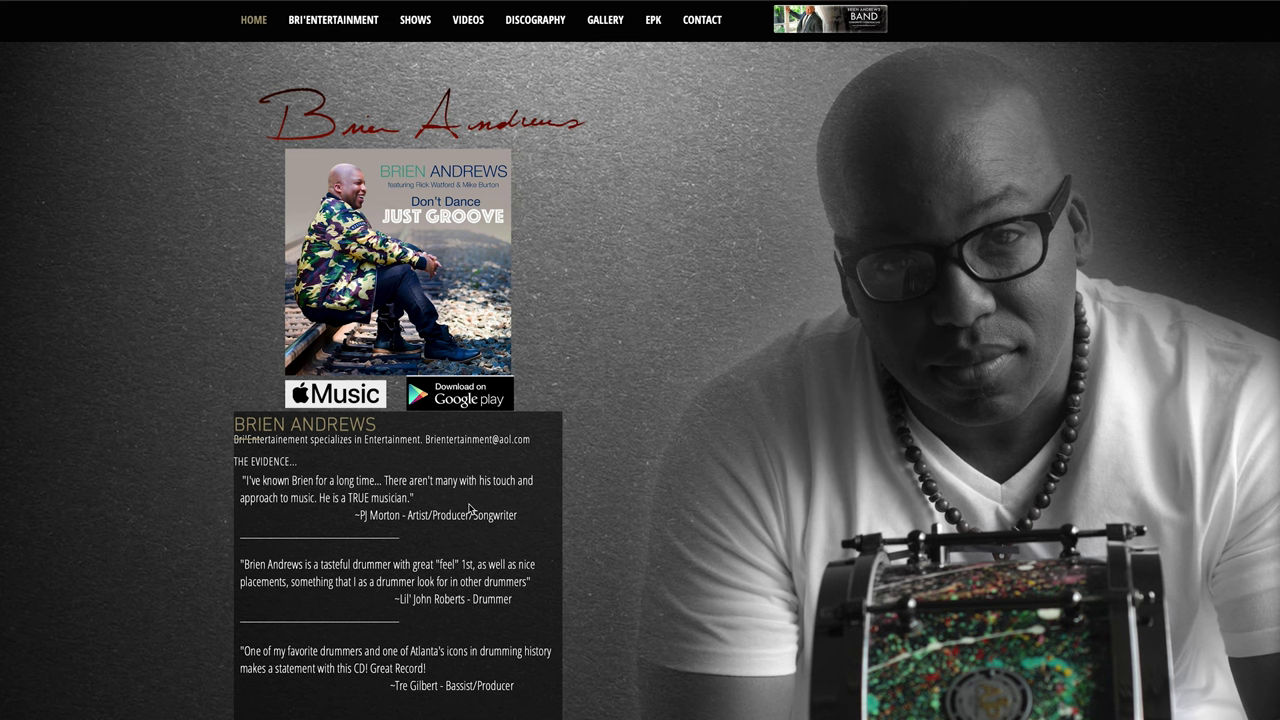
# - Look through the artist's website home page
pyautogui.scroll(-2, 469, 508)
pyautogui.scroll(-1, 469, 508)
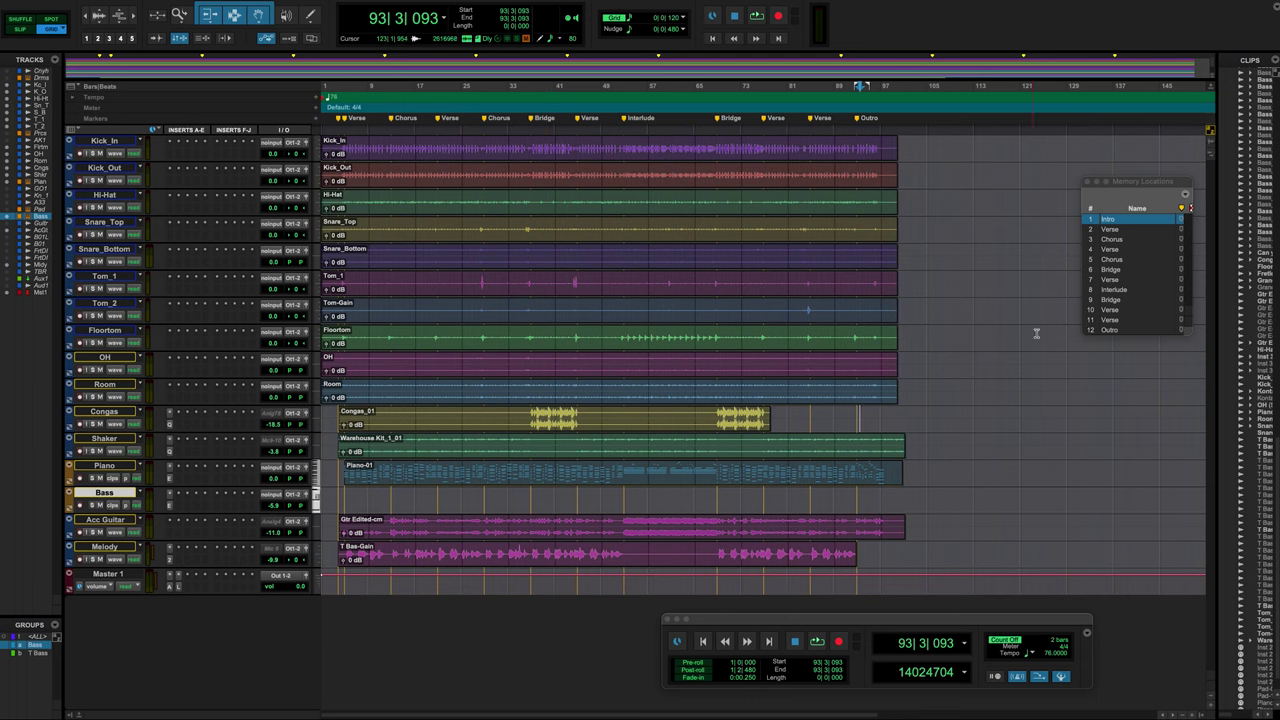
# - Switch to the Pro Tools session and play the song from the Intro memory location
pyautogui.click(1112, 220)
pyautogui.press('space')
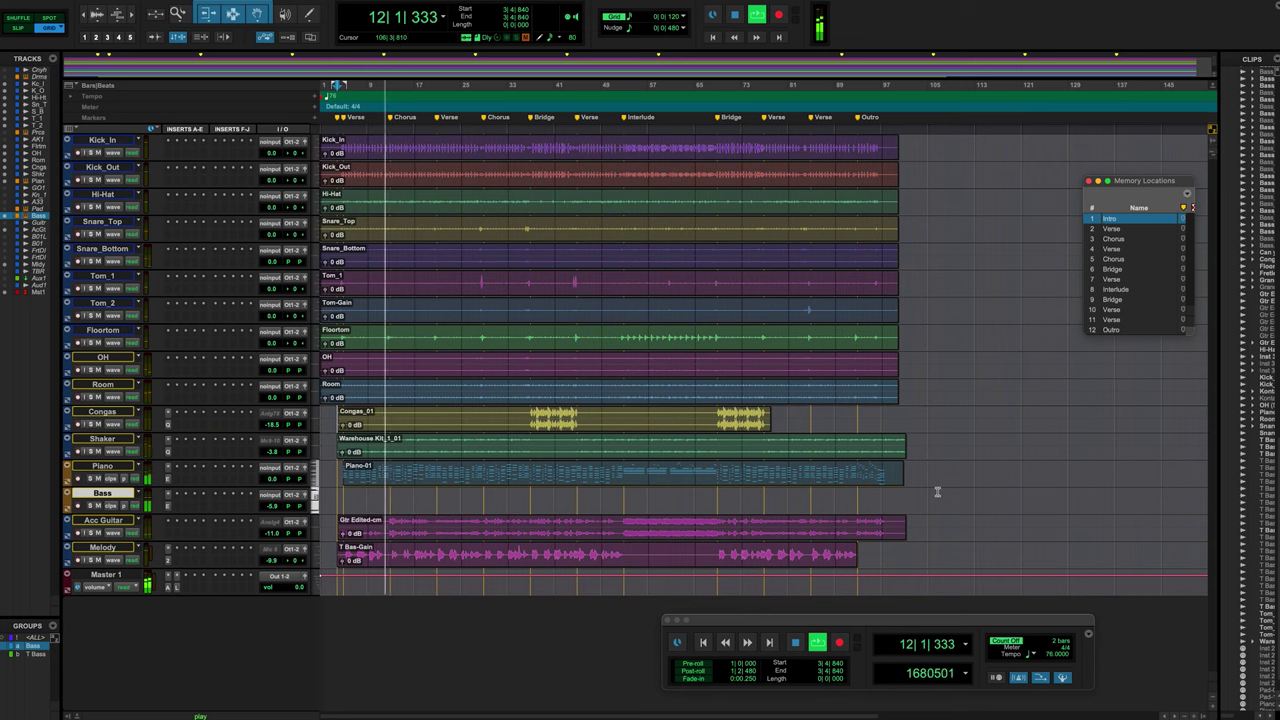
pyautogui.press('space')
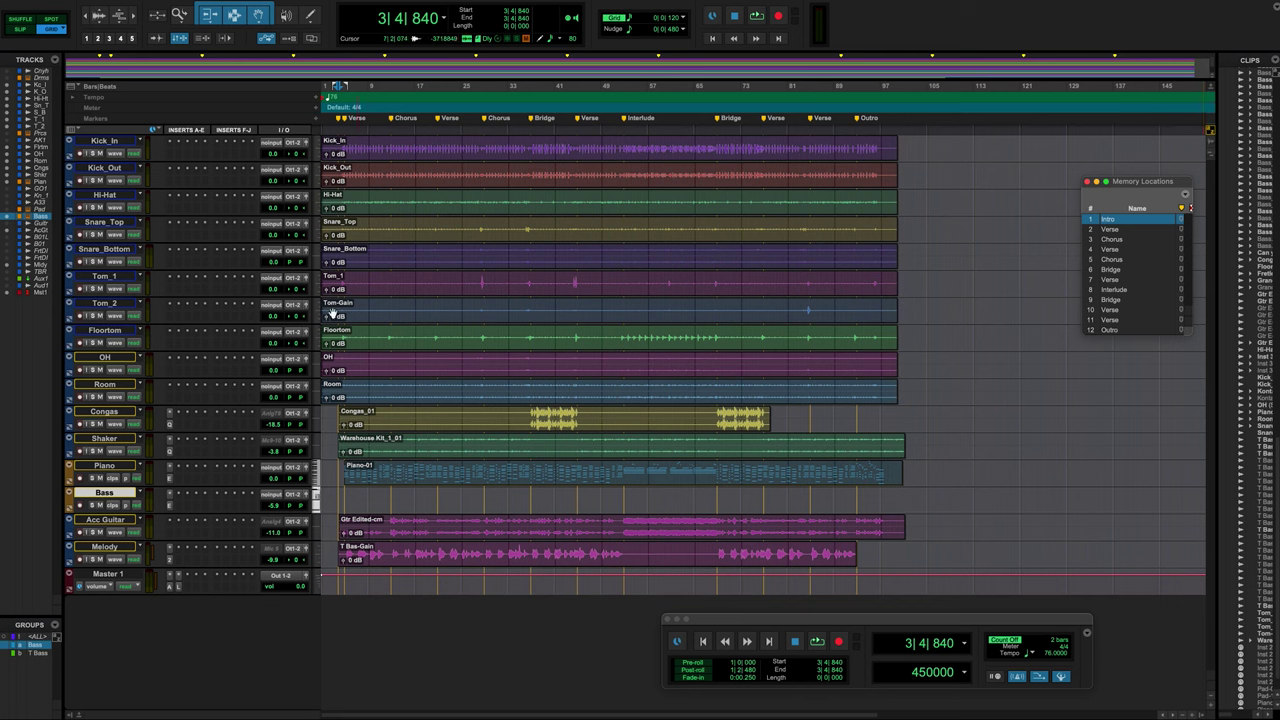
# - Solo the Kick_In track and audition it from bar 7 and from the first Bridge at bar 37
pyautogui.click(95, 155)
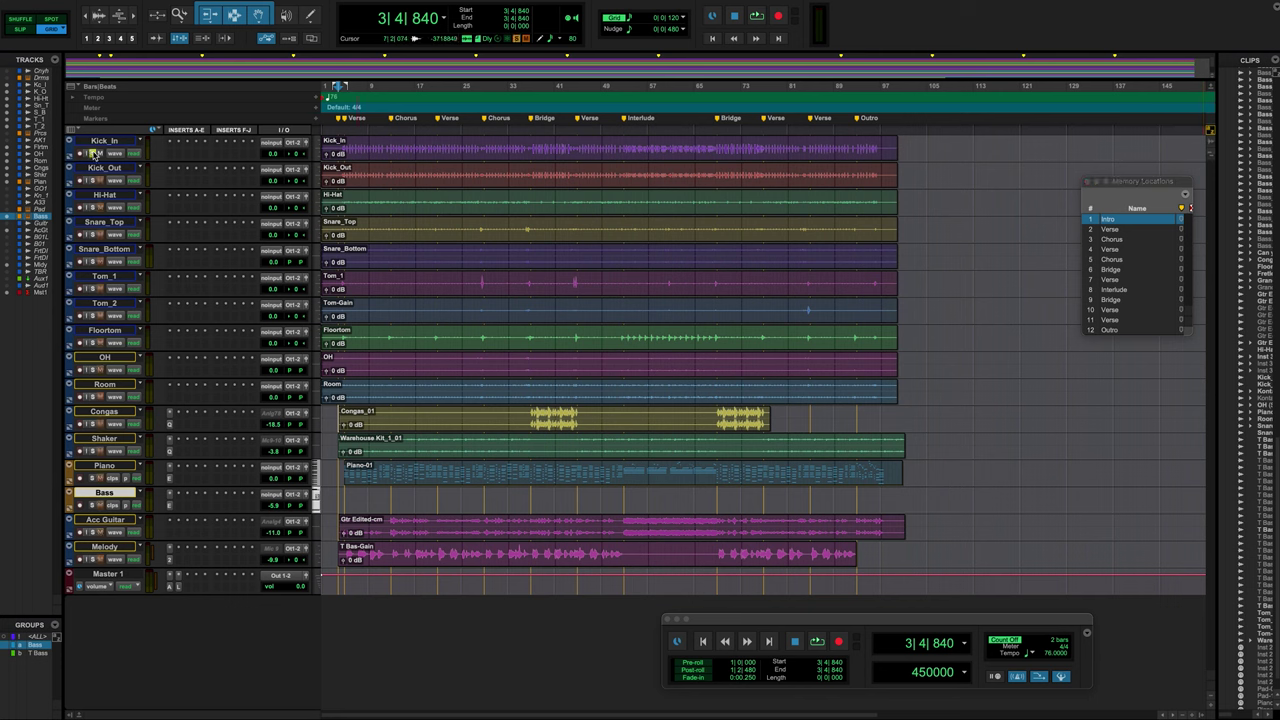
pyautogui.click(356, 145)
pyautogui.press('space')
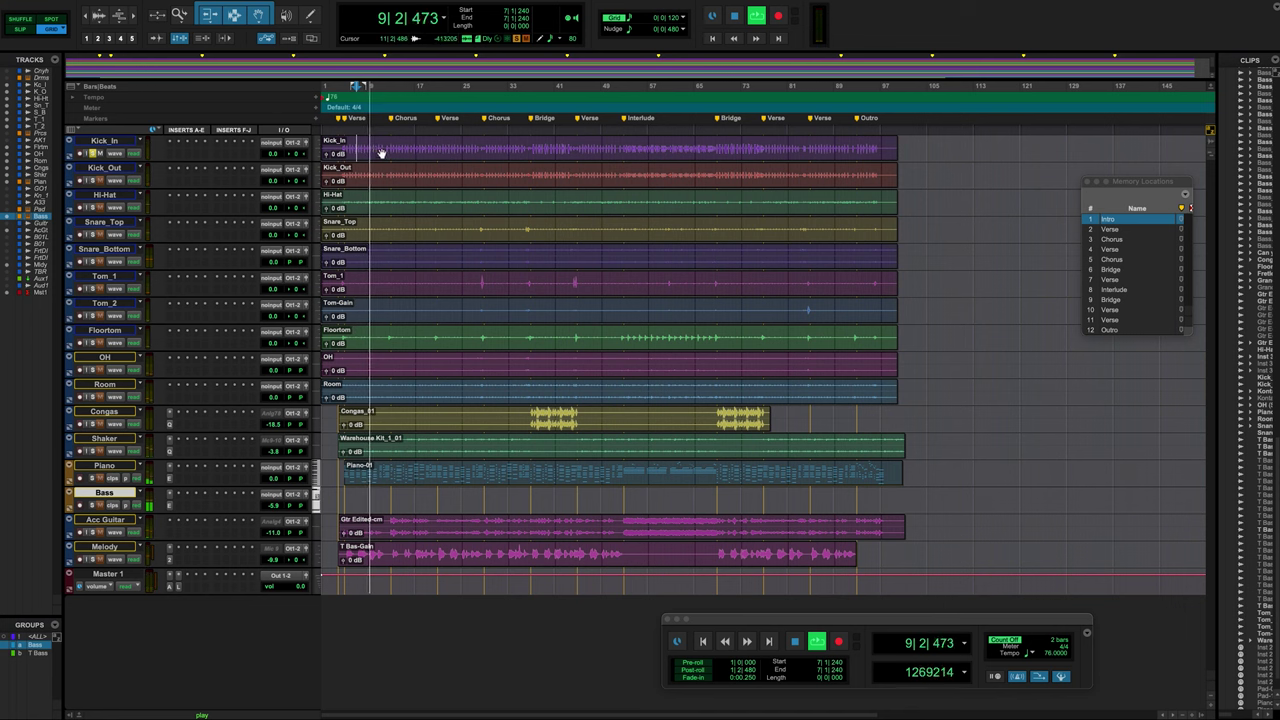
pyautogui.press('space')
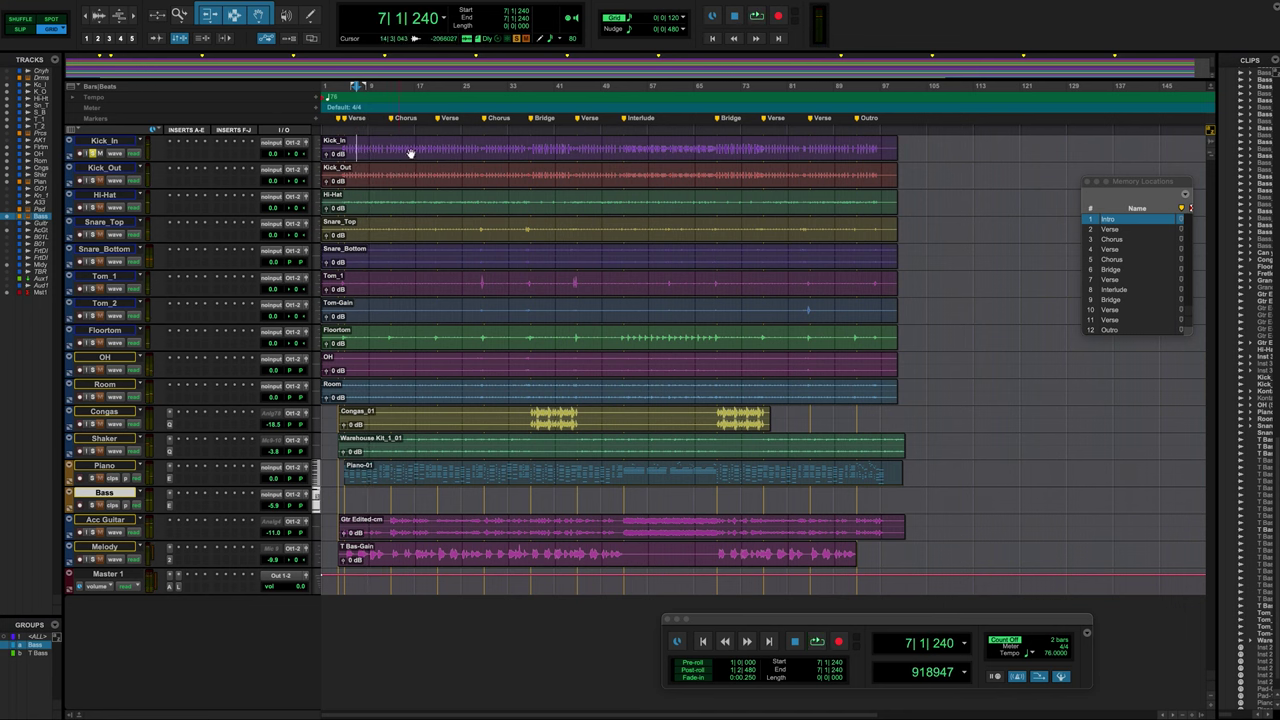
pyautogui.click(531, 146)
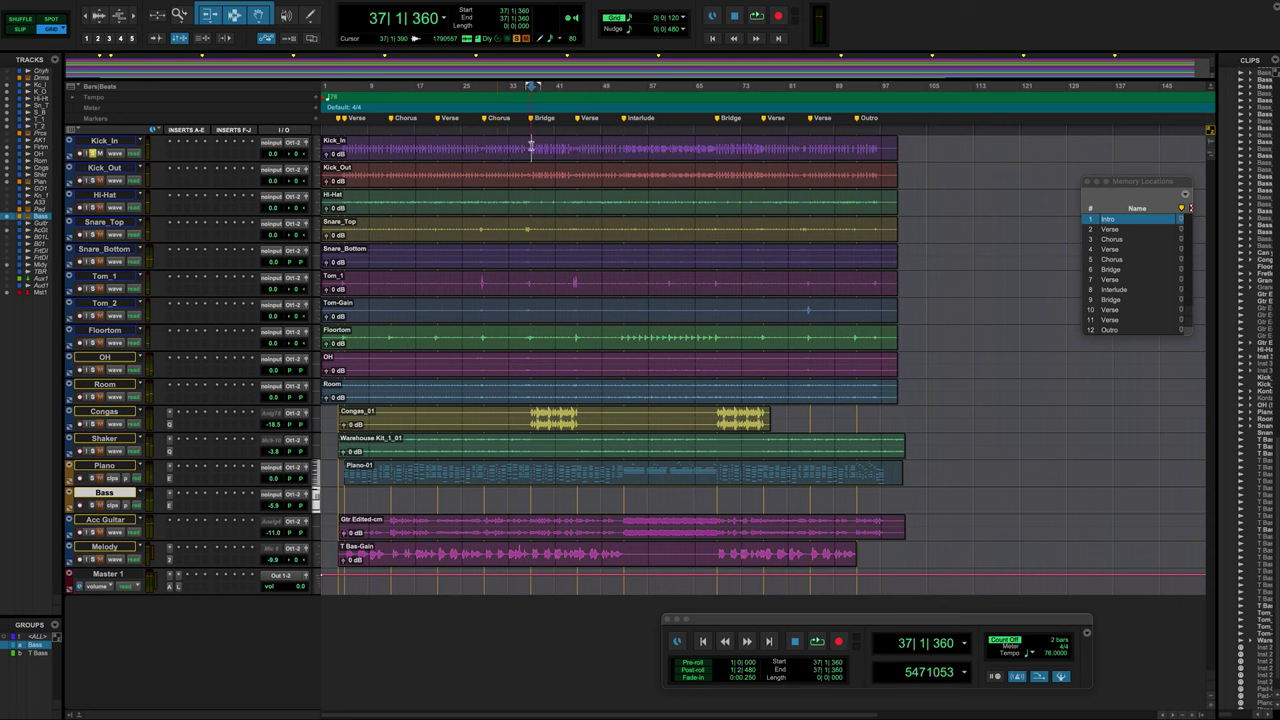
pyautogui.press('space')
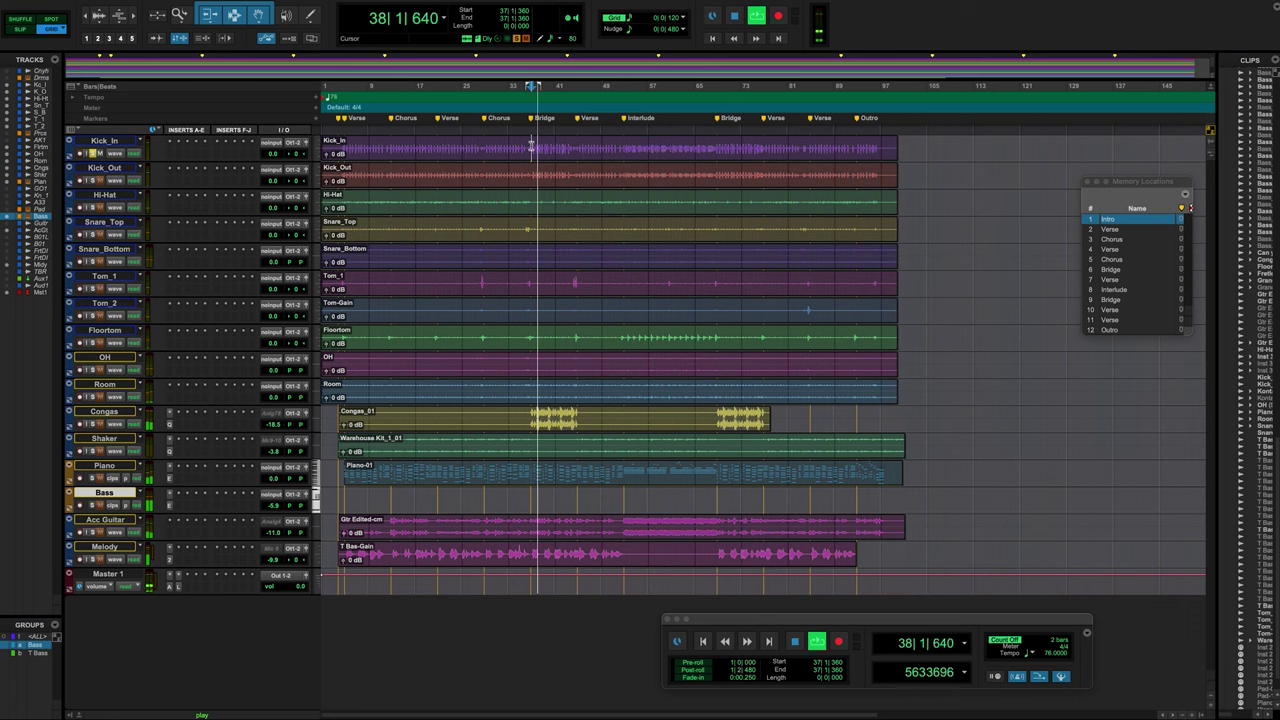
pyautogui.press('space')
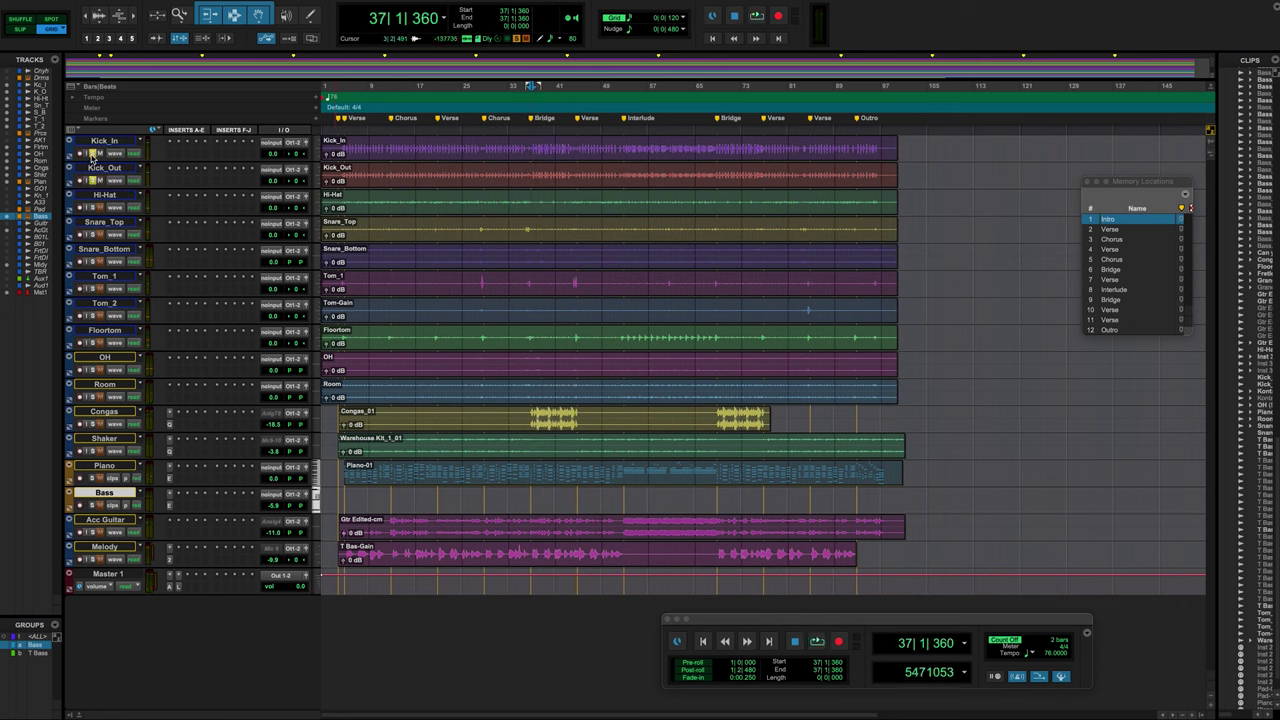
# - Move the solo from Kick_In to Kick_Out and audition it from bar 37
pyautogui.press('space')
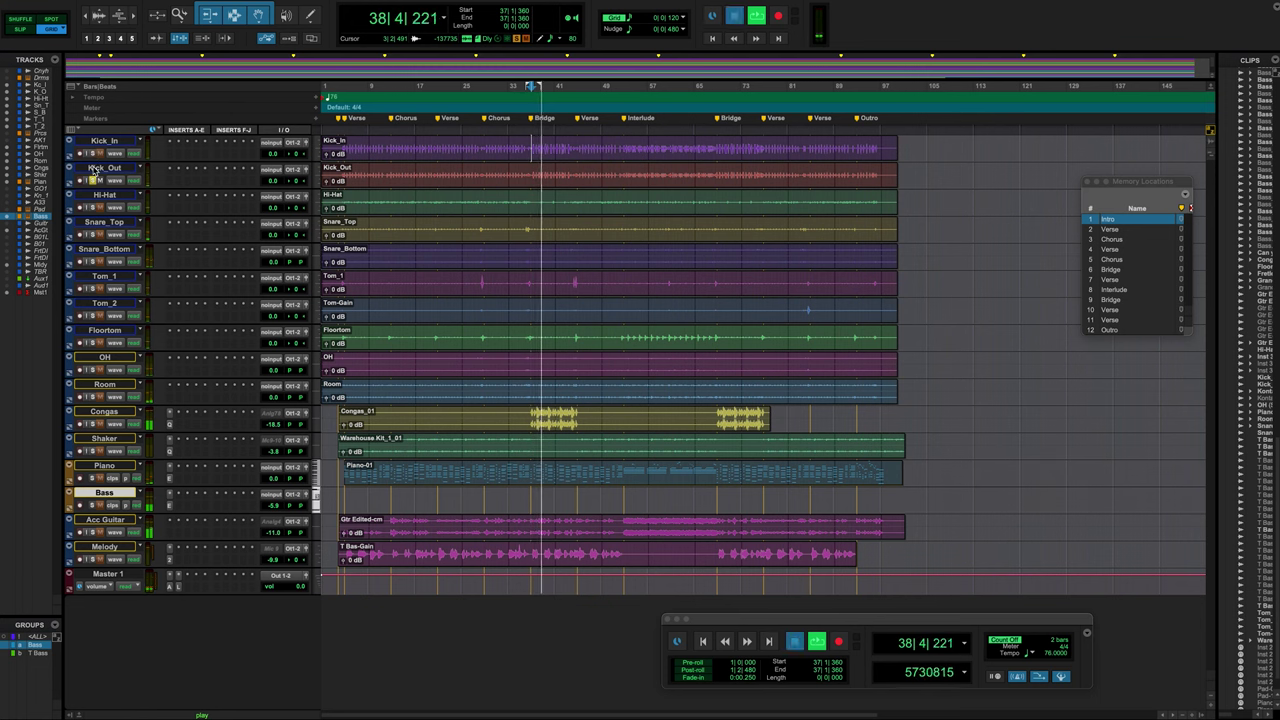
pyautogui.press('space')
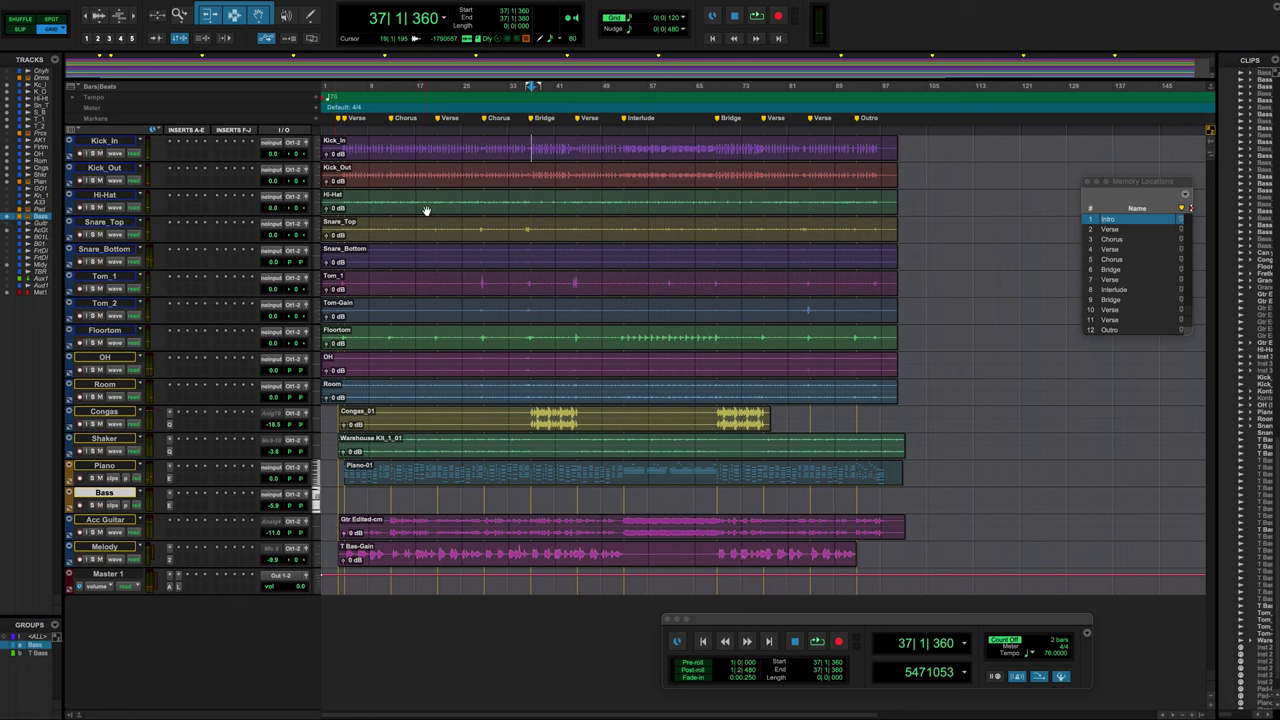
# - Solo only the Hi-Hat track and audition it twice from the first Verse memory location
pyautogui.click(1112, 230)
pyautogui.press('space')
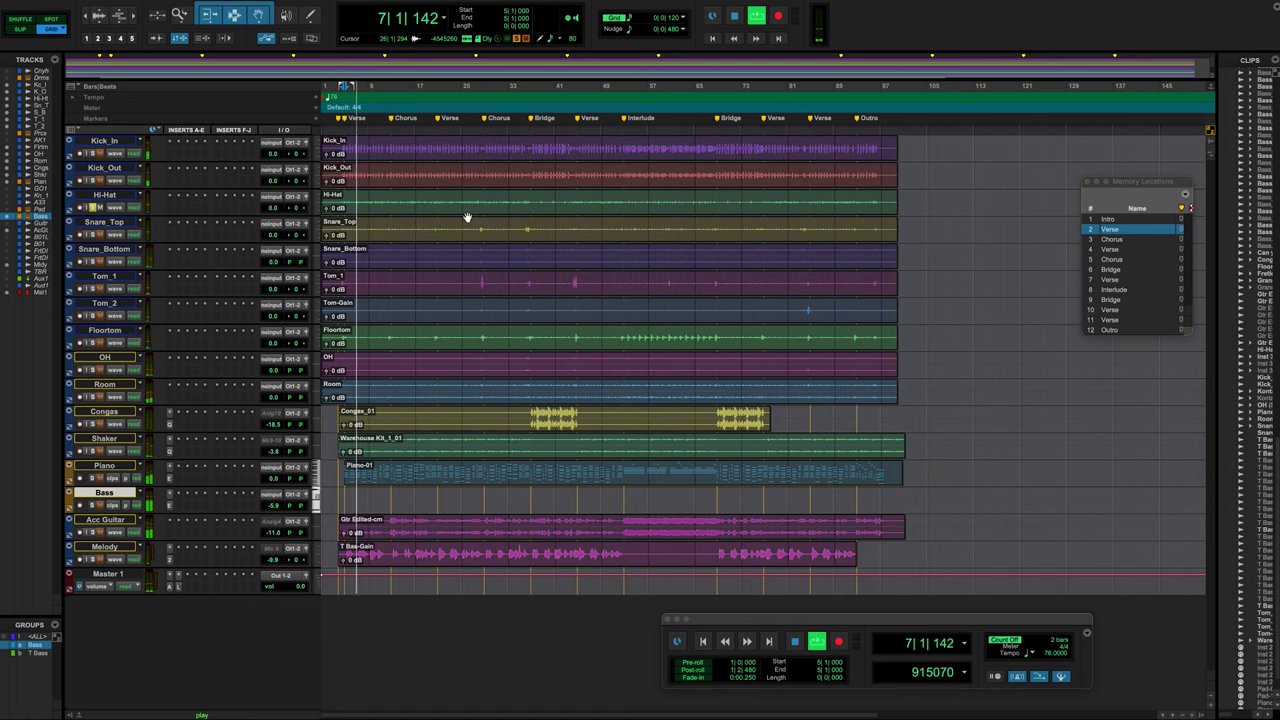
pyautogui.press('space')
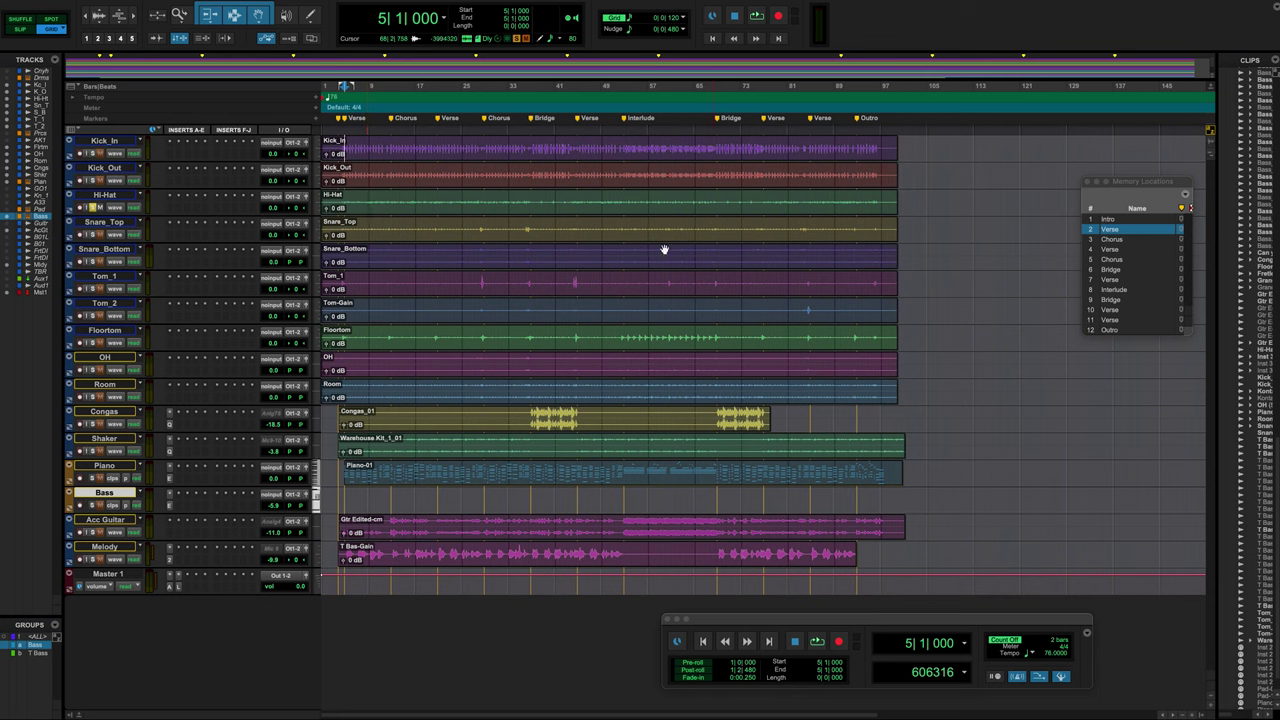
pyautogui.press('space')
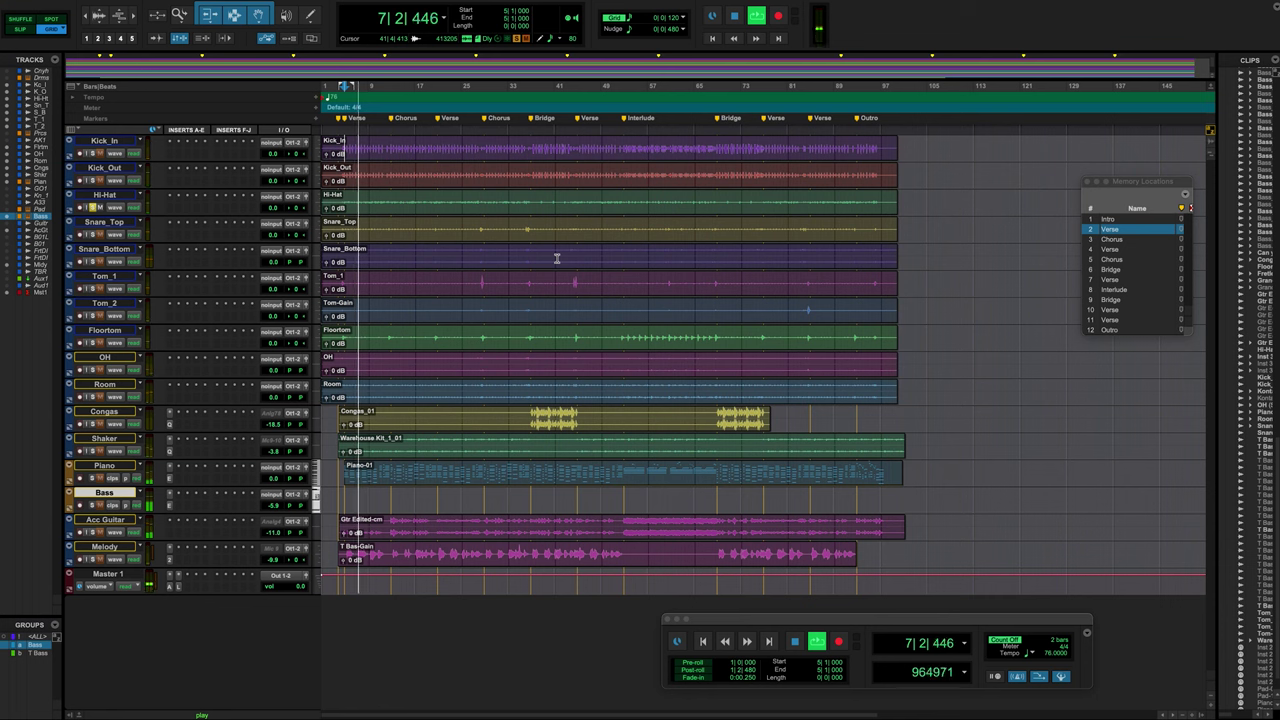
pyautogui.press('space')
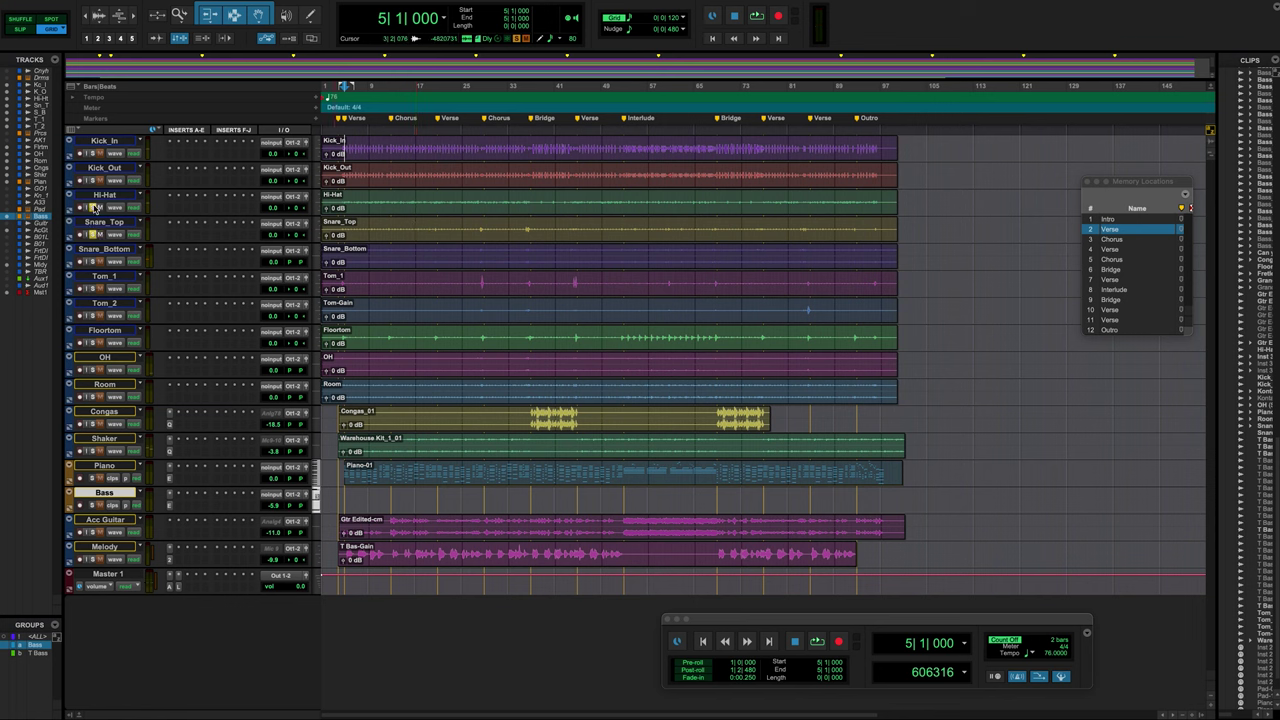
# - Solo Snare_Top in place of Hi-Hat and audition it from bar 5 and from bar 27, just before the second Chorus
pyautogui.press('space')
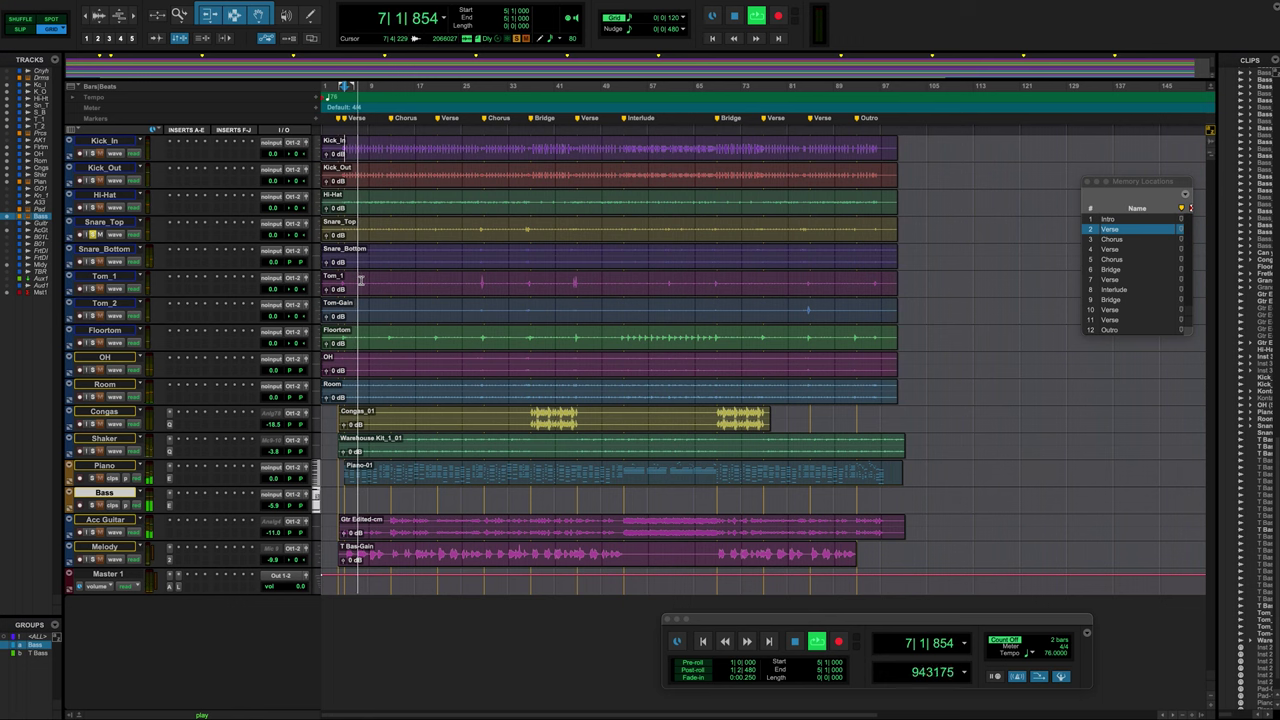
pyautogui.press('space')
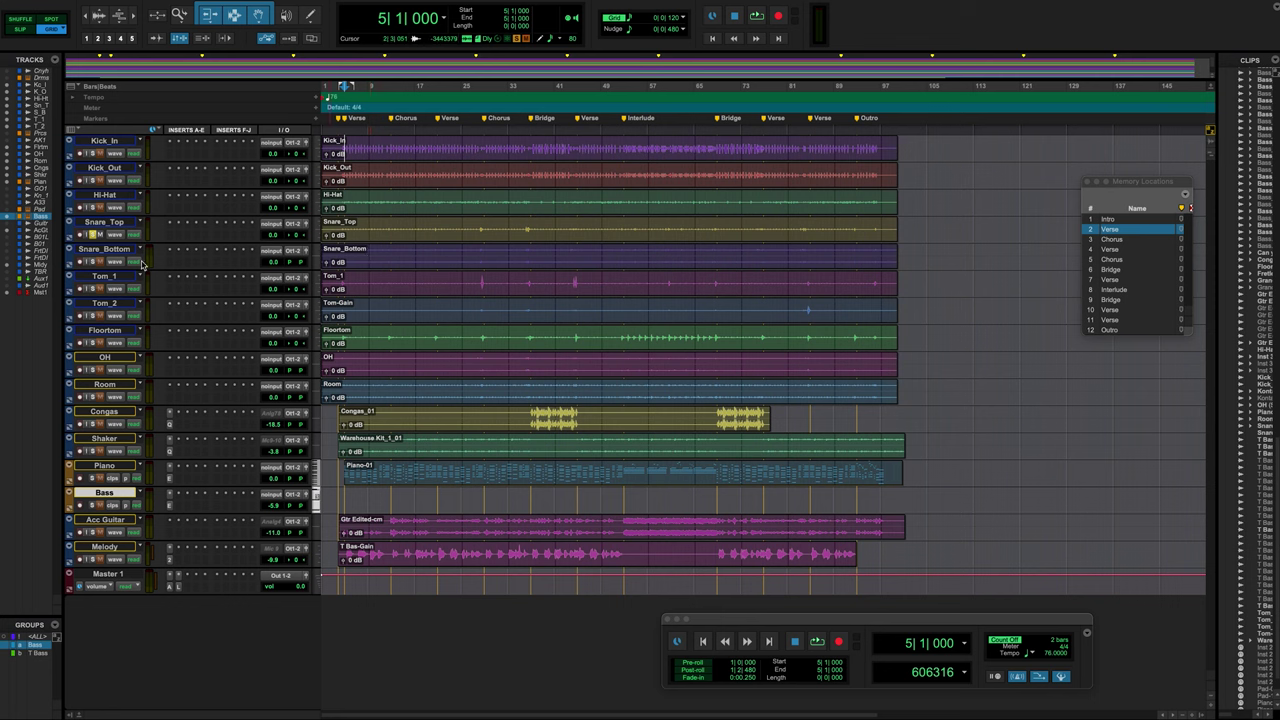
pyautogui.click(478, 225)
pyautogui.press('space')
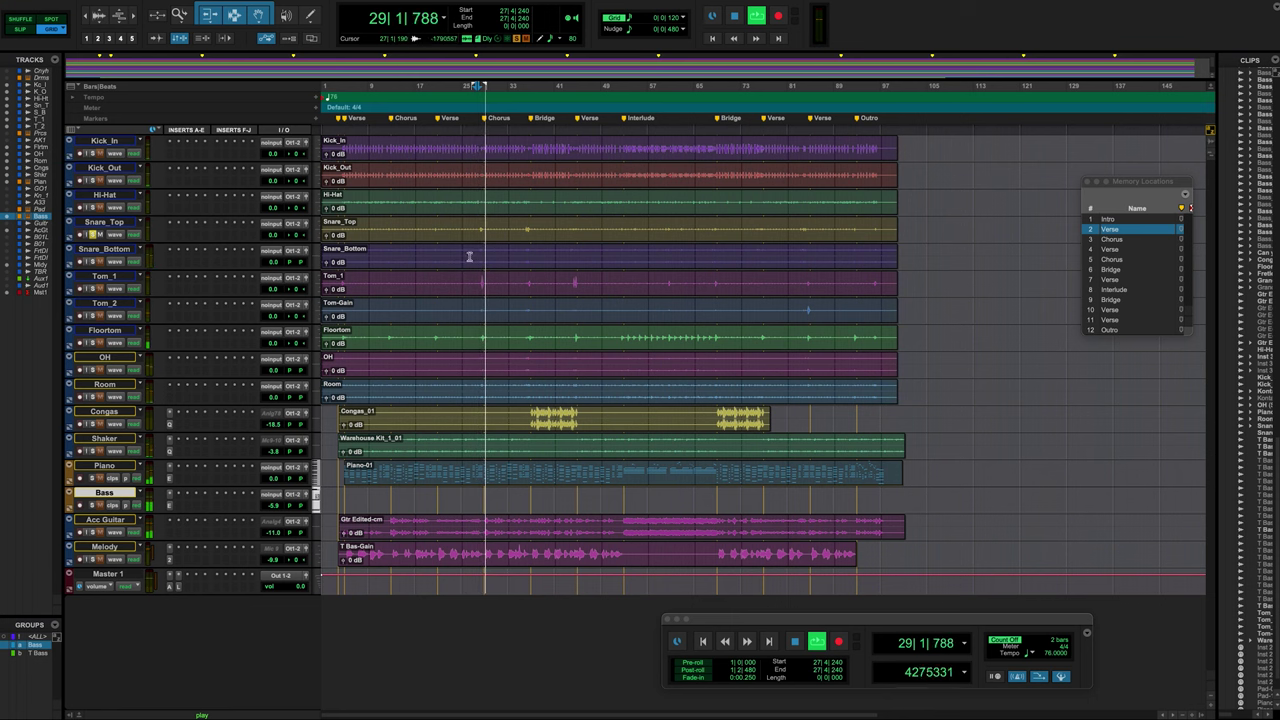
pyautogui.press('space')
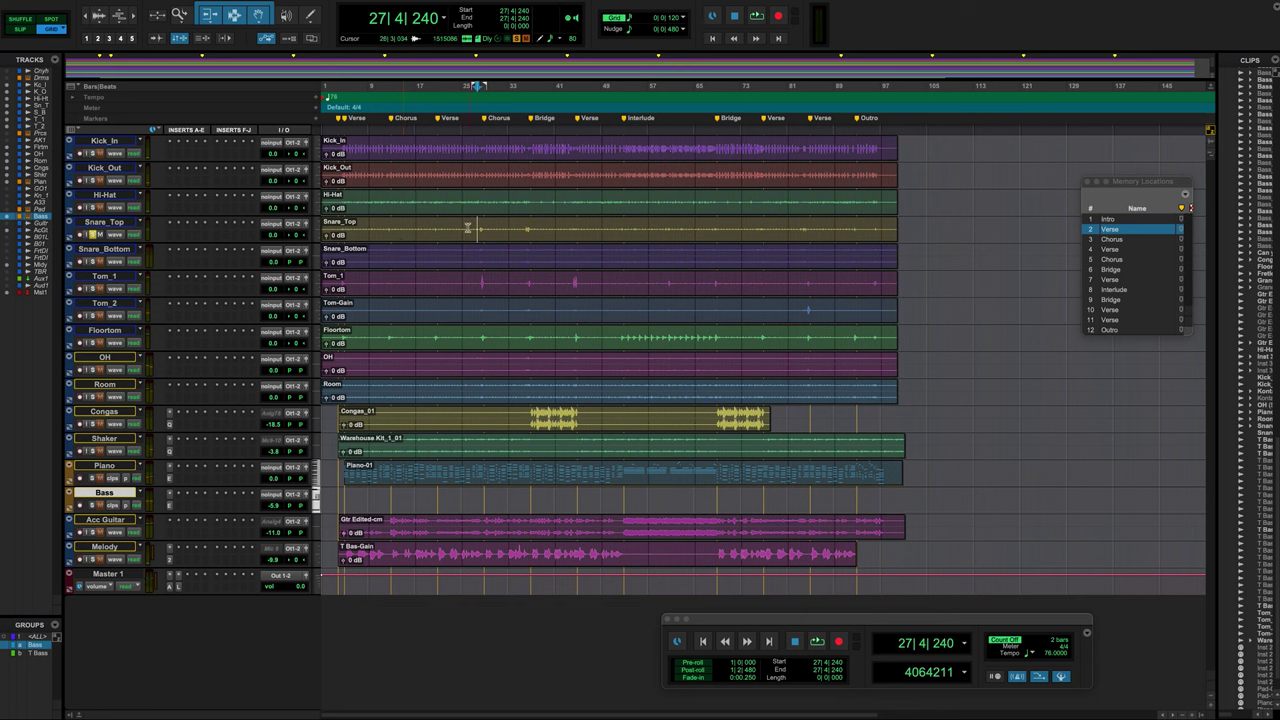
# - Solo Snare_Bottom in place of Snare_Top and audition it twice from the first Chorus at bar 13
pyautogui.click(90, 235)
pyautogui.press('Return')
pyautogui.click(390, 226)
pyautogui.press('space')
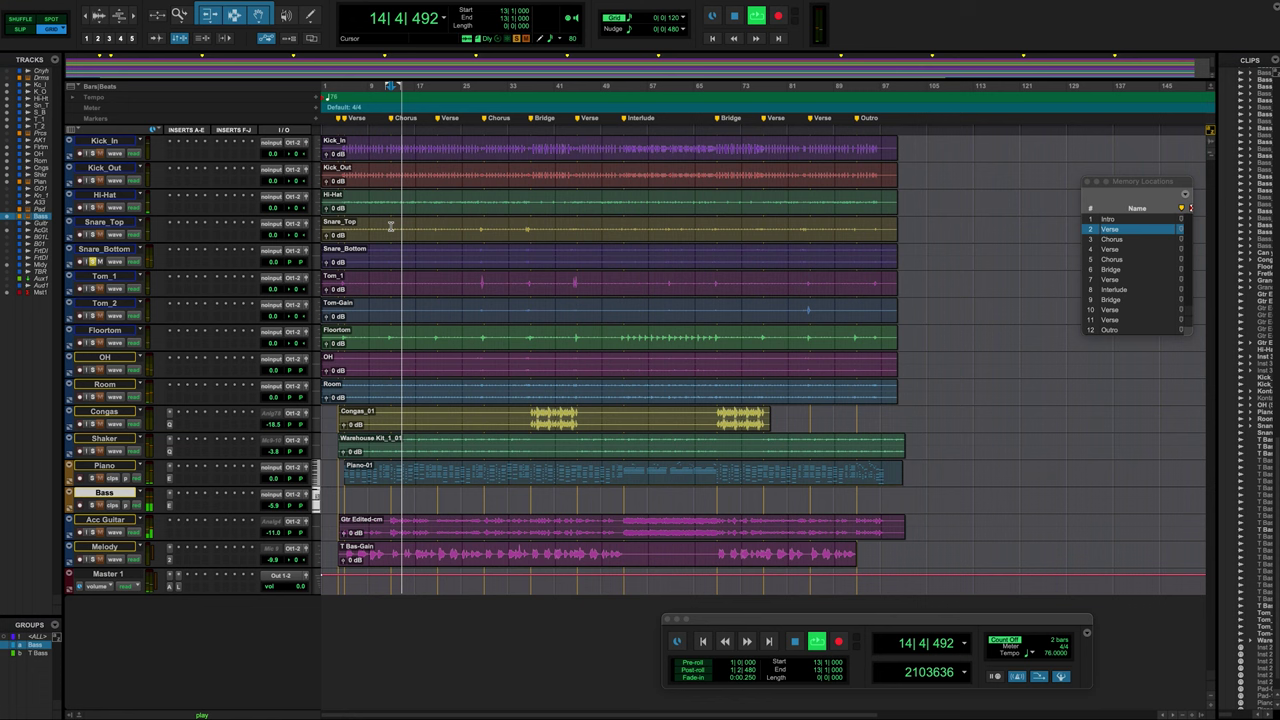
pyautogui.press('space')
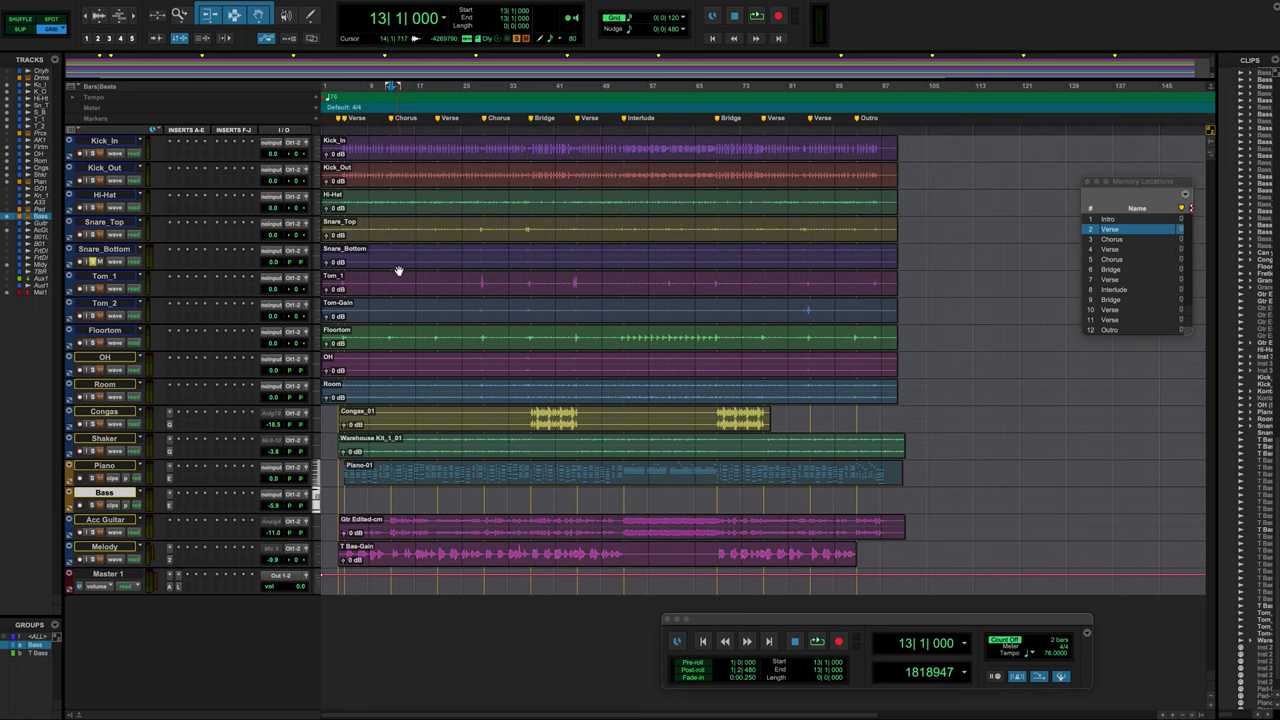
pyautogui.press('space')
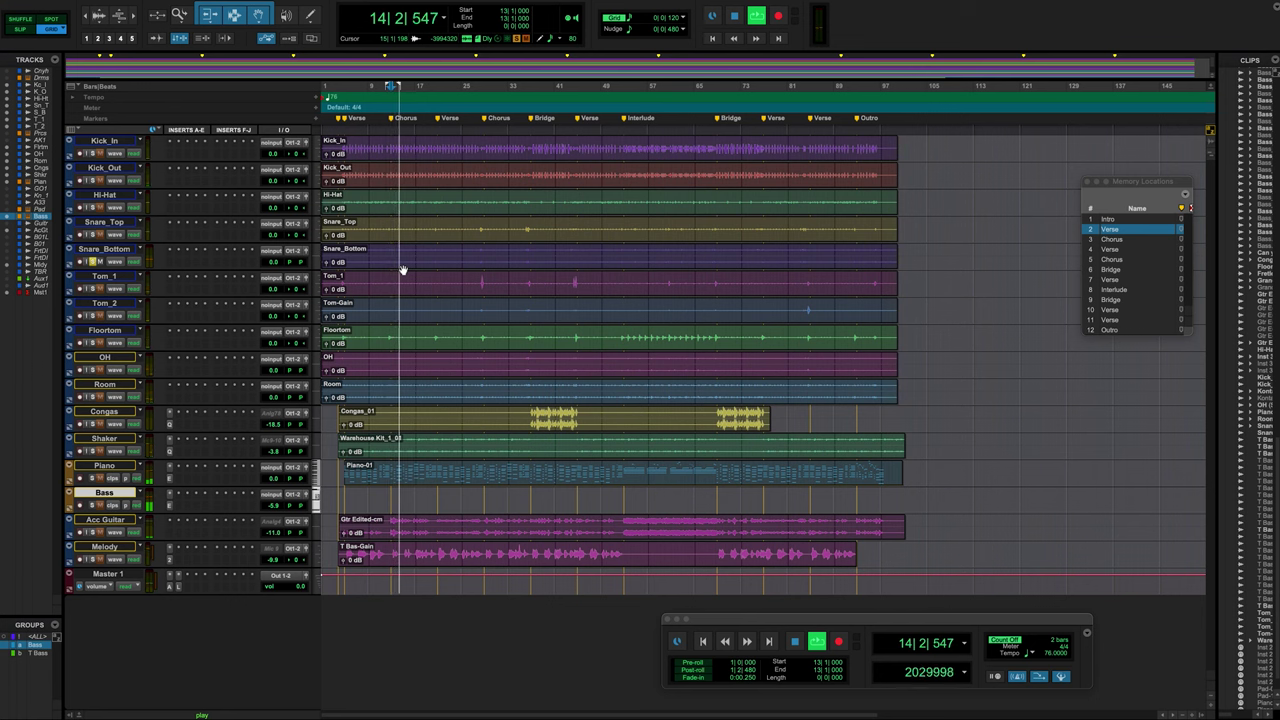
pyautogui.press('space')
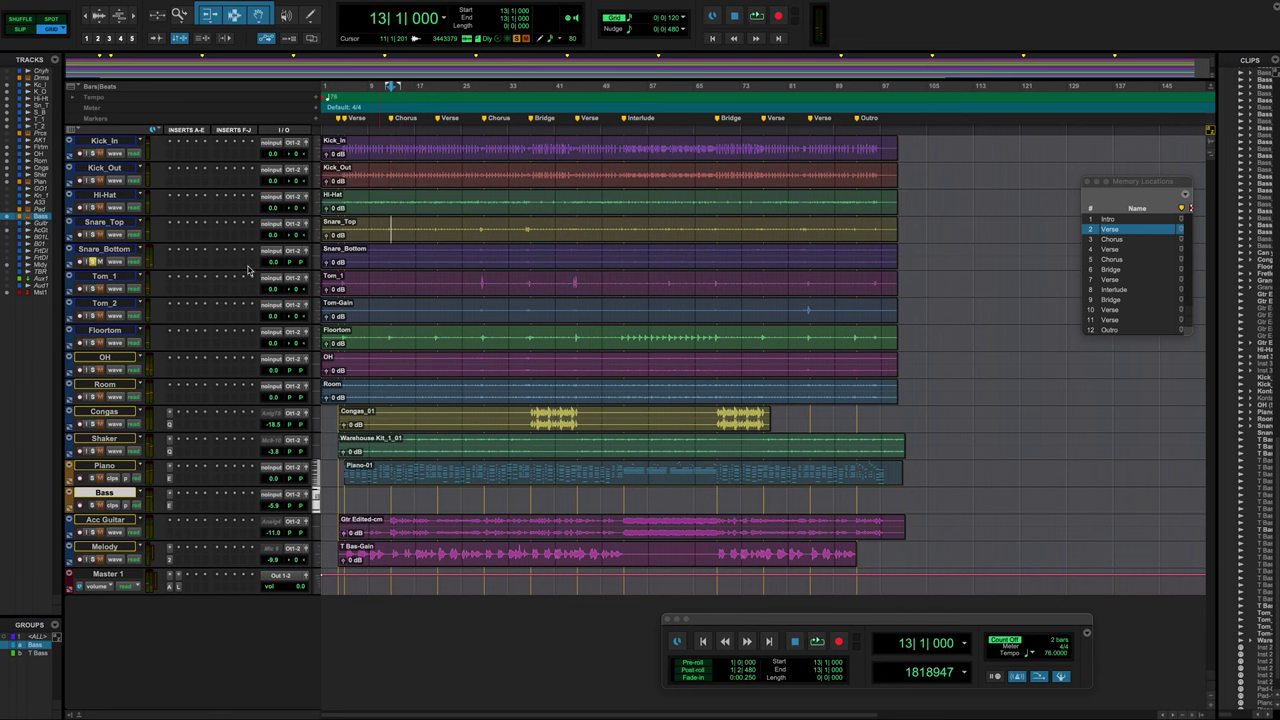
# - Solo Tom_1 in place of Snare_Bottom and audition its hit from bar 28
pyautogui.click(92, 262)
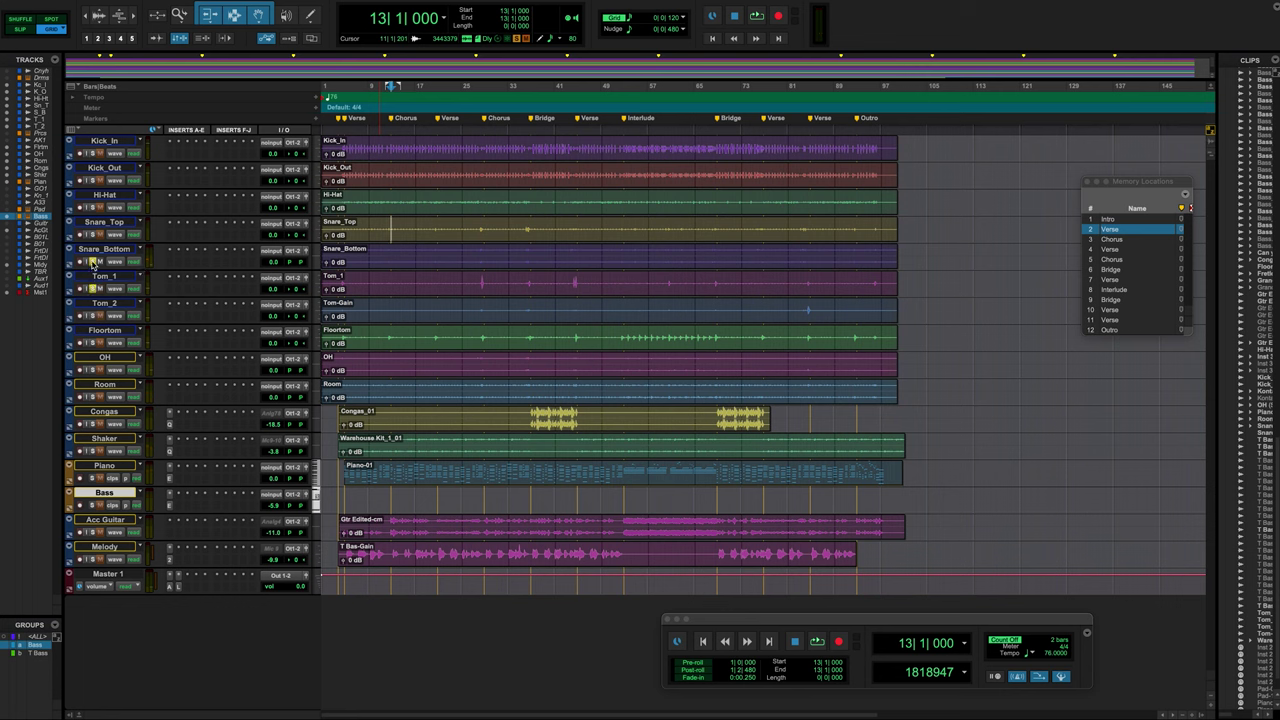
pyautogui.press('space')
pyautogui.click(479, 283)
pyautogui.press('space')
pyautogui.press('space')
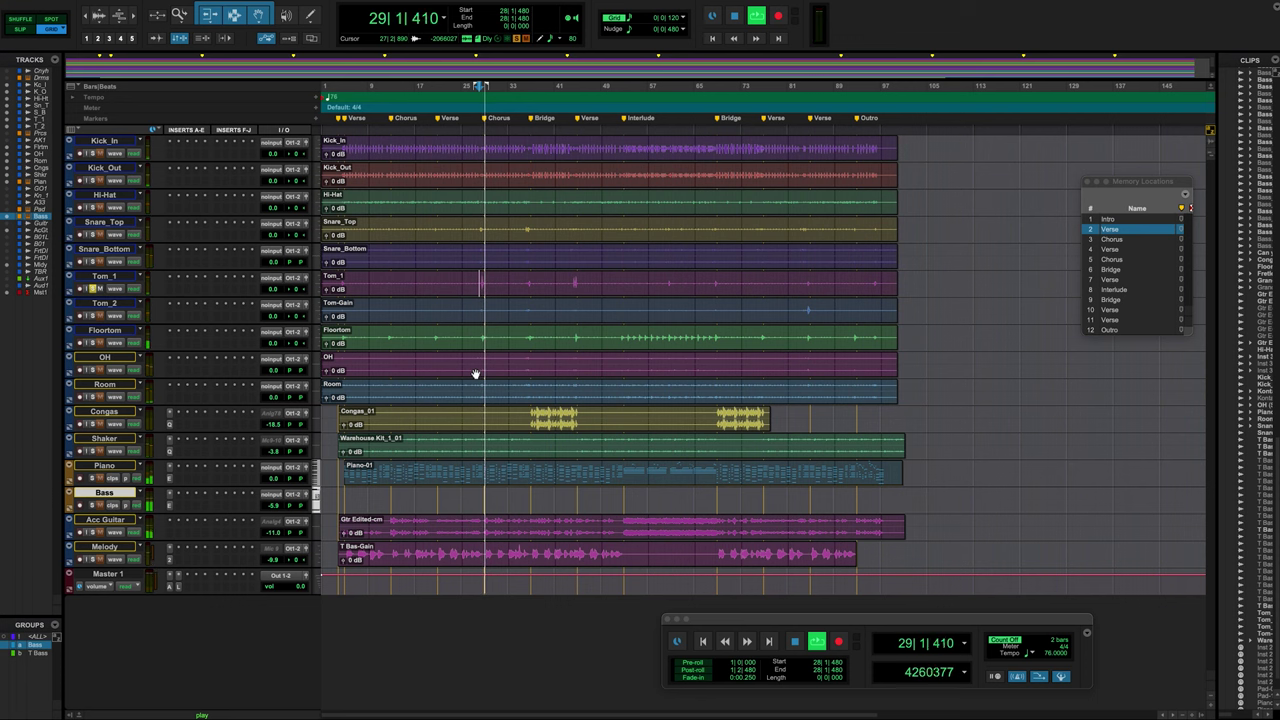
pyautogui.press('space')
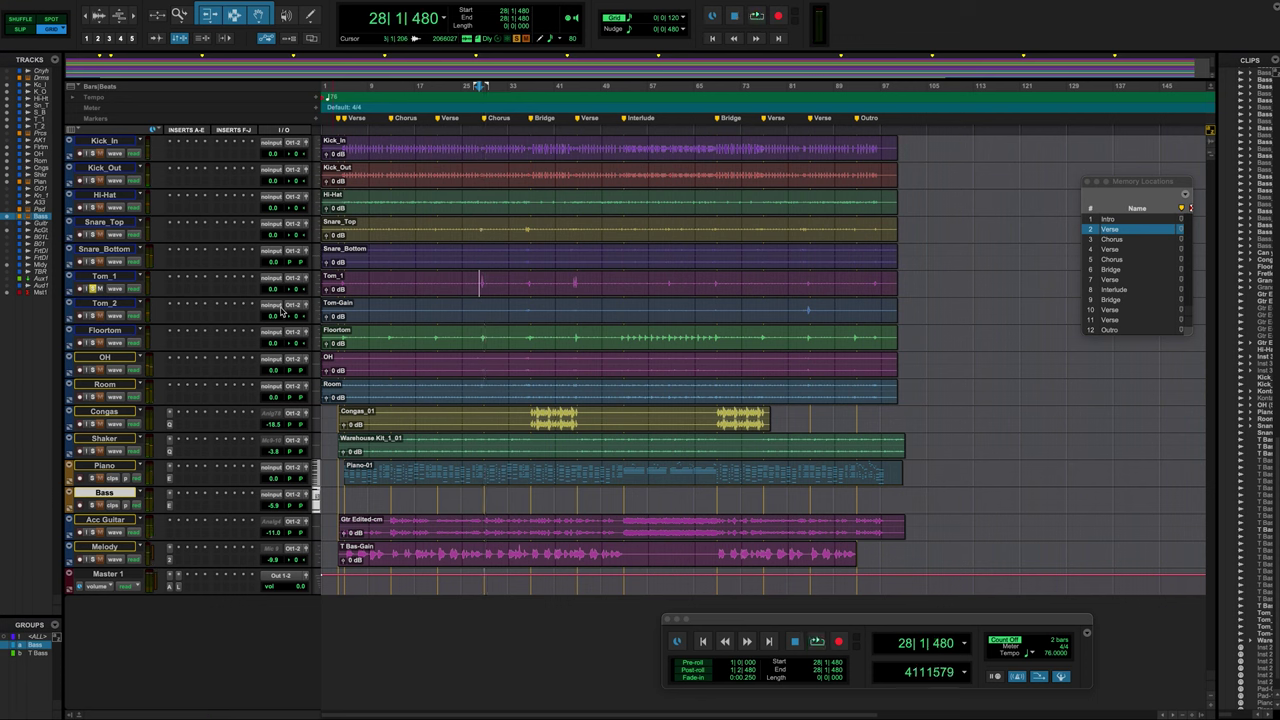
# - Solo Tom_2 in place of Tom_1 and audition its hit from bar 84
pyautogui.click(92, 316)
pyautogui.click(805, 309)
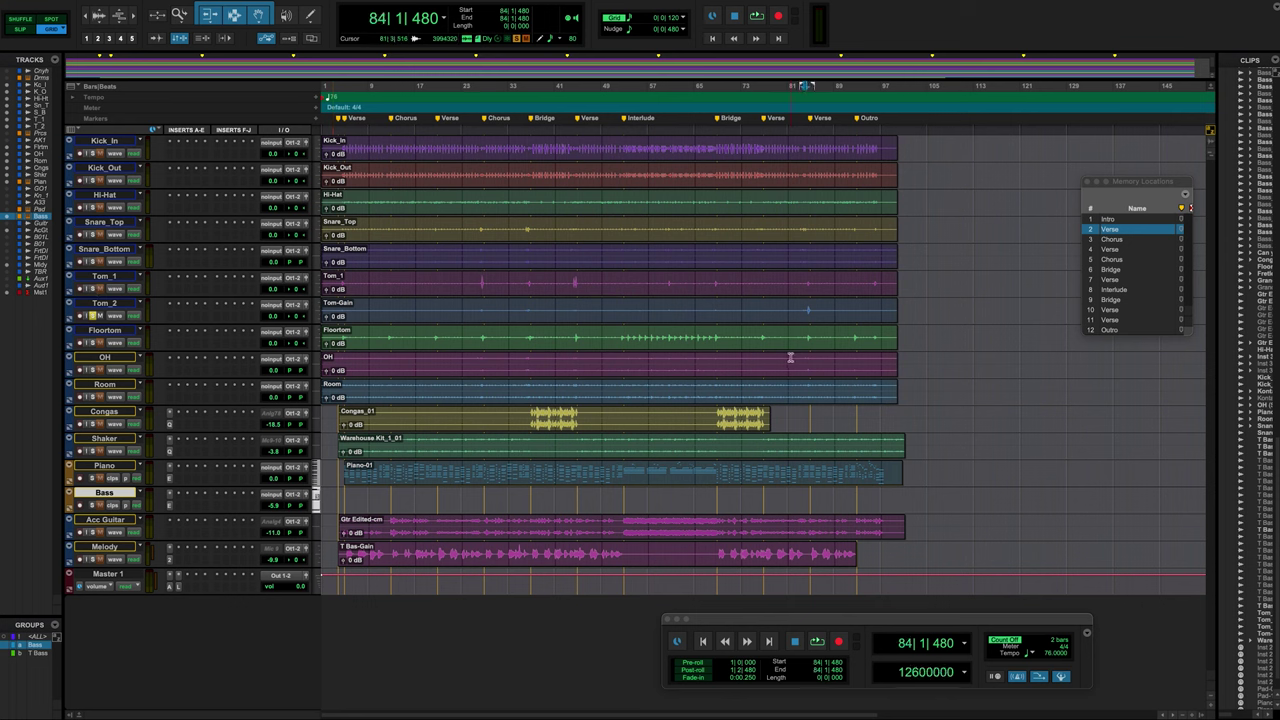
pyautogui.press('space')
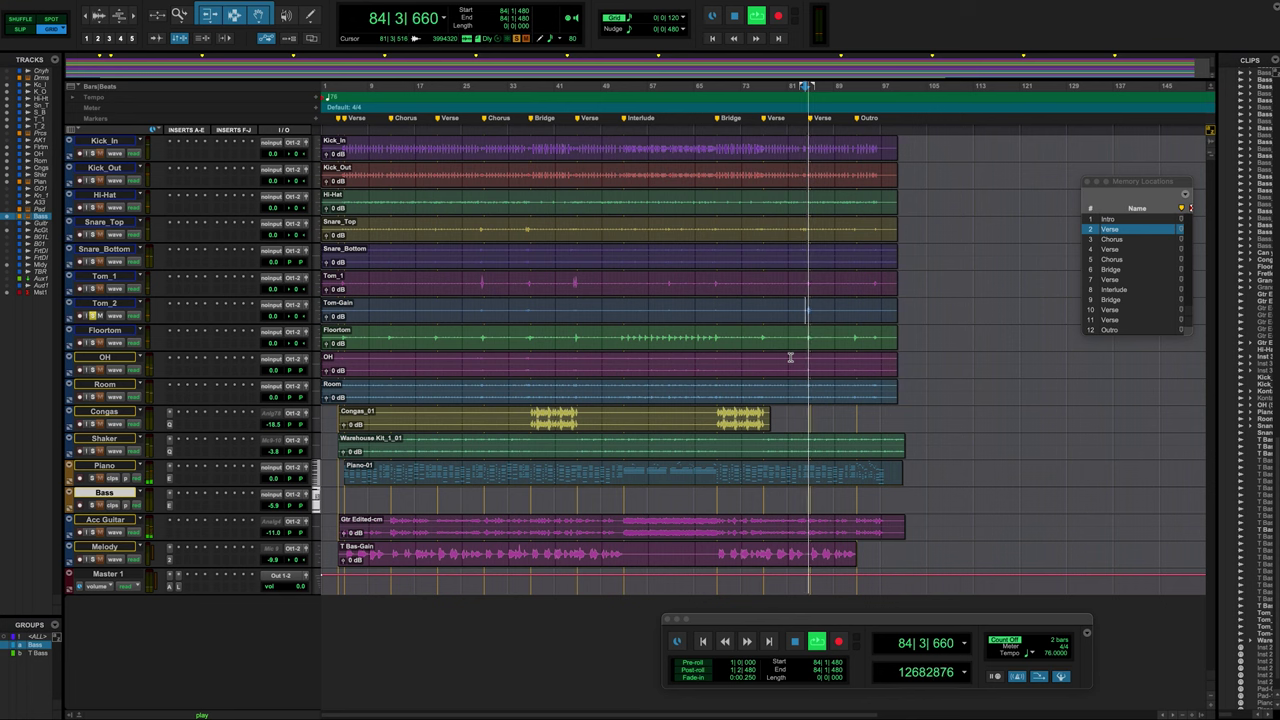
pyautogui.press('space')
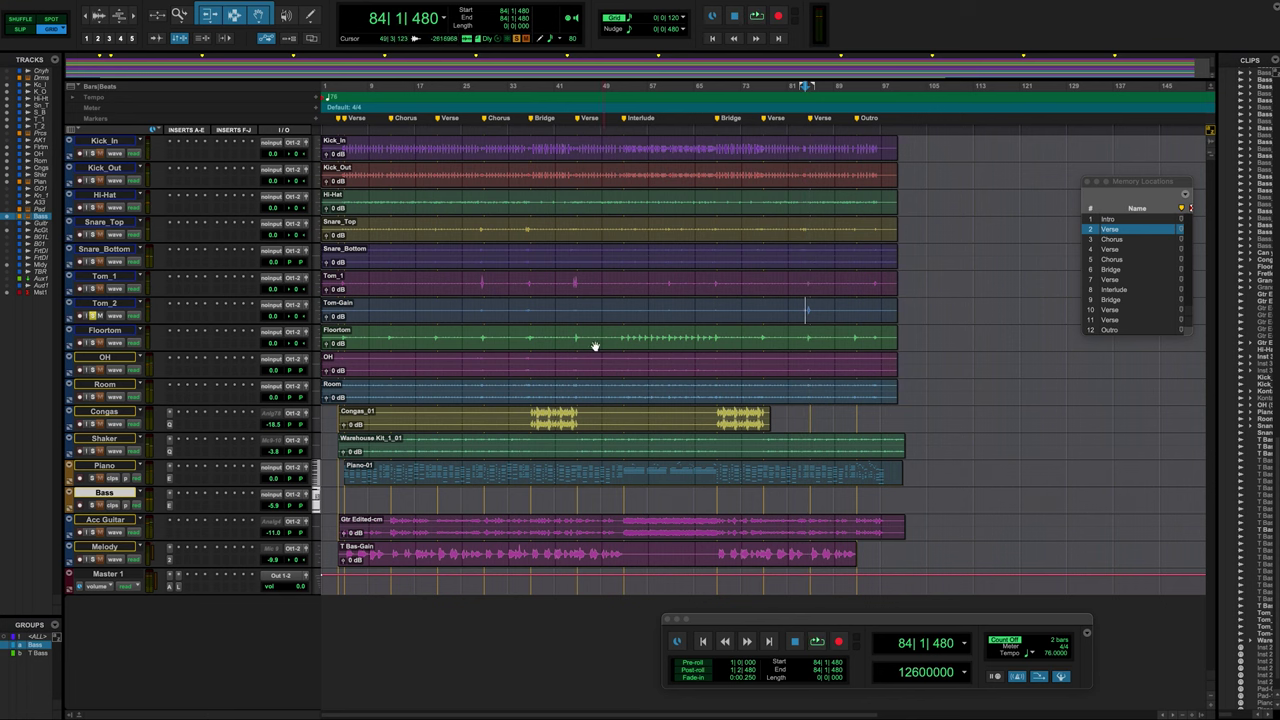
# - Solo Floortom in place of Tom_2 and audition it from bar 44, just before the Verse
pyautogui.click(93, 343)
pyautogui.click(93, 316)
pyautogui.click(575, 335)
pyautogui.press('space')
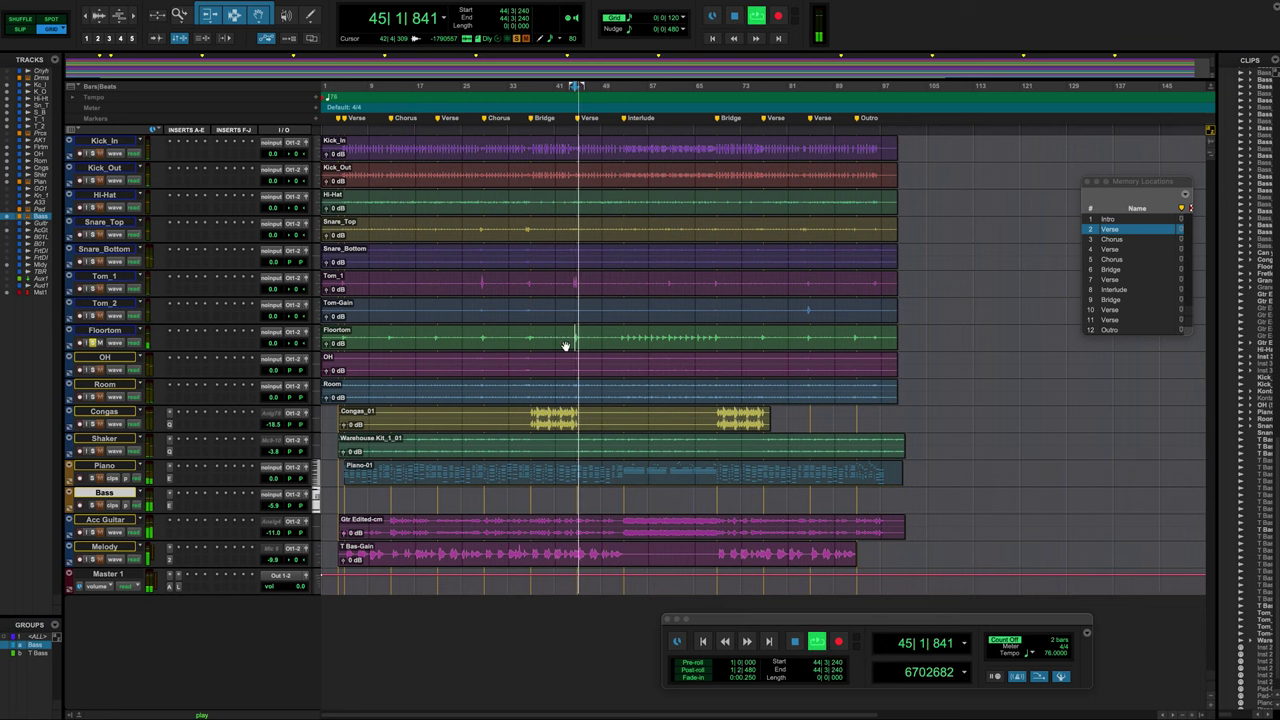
pyautogui.press('space')
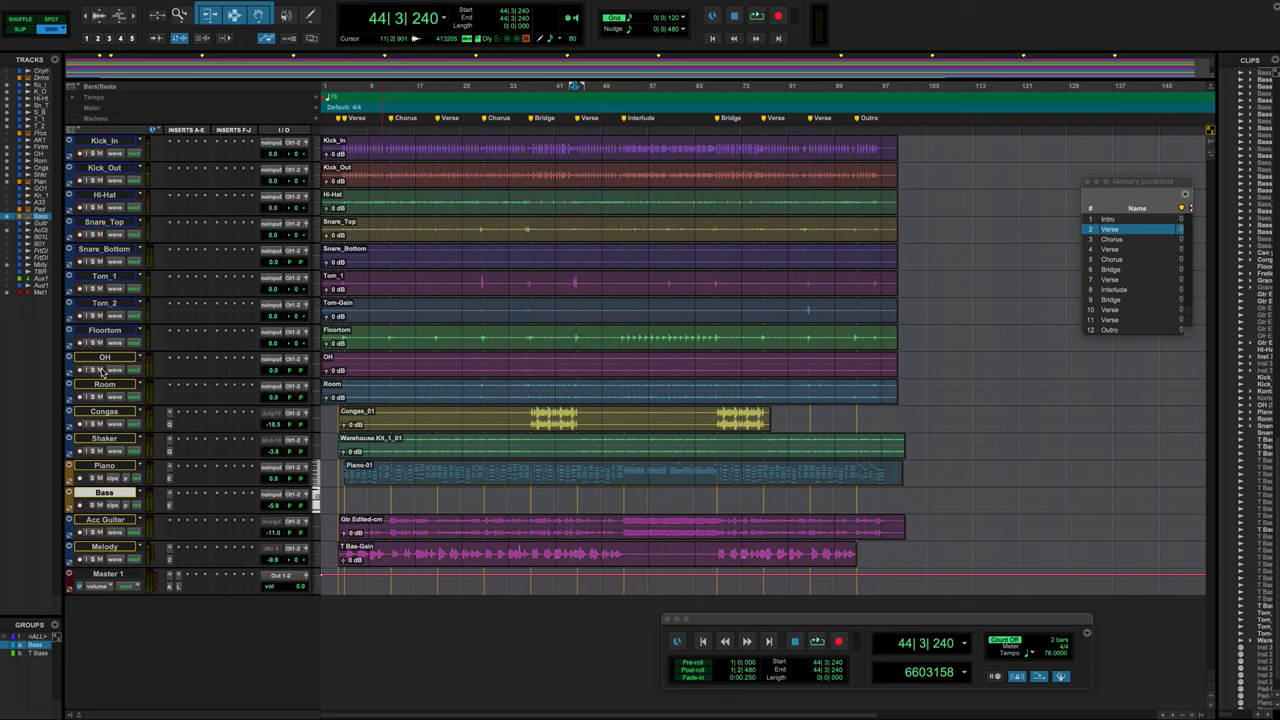
# - Solo the OH track, audition the overheads from bar 44, and clear the solo
pyautogui.press('space')
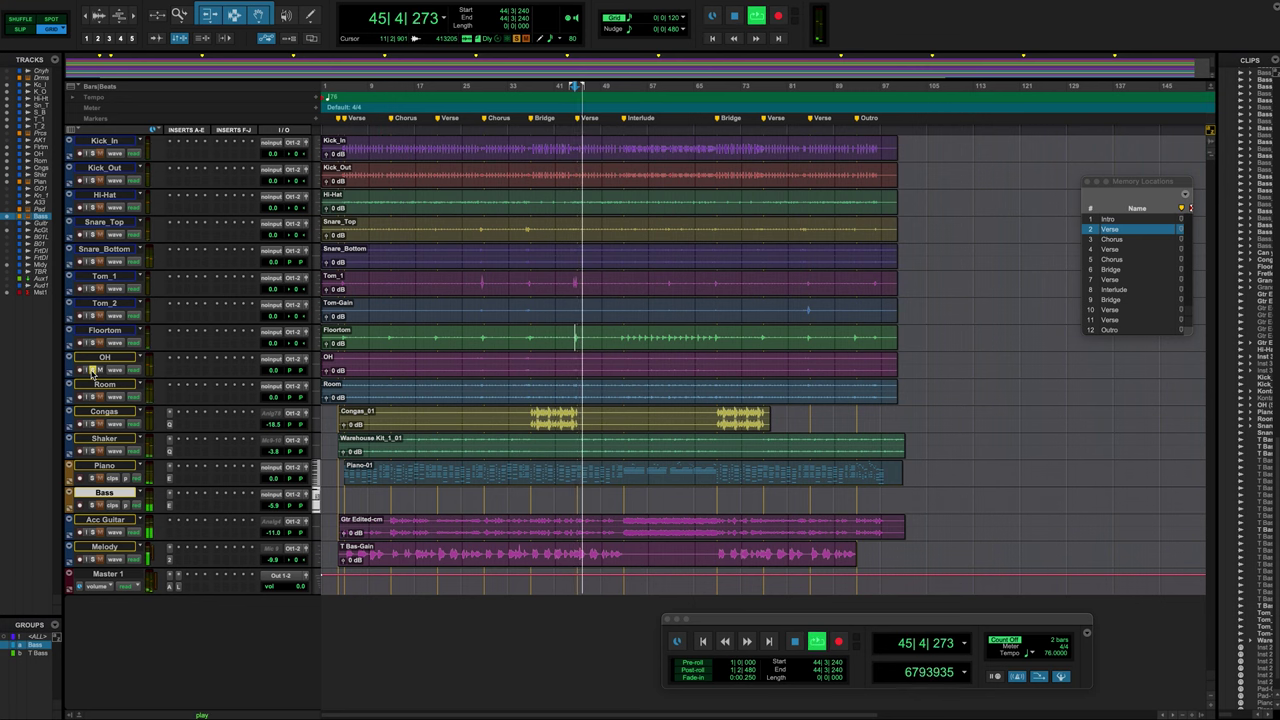
pyautogui.press('space')
pyautogui.click(92, 370)
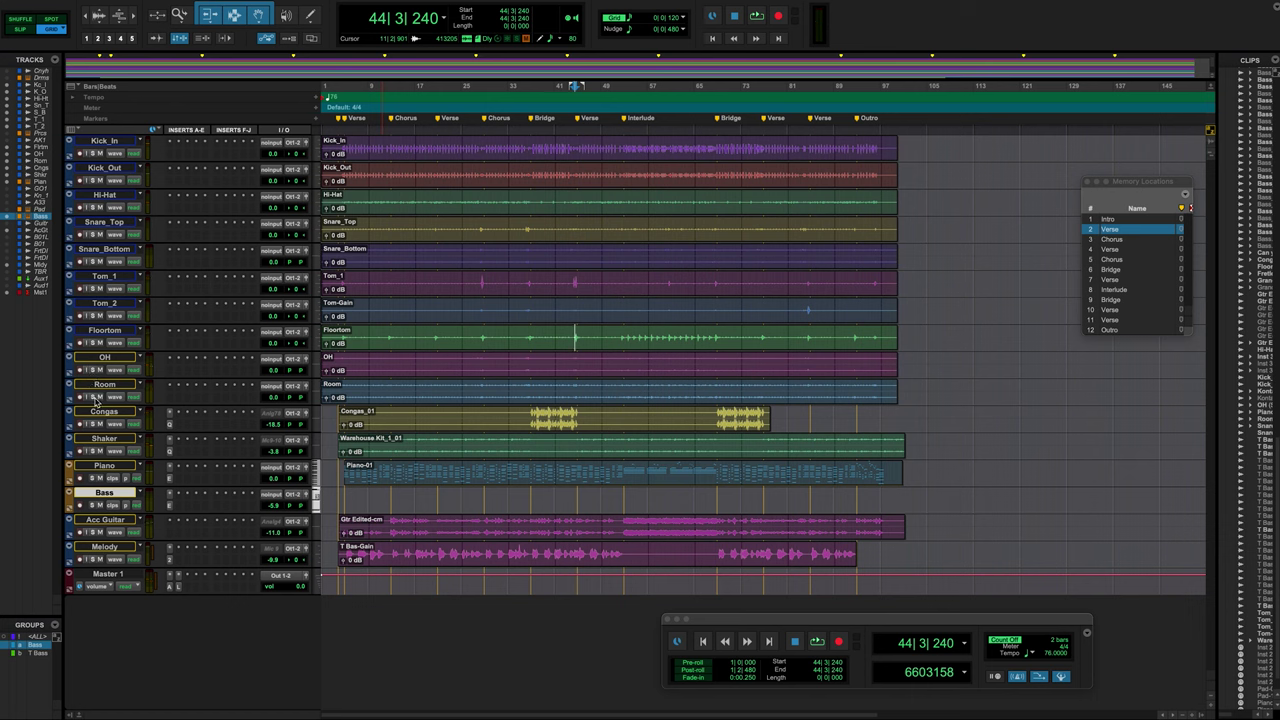
# - Solo the Room track, audition it from bar 44, and clear the solo
pyautogui.click(92, 398)
pyautogui.press('space')
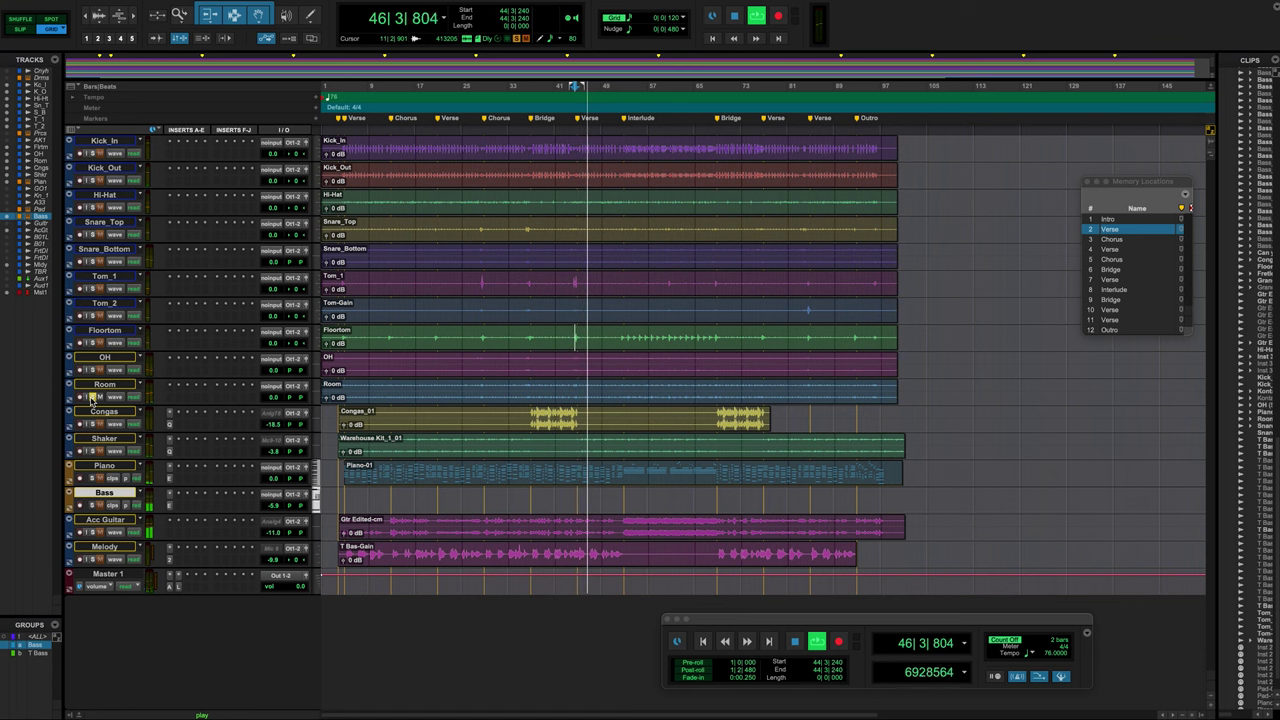
pyautogui.press('space')
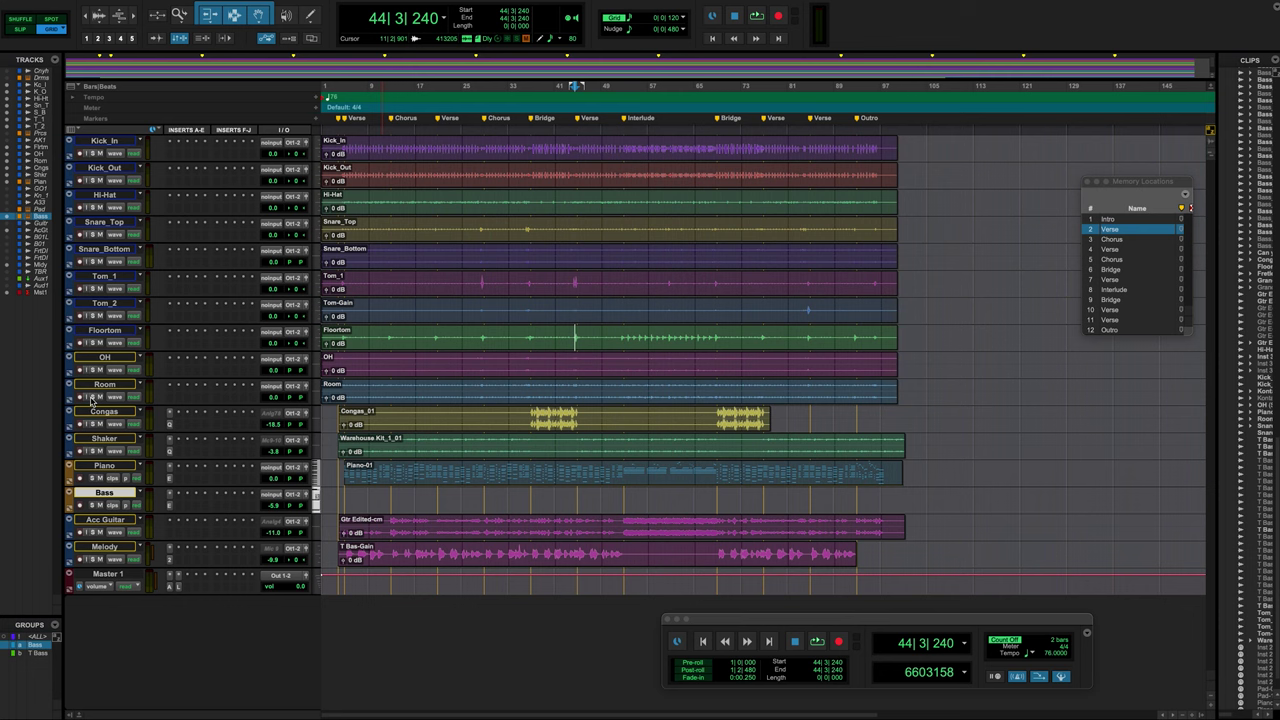
# - Play the song from the first Verse marker at bar 5 and bring up the Mix window
pyautogui.click(1108, 231)
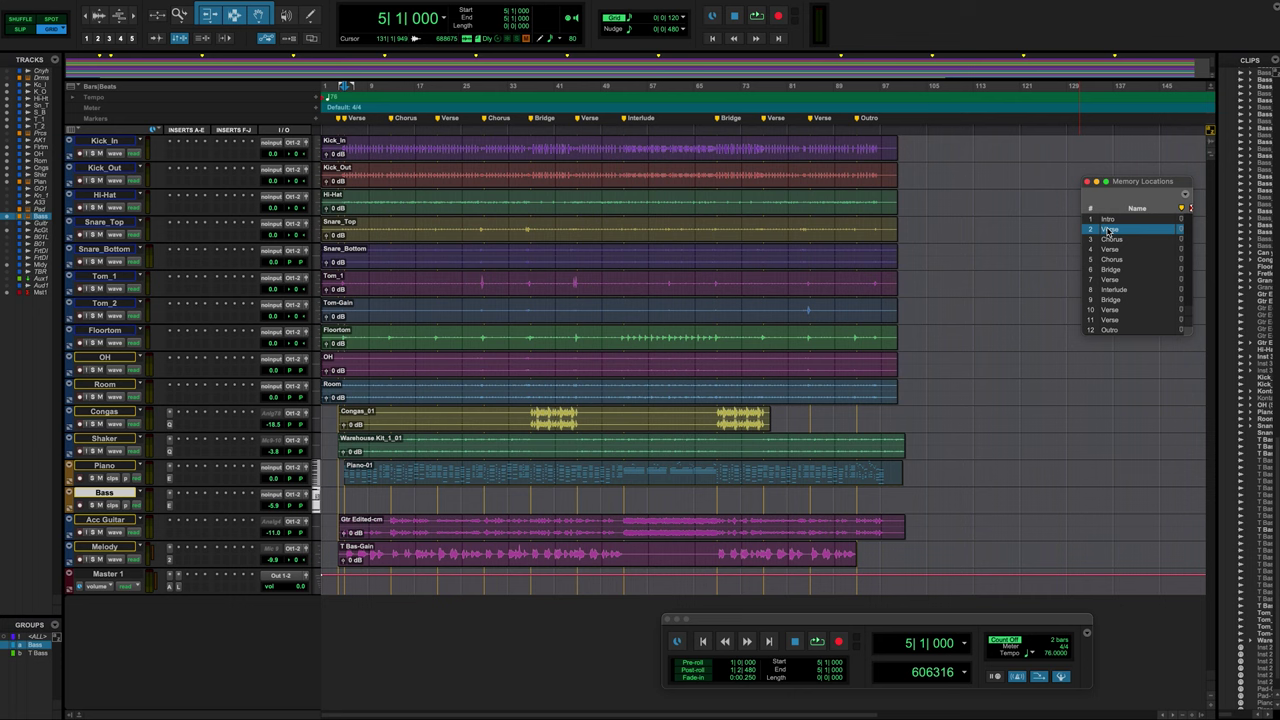
pyautogui.press('space')
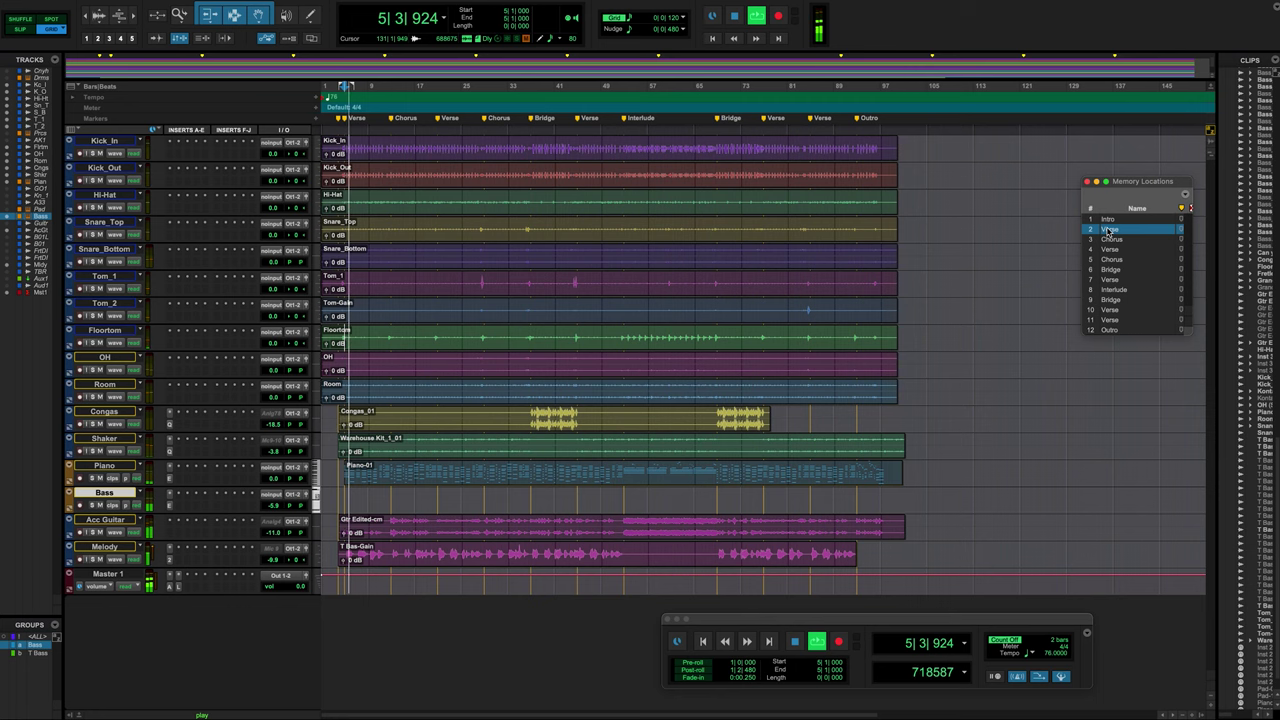
pyautogui.press('super+equal')
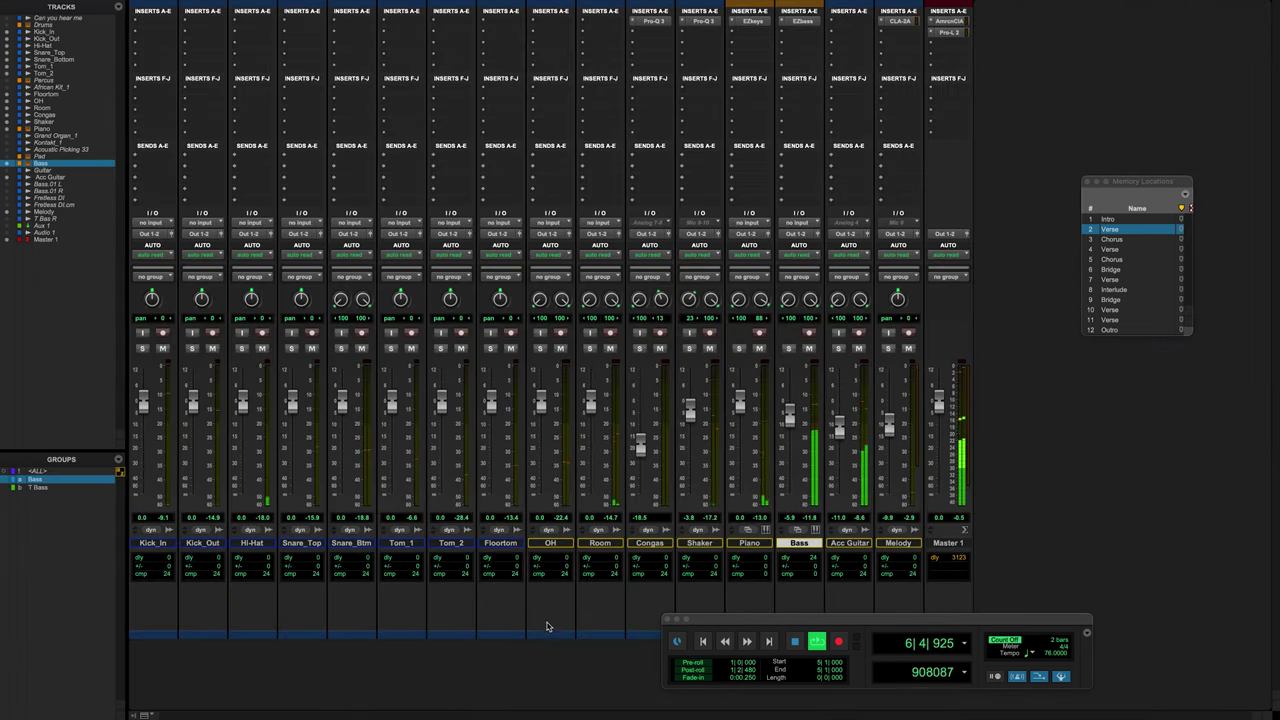
# - Colour the drum tracks from Kick_In through Floortom red in the mixer
pyautogui.click(505, 543)
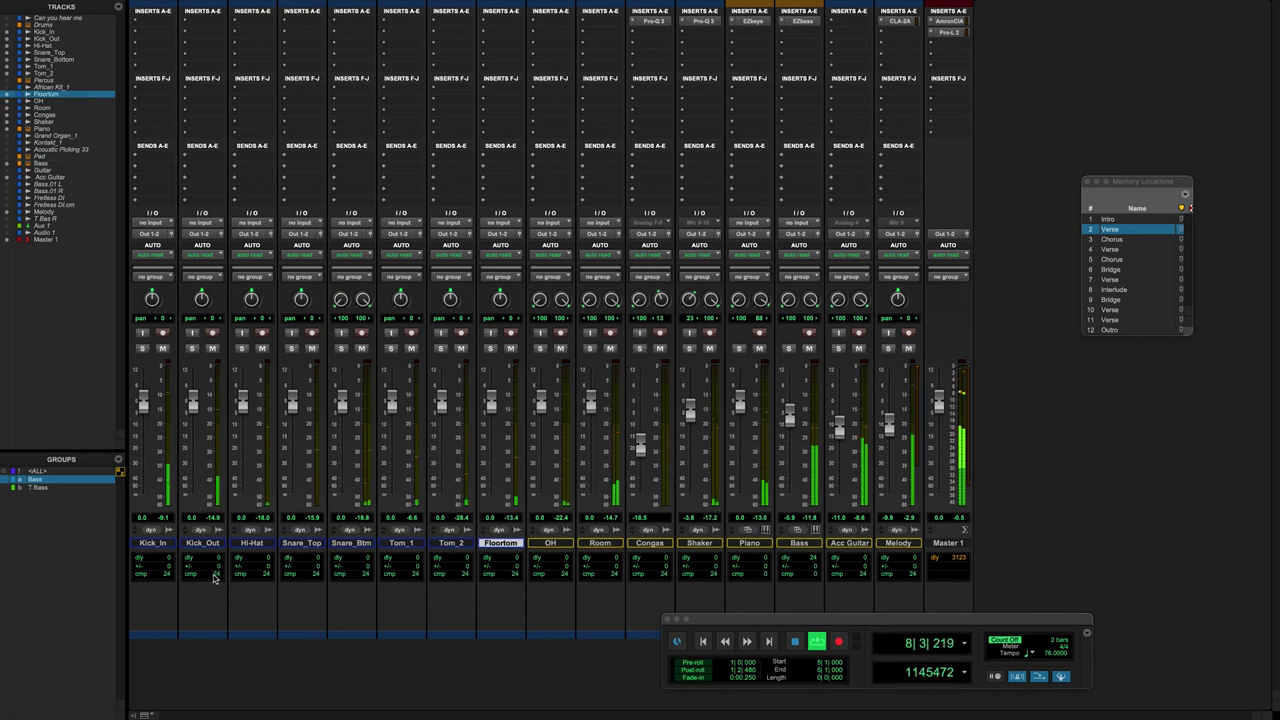
pyautogui.keyDown('shift'); pyautogui.click(145, 543); pyautogui.keyUp('shift')
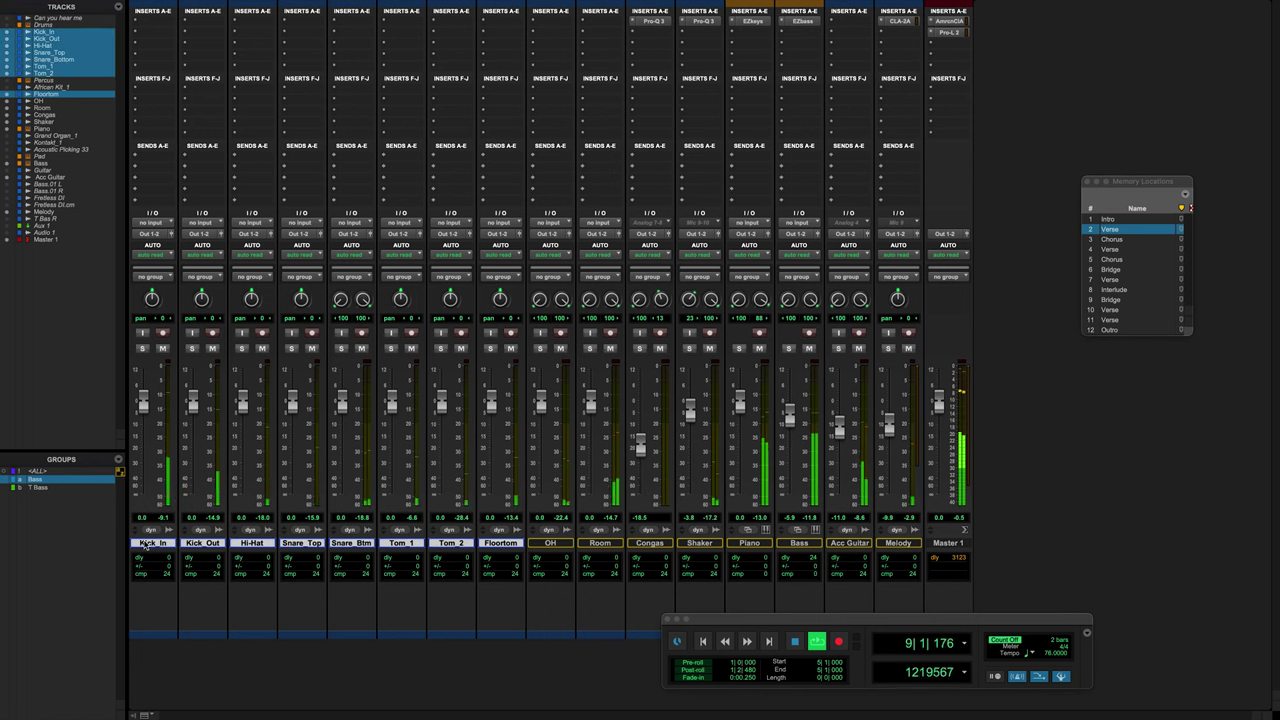
pyautogui.doubleClick(211, 636)
pyautogui.click(521, 478)
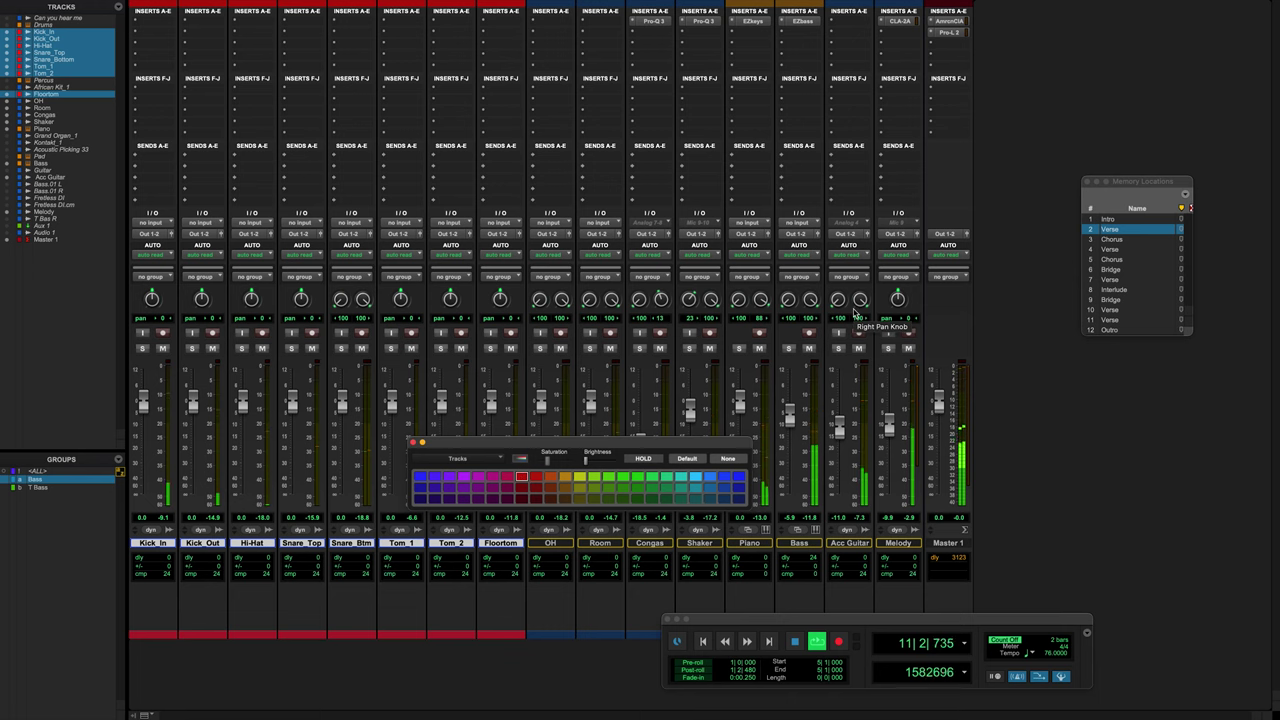
# - Colour all the drum clips from Kick_In through Room red in the Edit window, stop playback and clear the clip selection
pyautogui.press('super+equal')
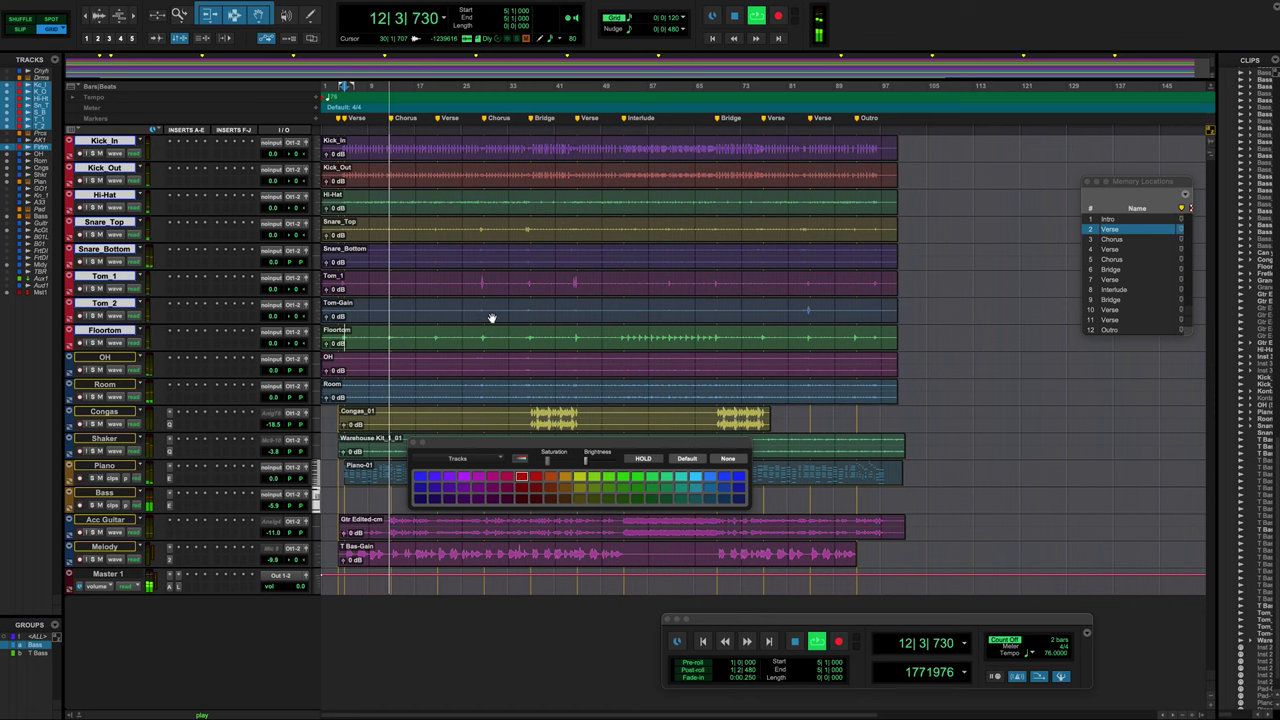
pyautogui.doubleClick(492, 390)
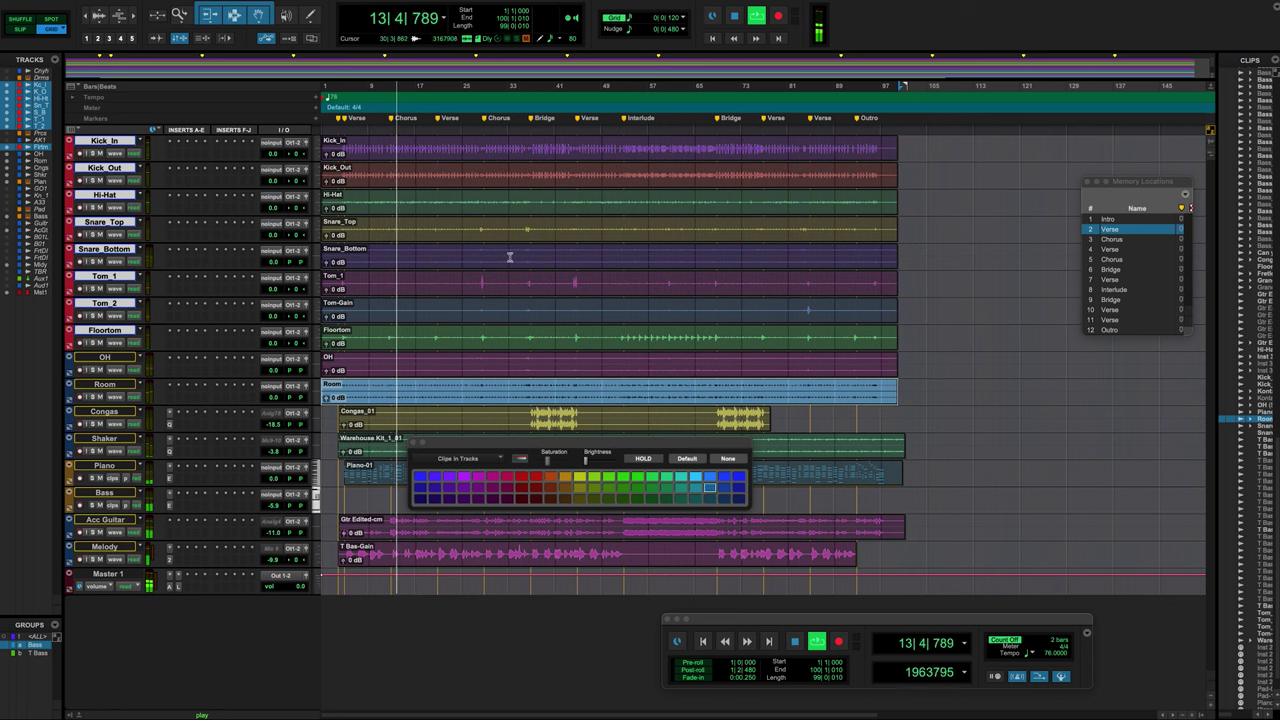
pyautogui.keyDown('shift'); pyautogui.click(522, 153); pyautogui.keyUp('shift')
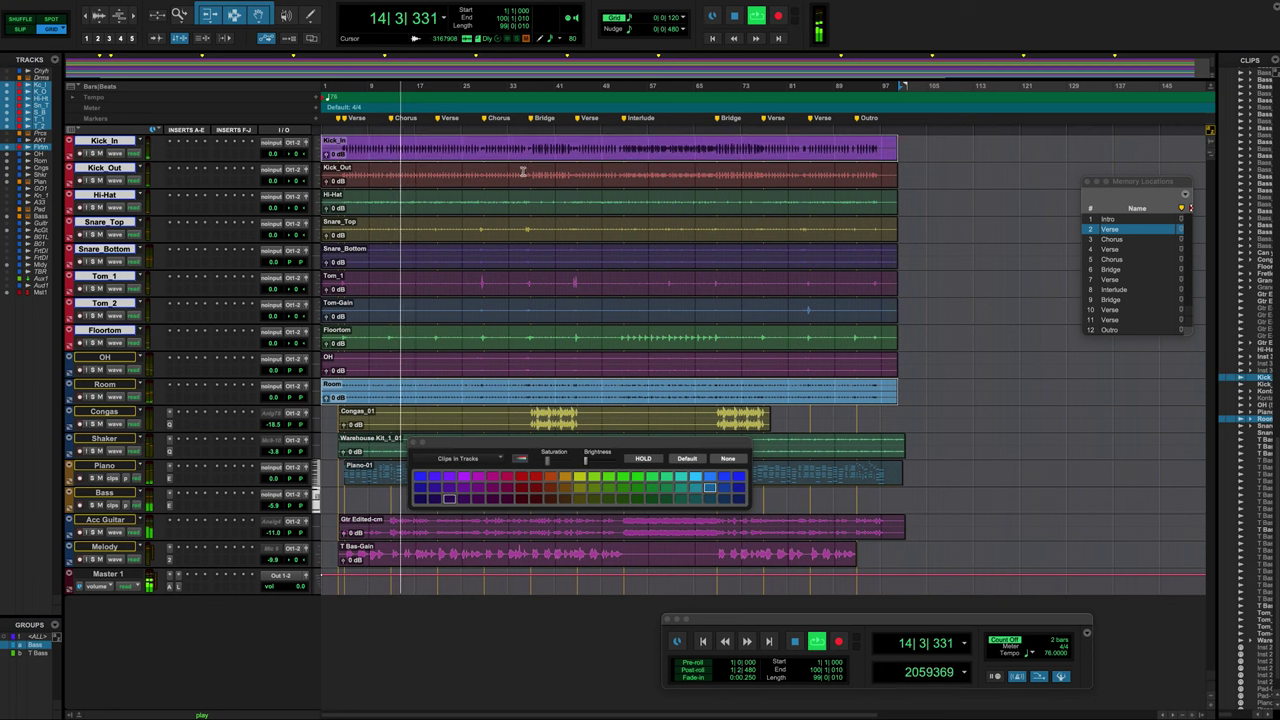
pyautogui.keyDown('shift'); pyautogui.click(524, 184); pyautogui.keyUp('shift')
pyautogui.keyDown('shift'); pyautogui.click(533, 207); pyautogui.keyUp('shift')
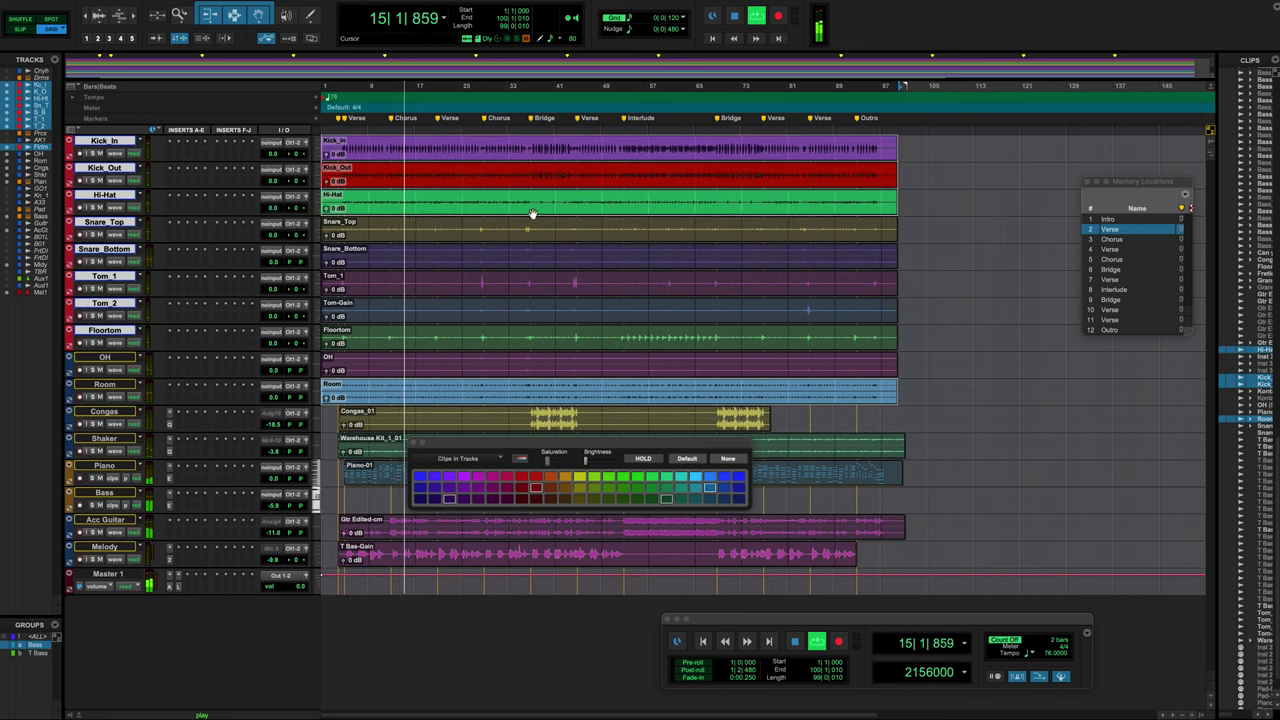
pyautogui.keyDown('shift'); pyautogui.click(536, 238); pyautogui.keyUp('shift')
pyautogui.keyDown('shift'); pyautogui.click(538, 266); pyautogui.keyUp('shift')
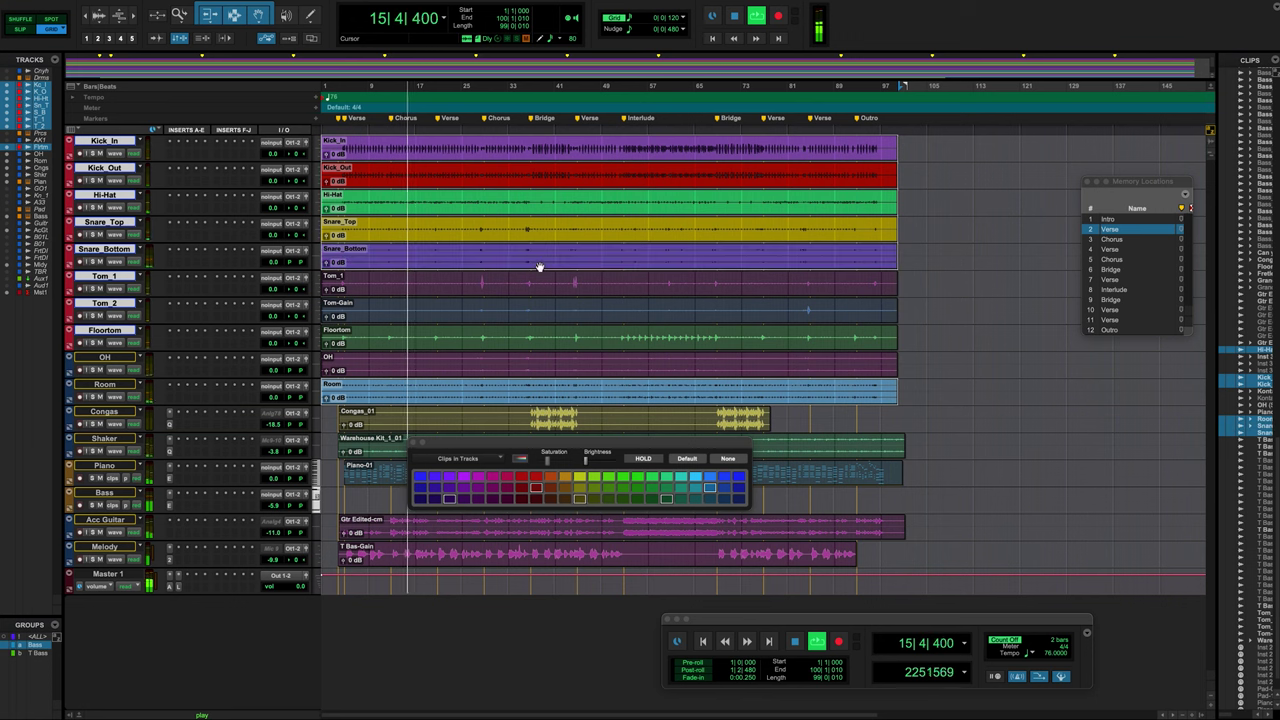
pyautogui.keyDown('shift'); pyautogui.click(541, 294); pyautogui.keyUp('shift')
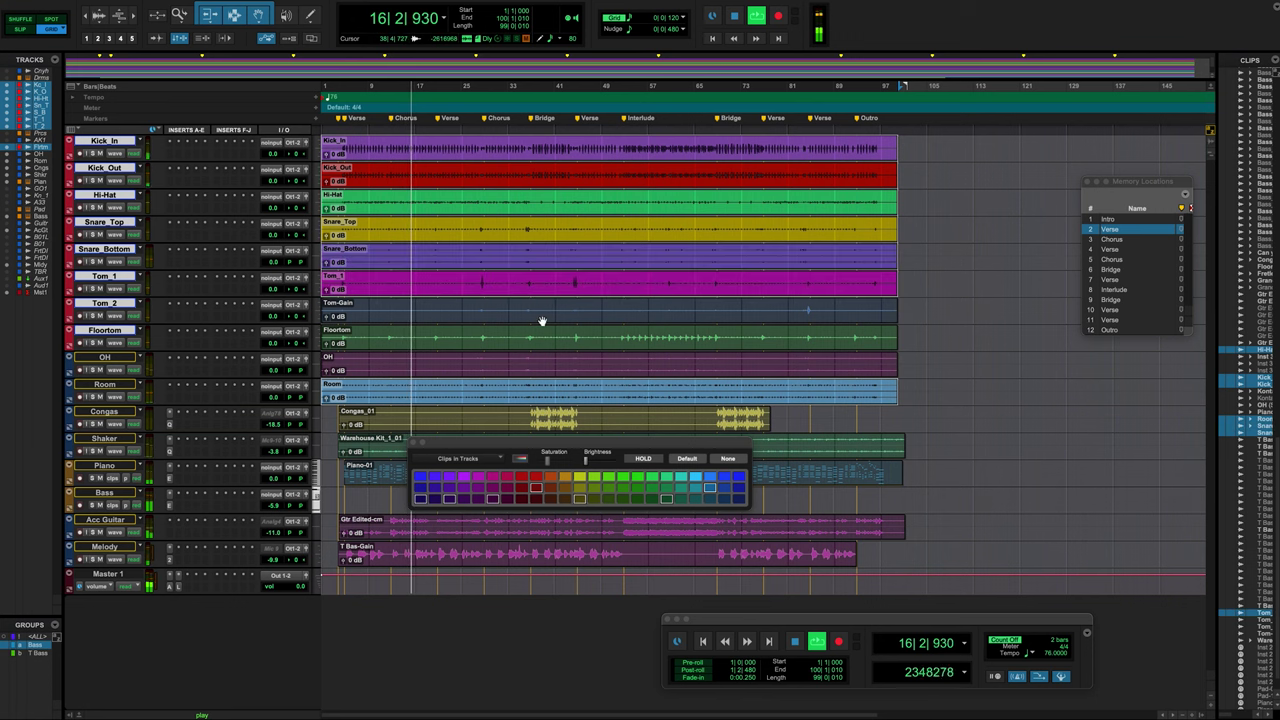
pyautogui.keyDown('shift'); pyautogui.click(543, 318); pyautogui.keyUp('shift')
pyautogui.keyDown('shift'); pyautogui.click(543, 344); pyautogui.keyUp('shift')
pyautogui.keyDown('shift'); pyautogui.click(543, 372); pyautogui.keyUp('shift')
pyautogui.click(521, 476)
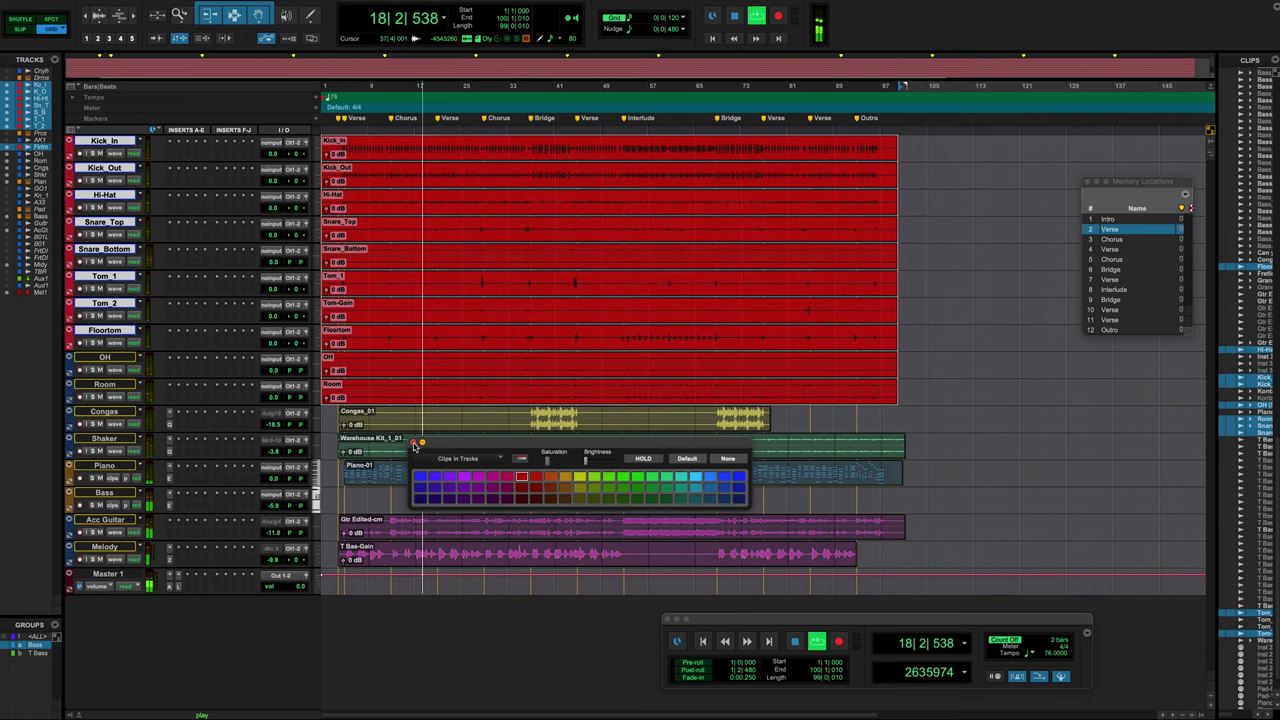
pyautogui.click(413, 442)
pyautogui.press('space')
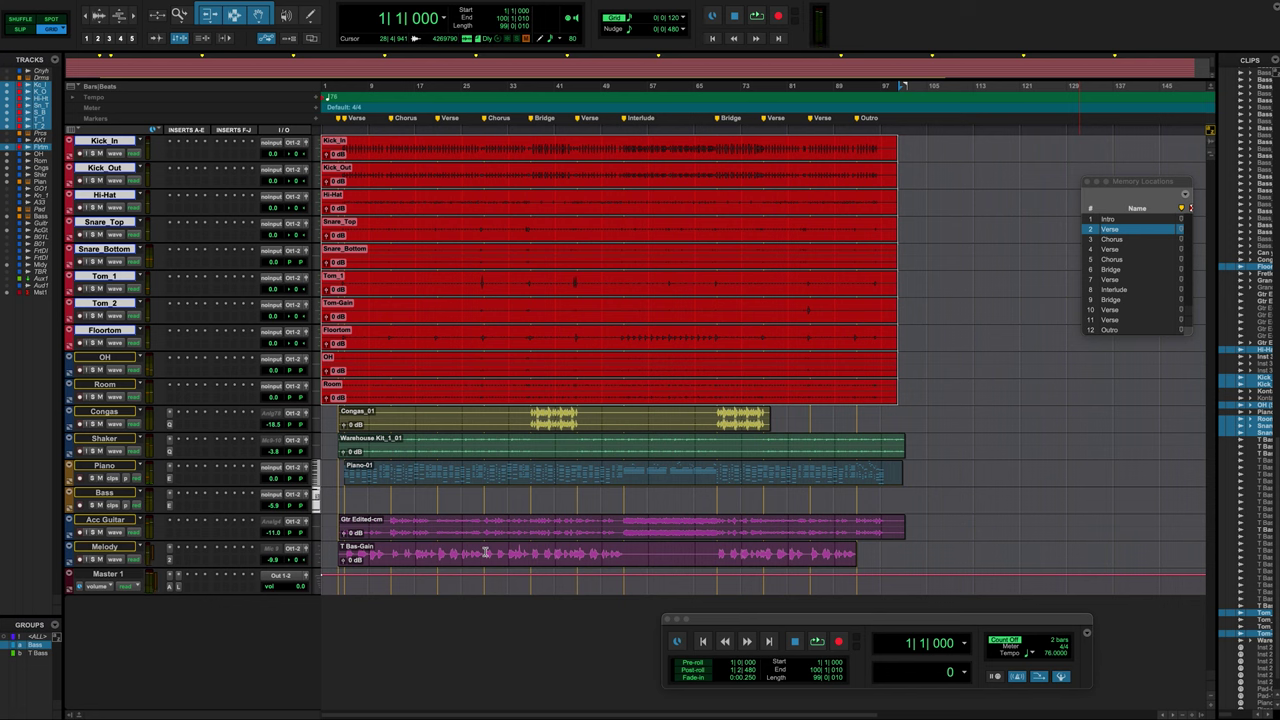
pyautogui.click(938, 290)
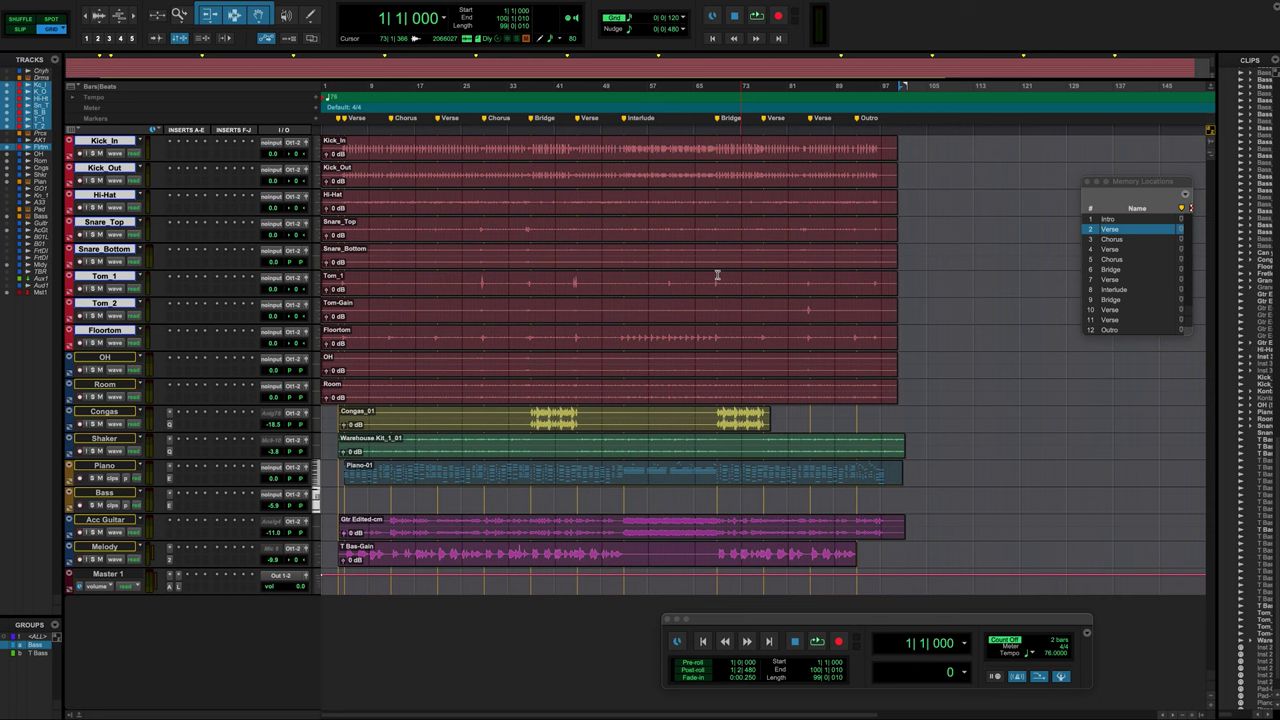
# - Colour the OH and Room tracks red in the mixer to match the other drum tracks
pyautogui.hotkey('ctrl', '=')
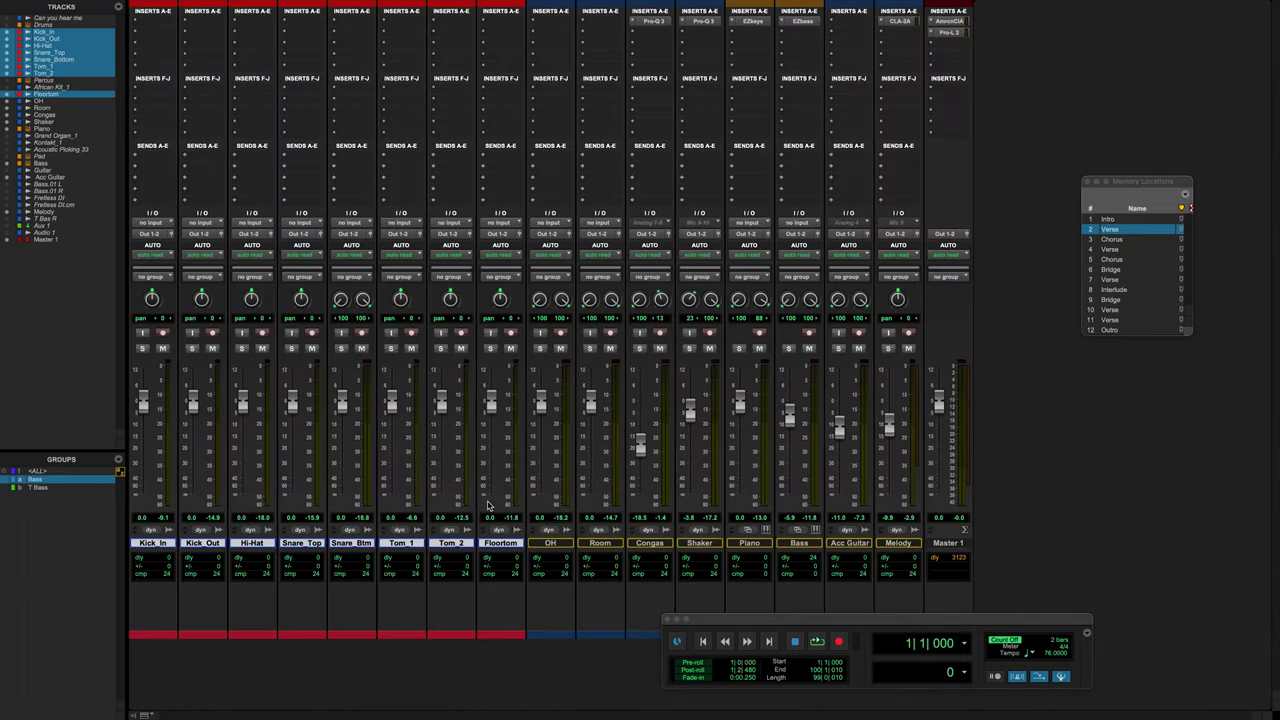
pyautogui.moveTo(500, 543); pyautogui.dragTo(600, 543)
pyautogui.doubleClick(550, 634)
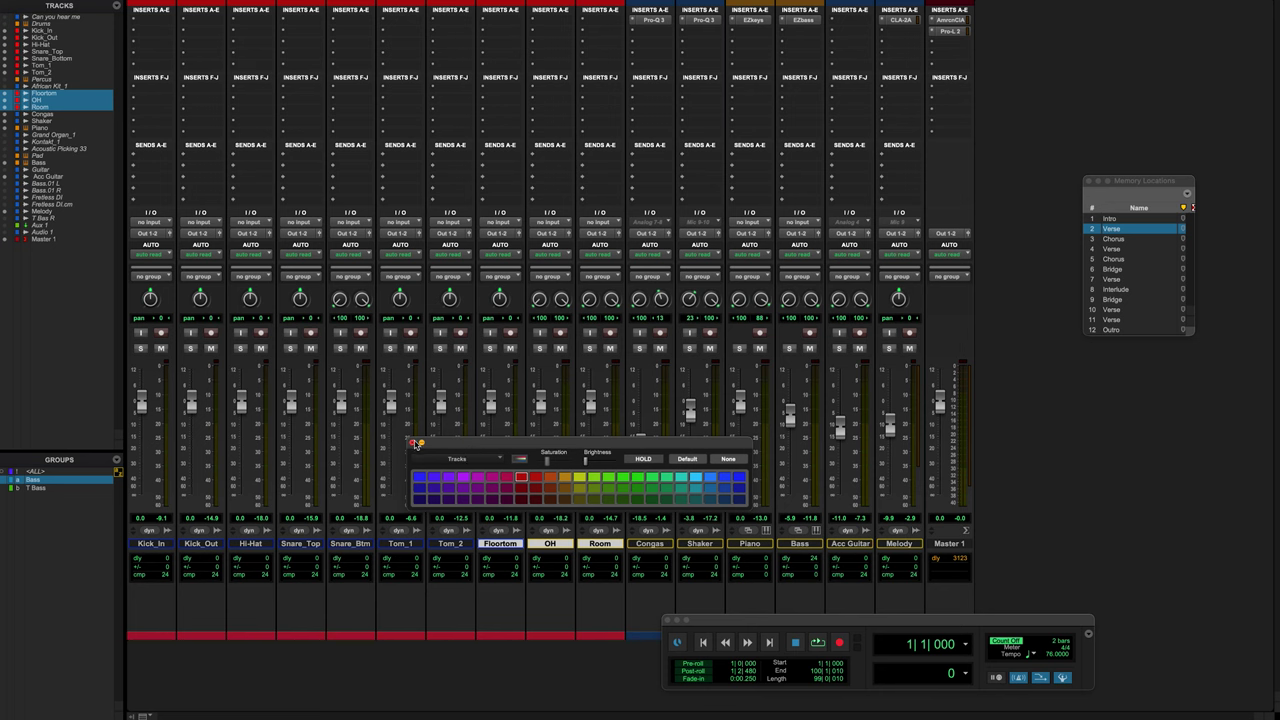
pyautogui.click(413, 443)
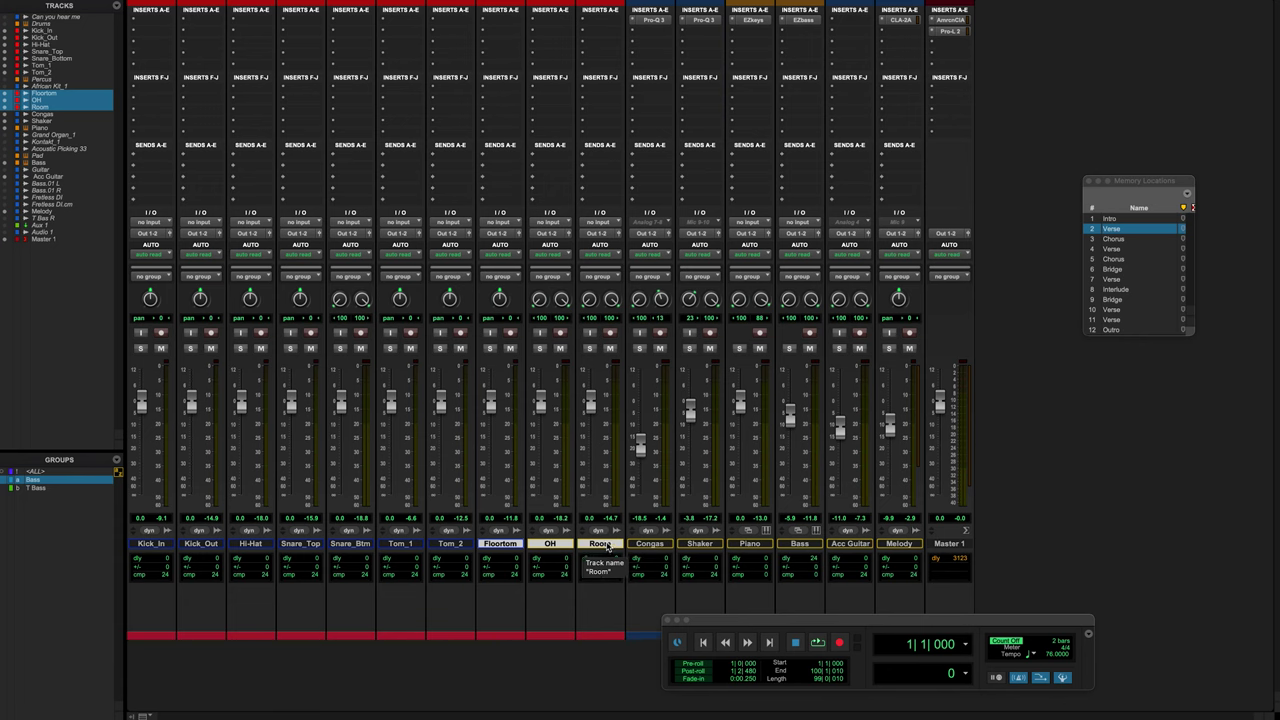
# - Create one new stereo Aux Input track named Drums Bus after the Room track
pyautogui.hotkey('ctrl', 'shift', 'n')
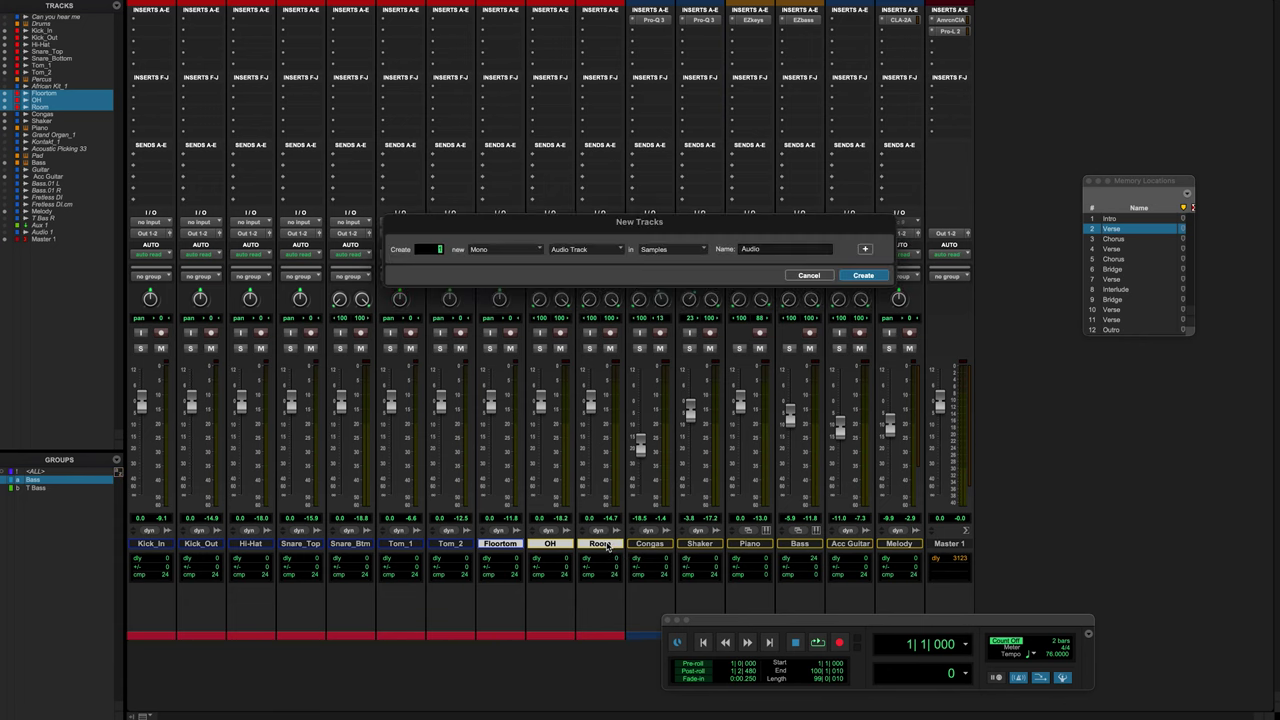
pyautogui.click(501, 253)
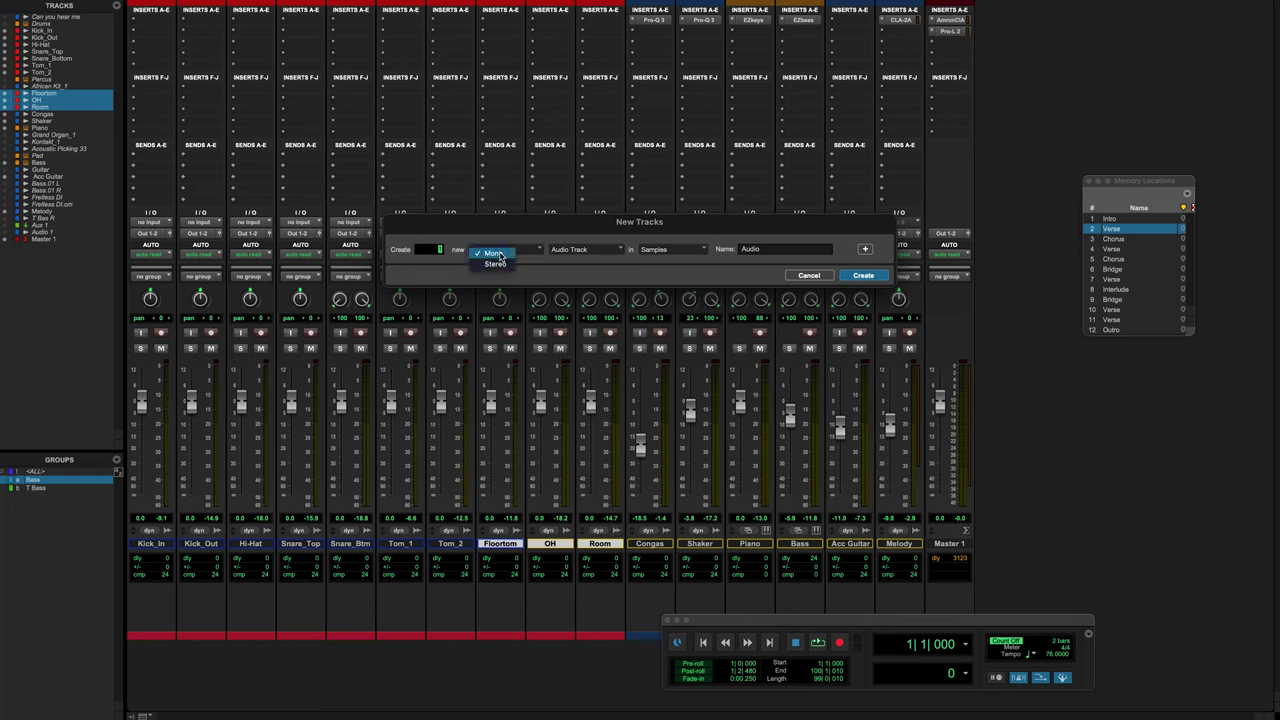
pyautogui.click(503, 264)
pyautogui.click(588, 251)
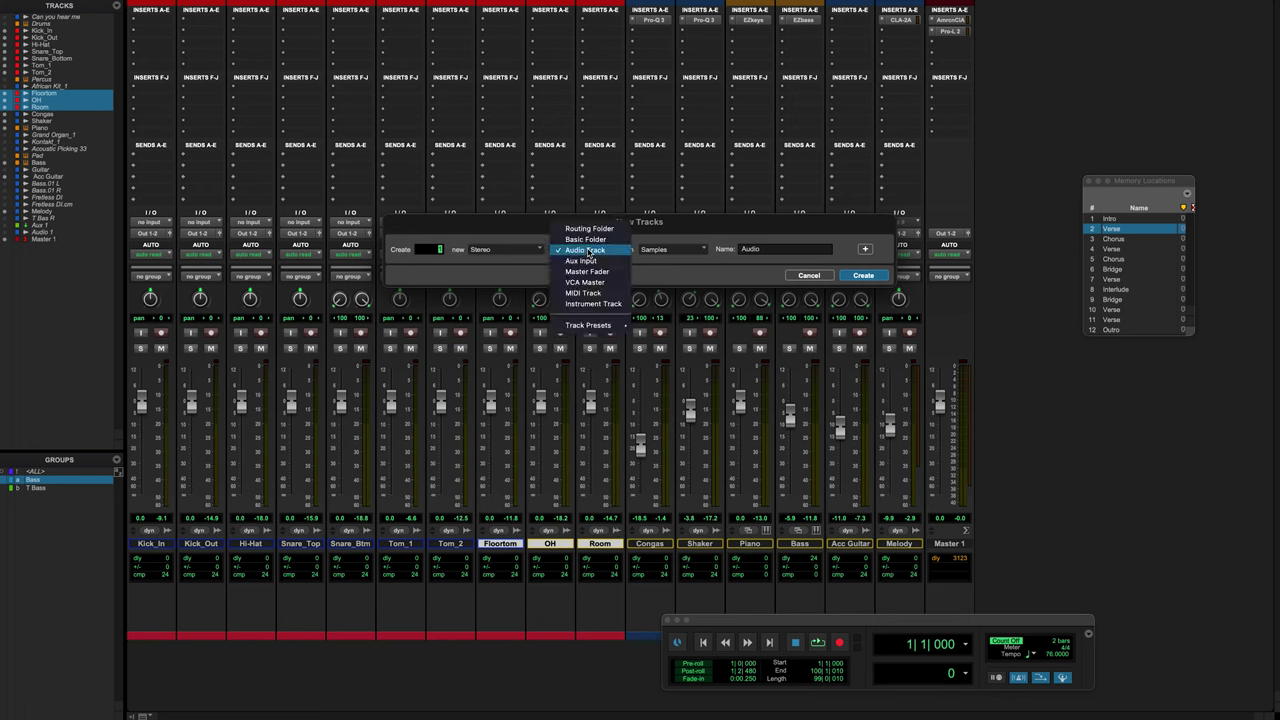
pyautogui.click(596, 264)
pyautogui.moveTo(758, 249); pyautogui.dragTo(735, 252)
pyautogui.write('Drums Bus')
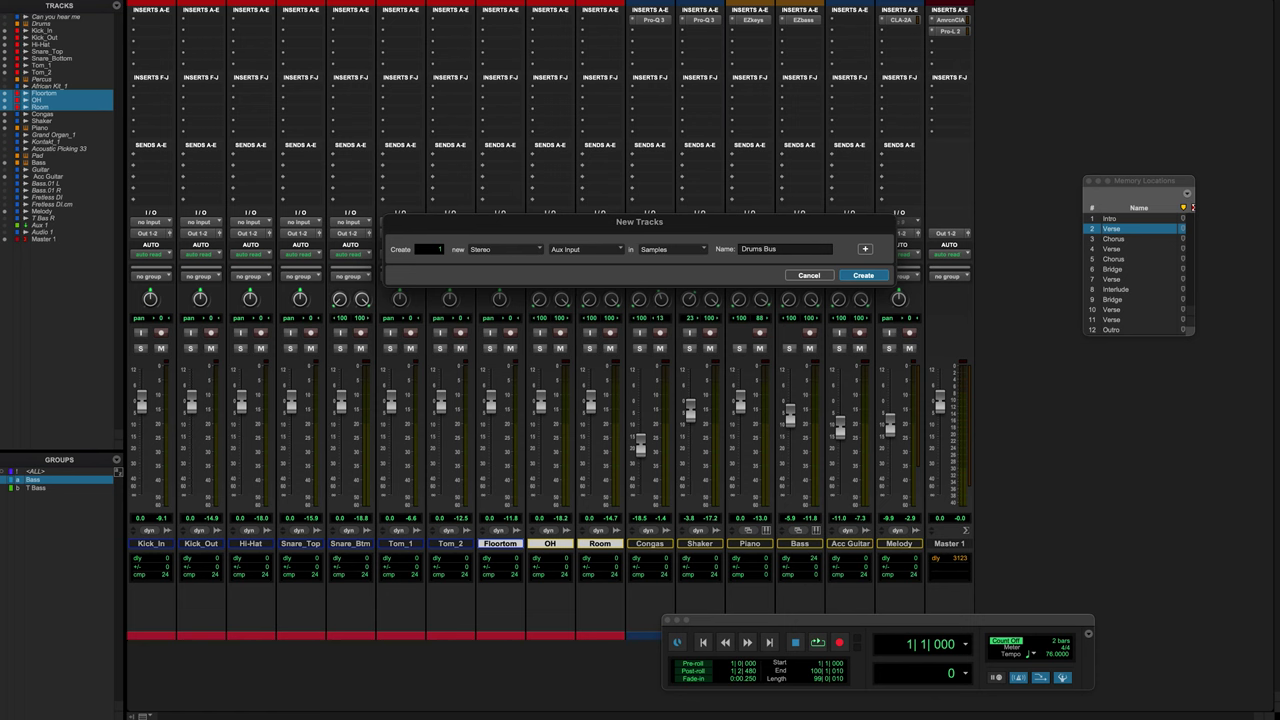
pyautogui.press('Return')
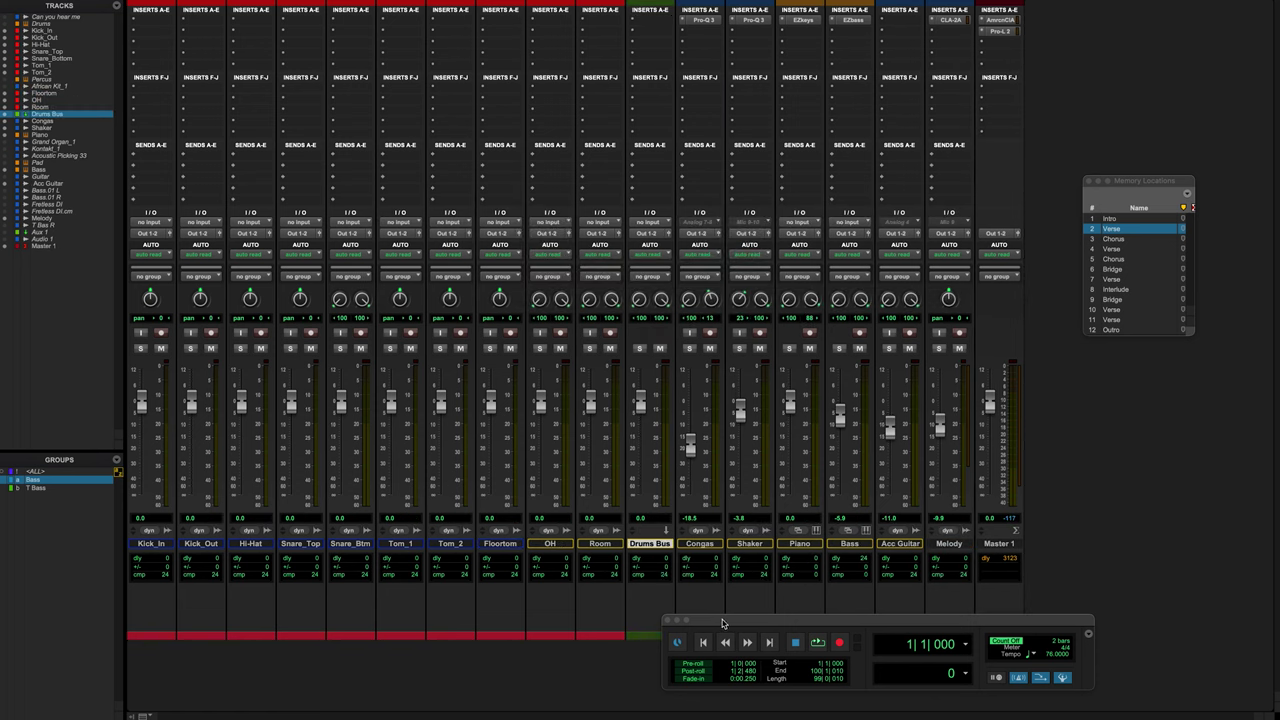
# - Move the transport window clear of the Drums Bus channel strip and colour that track yellow
pyautogui.moveTo(723, 620); pyautogui.dragTo(830, 638)
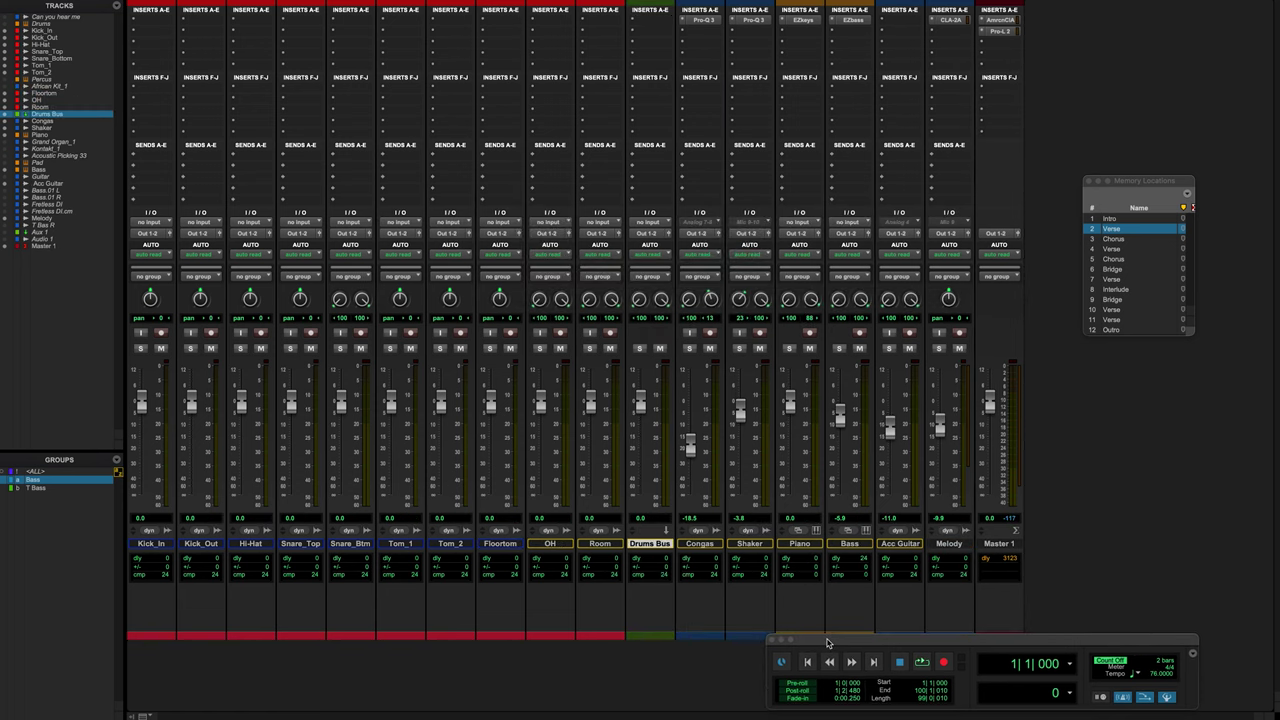
pyautogui.doubleClick(647, 637)
pyautogui.click(582, 479)
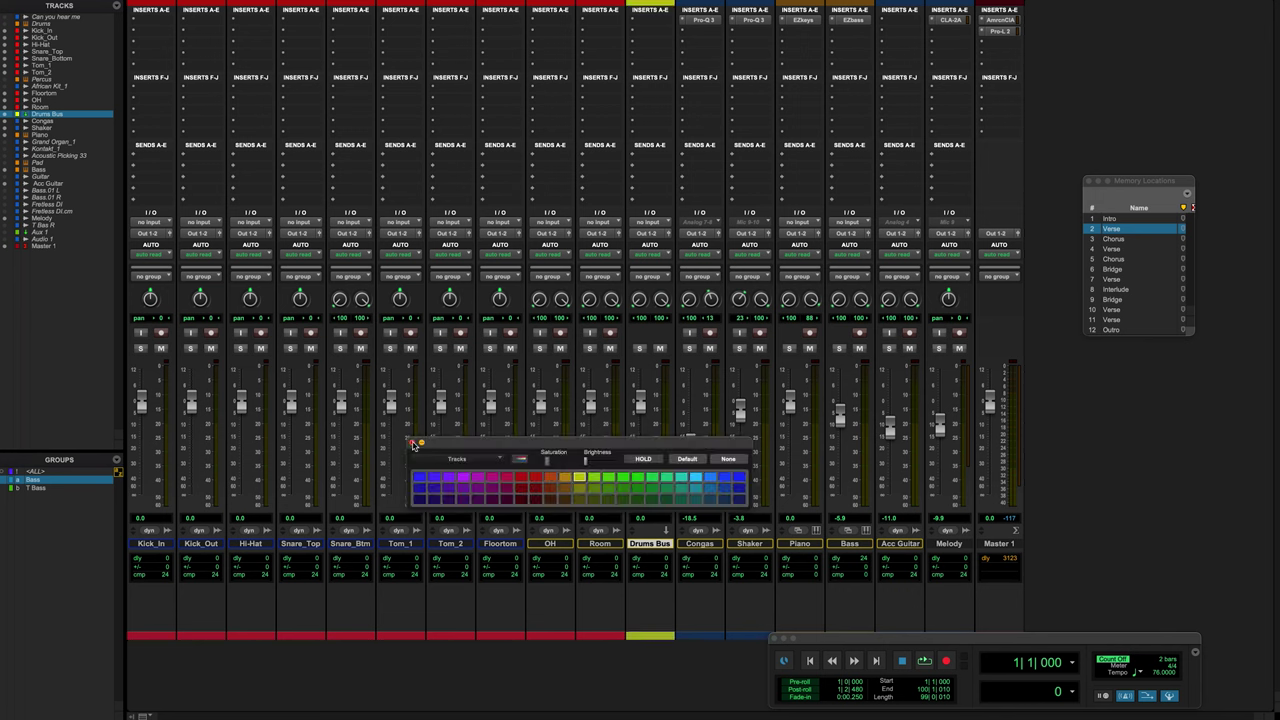
pyautogui.click(413, 443)
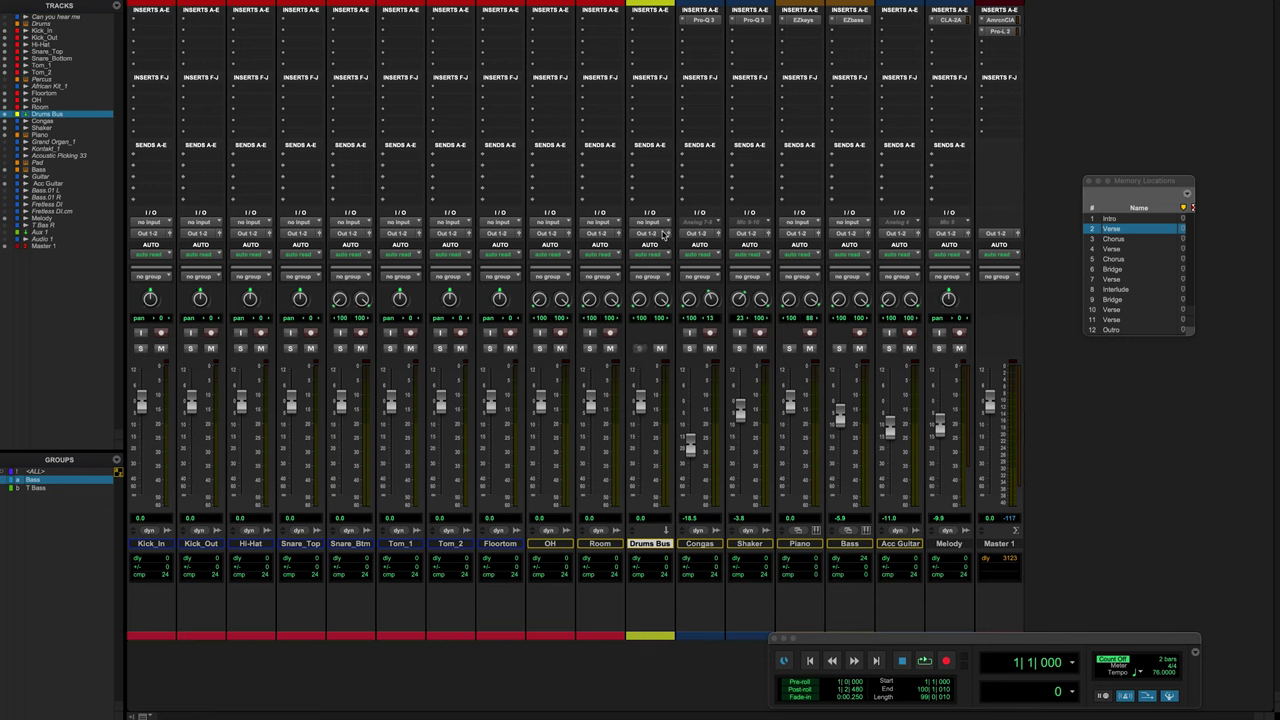
# - Route the outputs of all drum tracks from Kick_In through Room to the Drum Bus bus
pyautogui.click(600, 233)
pyautogui.moveTo(605, 246)
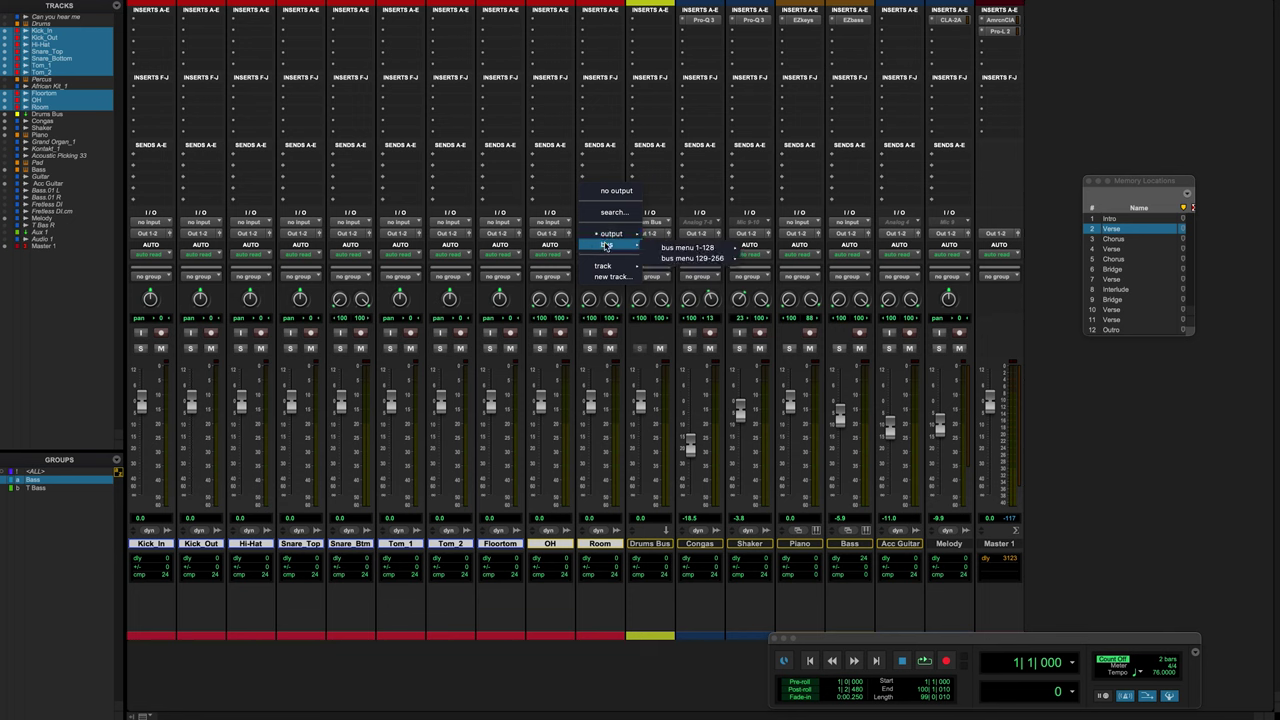
pyautogui.moveTo(690, 248)
pyautogui.click(795, 75)
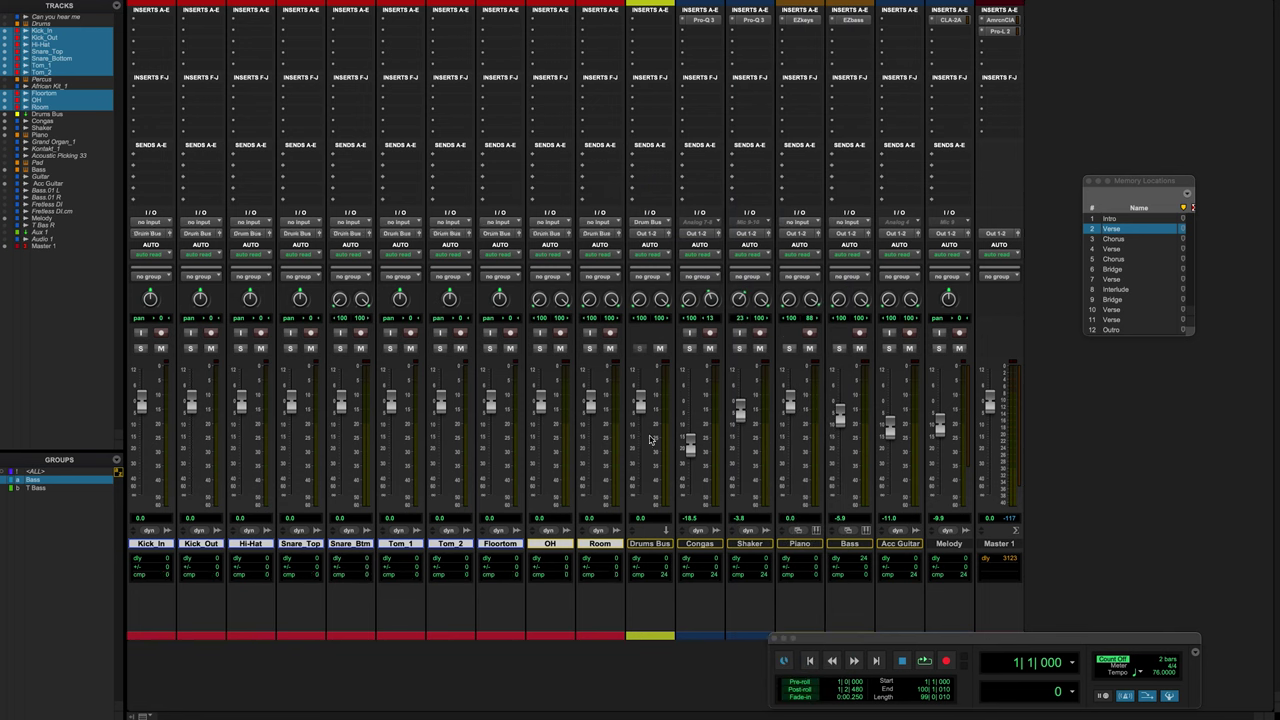
# - Play from the first Verse marker, toggle the Drums Bus mute to check the drum routing, and stop playback
pyautogui.press('space')
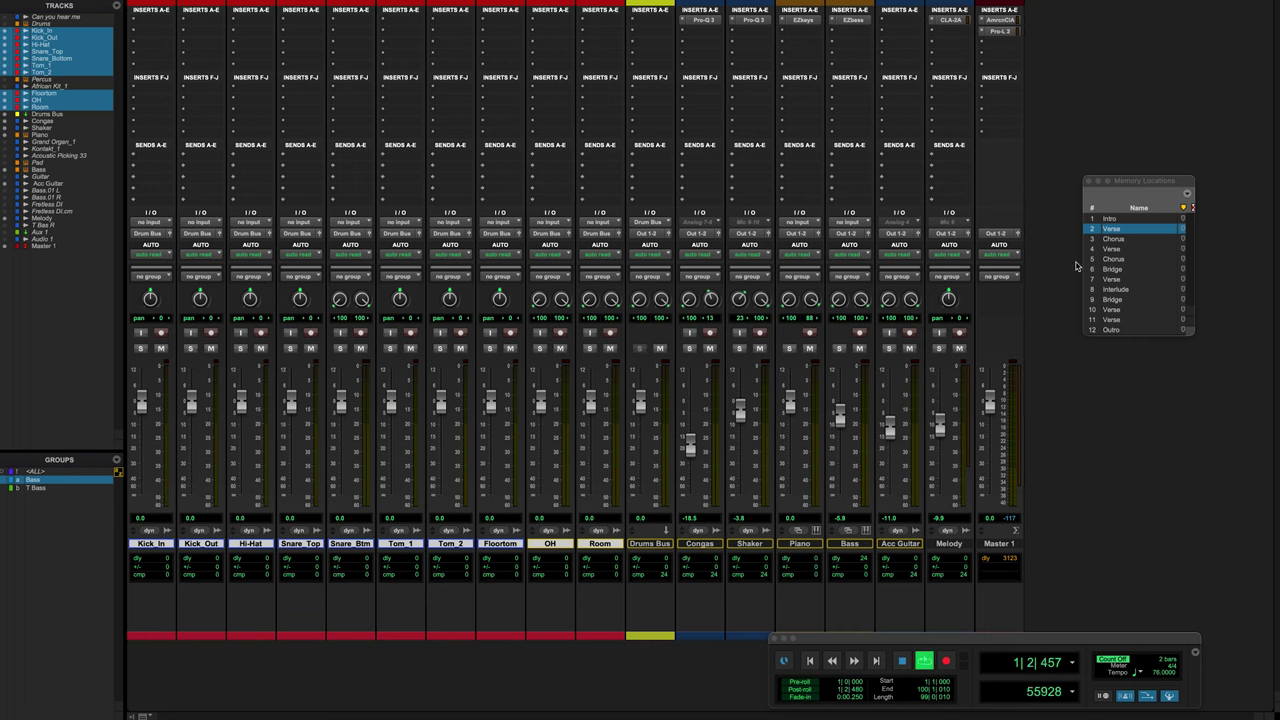
pyautogui.click(1105, 230)
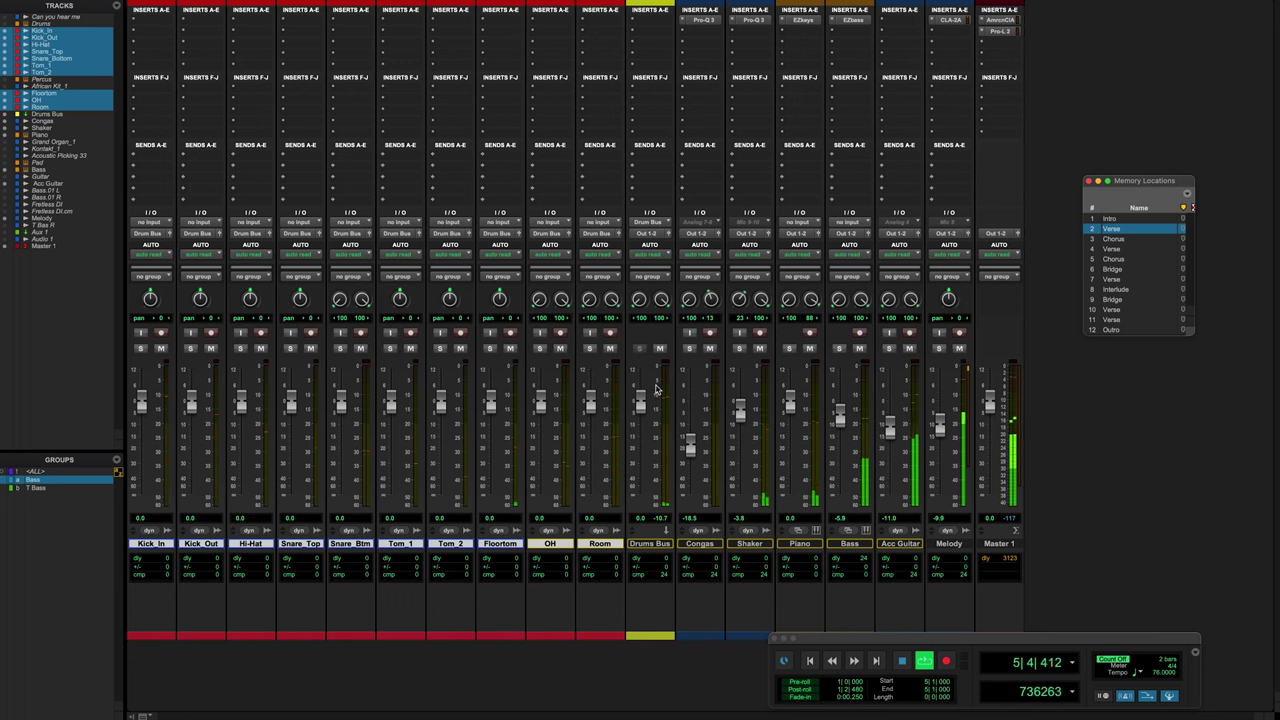
pyautogui.click(660, 349)
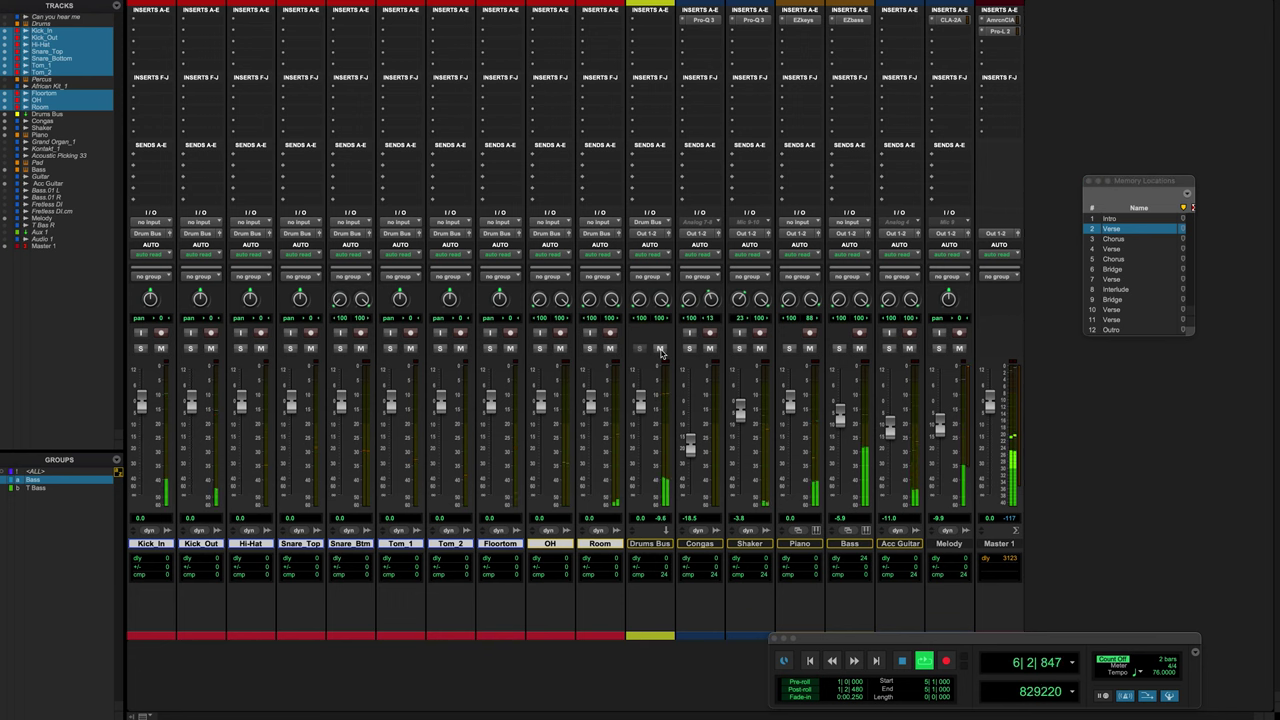
pyautogui.press('space')
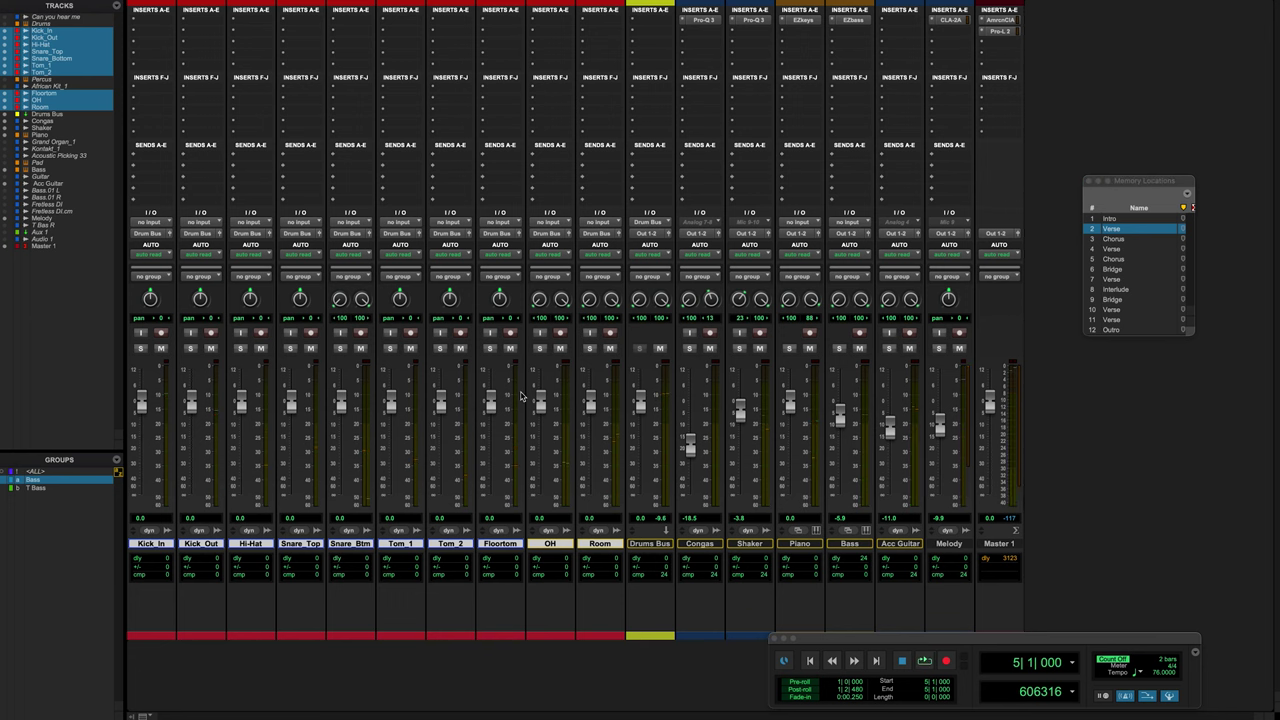
# - Solo all the drum tracks and, during playback from the Verse, lower the Kick_Out fader to -12.1 dB
pyautogui.click(590, 349)
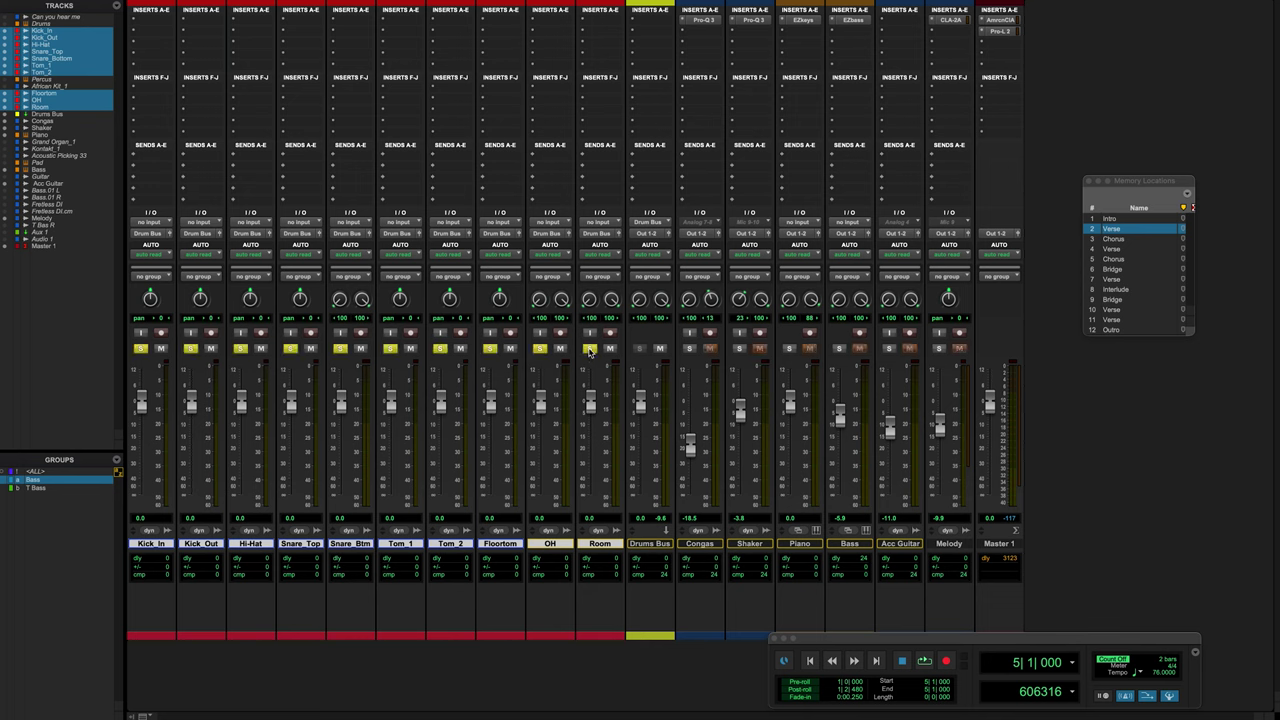
pyautogui.press('space')
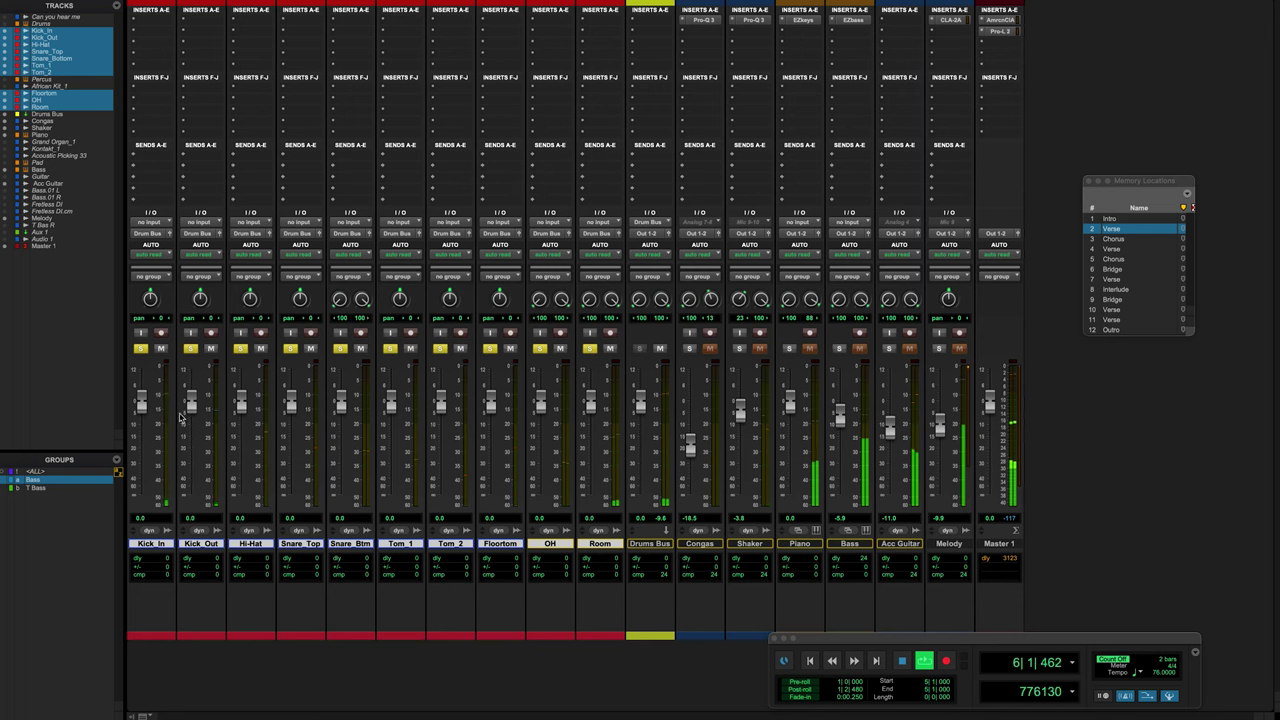
pyautogui.moveTo(191, 412); pyautogui.dragTo(194, 442)
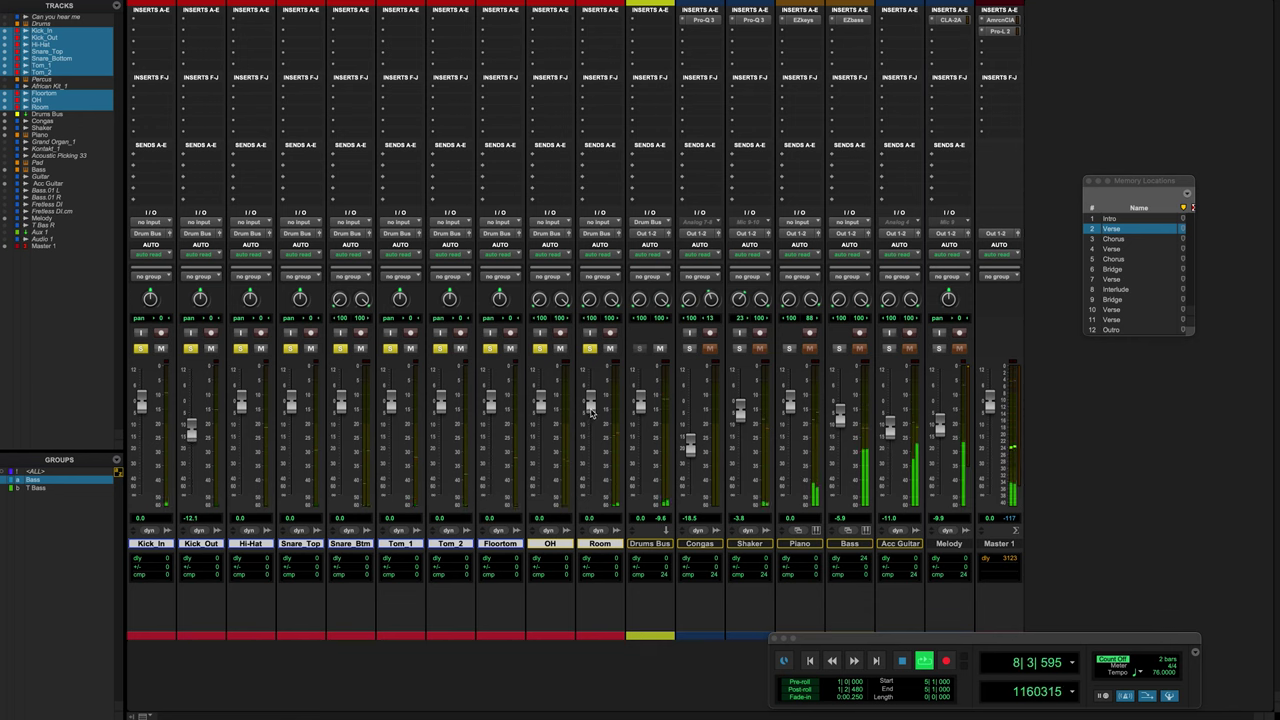
# - Lower the faders to -5.9 dB for Room, -9.9 for Snare_Btm, -2.7 for Floortom, -3.0 for Tom_1 and -2.2 for Tom_2
pyautogui.moveTo(586, 418); pyautogui.dragTo(592, 428)
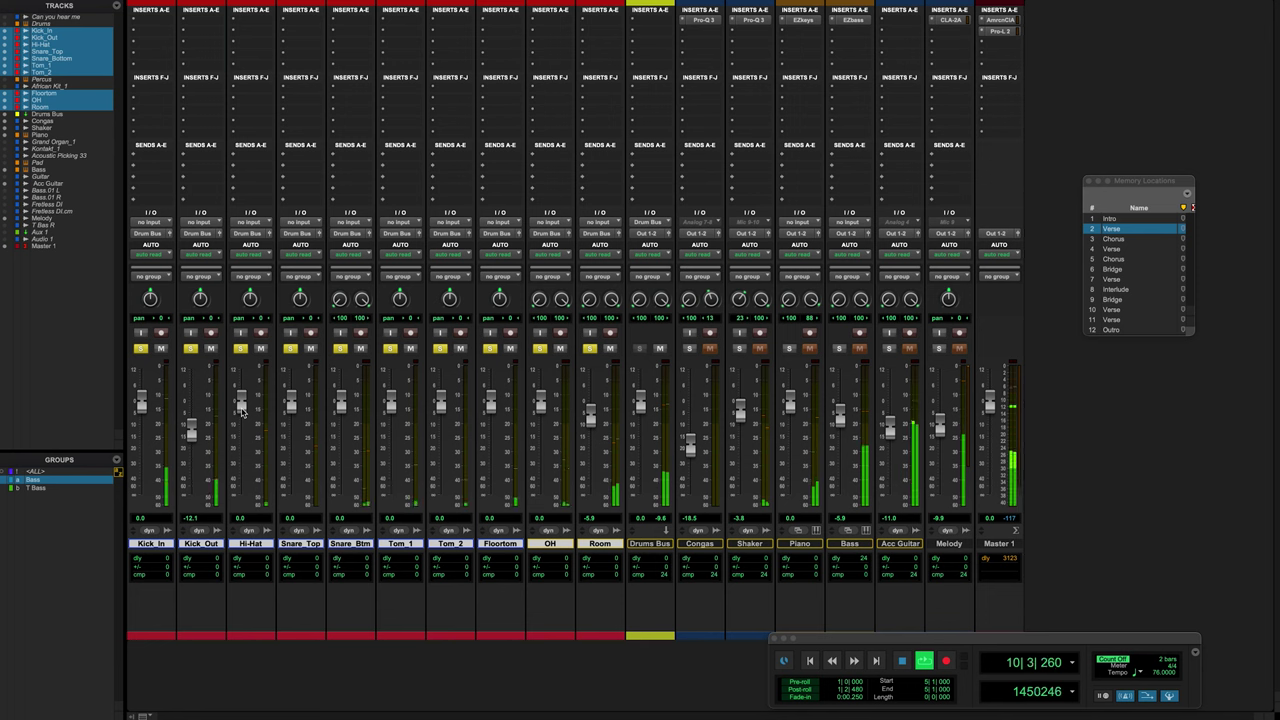
pyautogui.moveTo(340, 408); pyautogui.dragTo(341, 436)
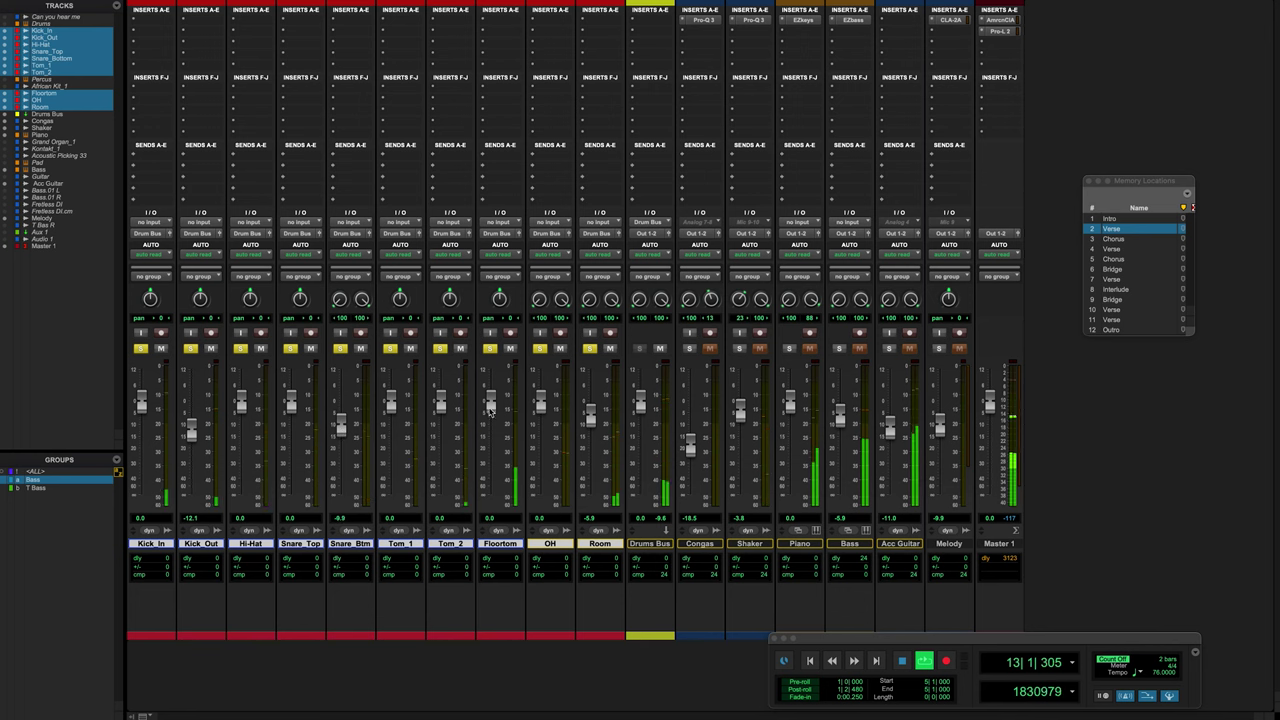
pyautogui.moveTo(491, 409); pyautogui.dragTo(491, 417)
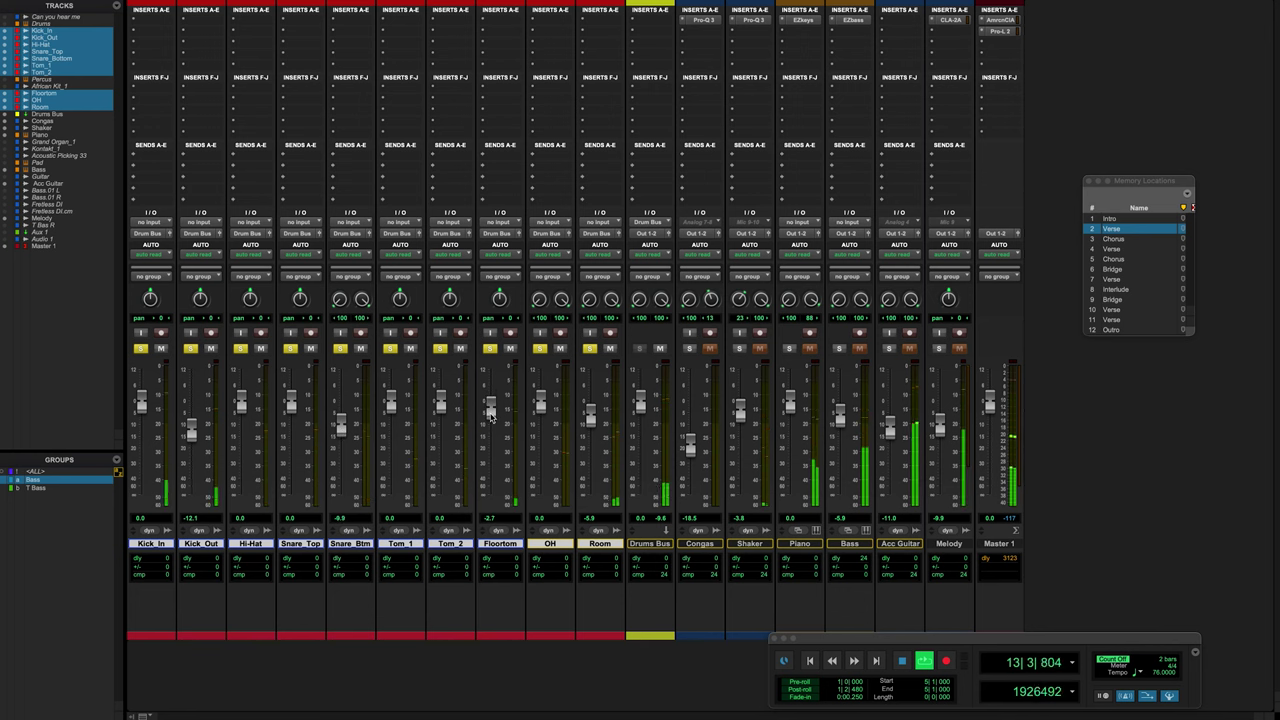
pyautogui.moveTo(390, 416); pyautogui.dragTo(440, 415)
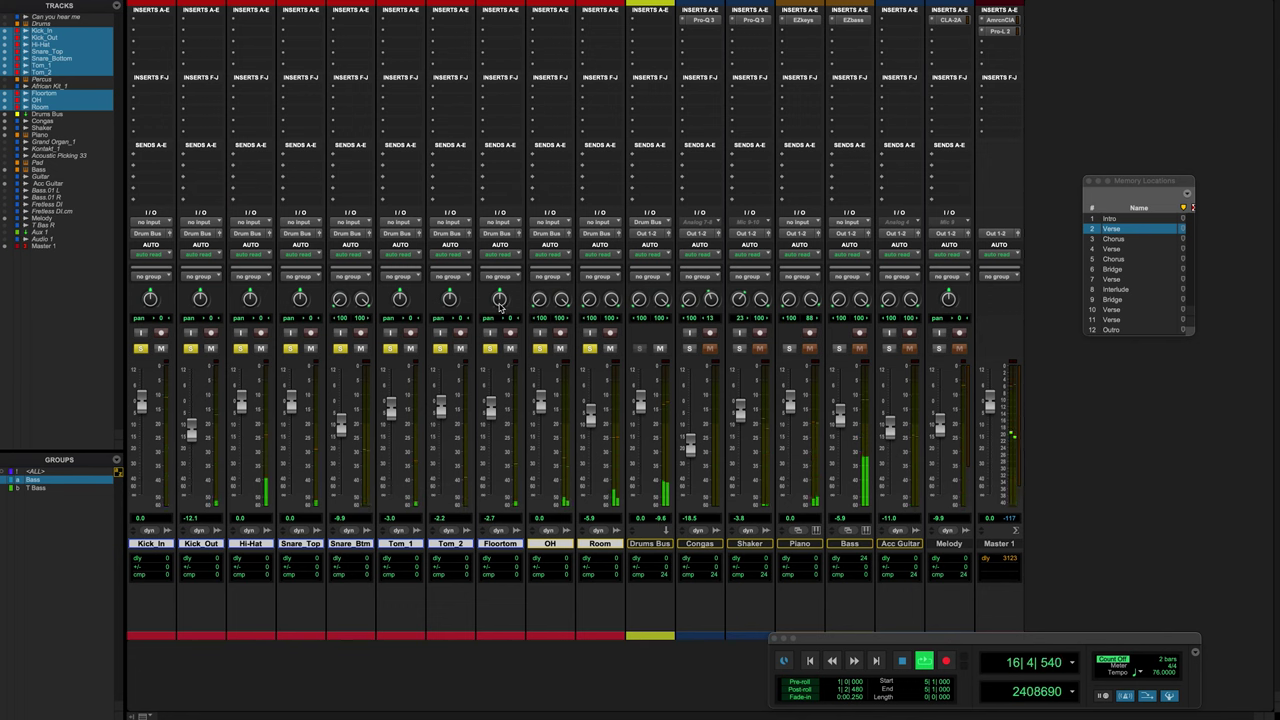
# - Pan Floortom 60 right, Tom_1 52 left, Tom_2 16 right and Hi-Hat 12 left
pyautogui.moveTo(502, 308); pyautogui.dragTo(496, 281)
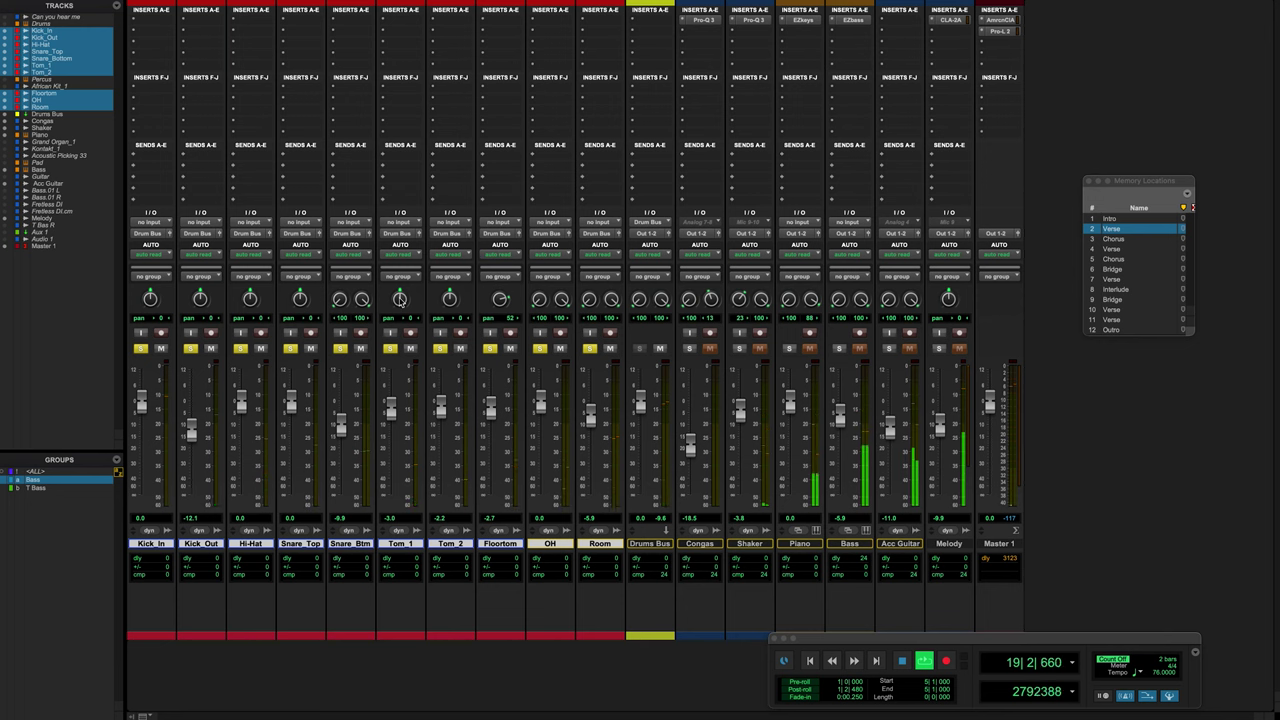
pyautogui.moveTo(399, 299); pyautogui.dragTo(398, 320)
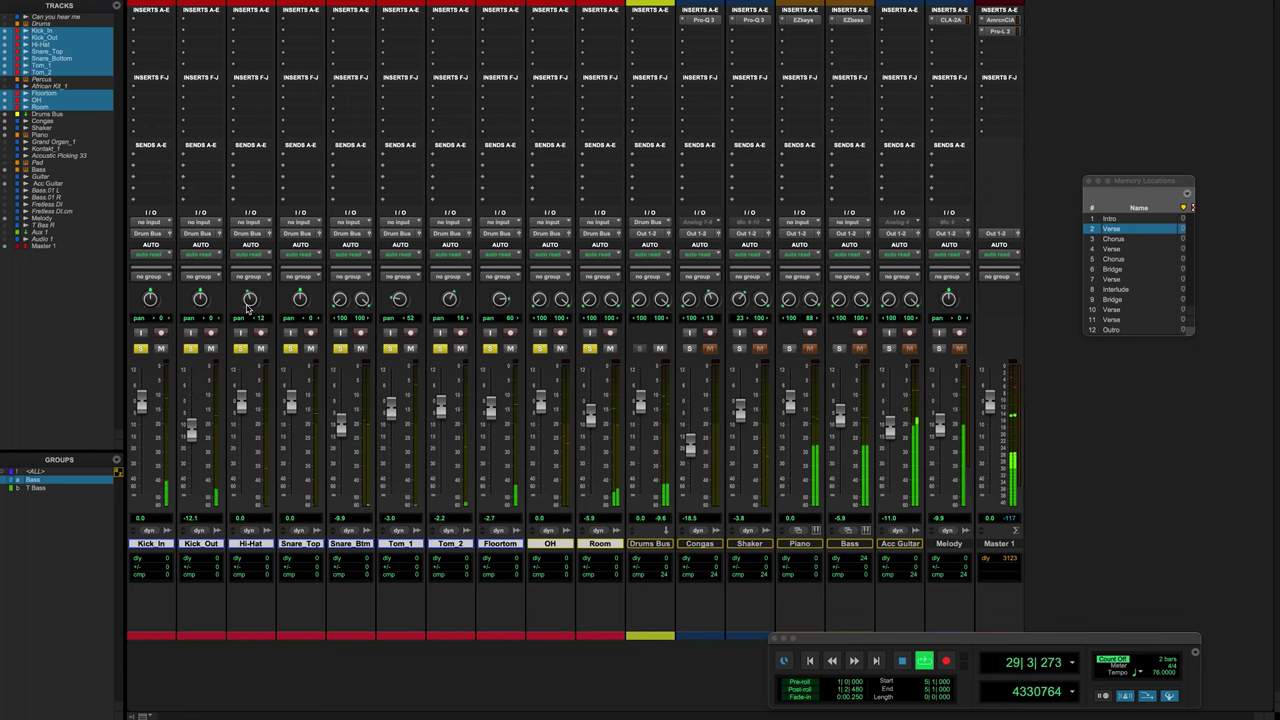
# - Fade the Hi-Hat out and bring its fader back up to -15.3 dB, and clear the solo on all drum tracks
pyautogui.moveTo(241, 402); pyautogui.dragTo(265, 500)
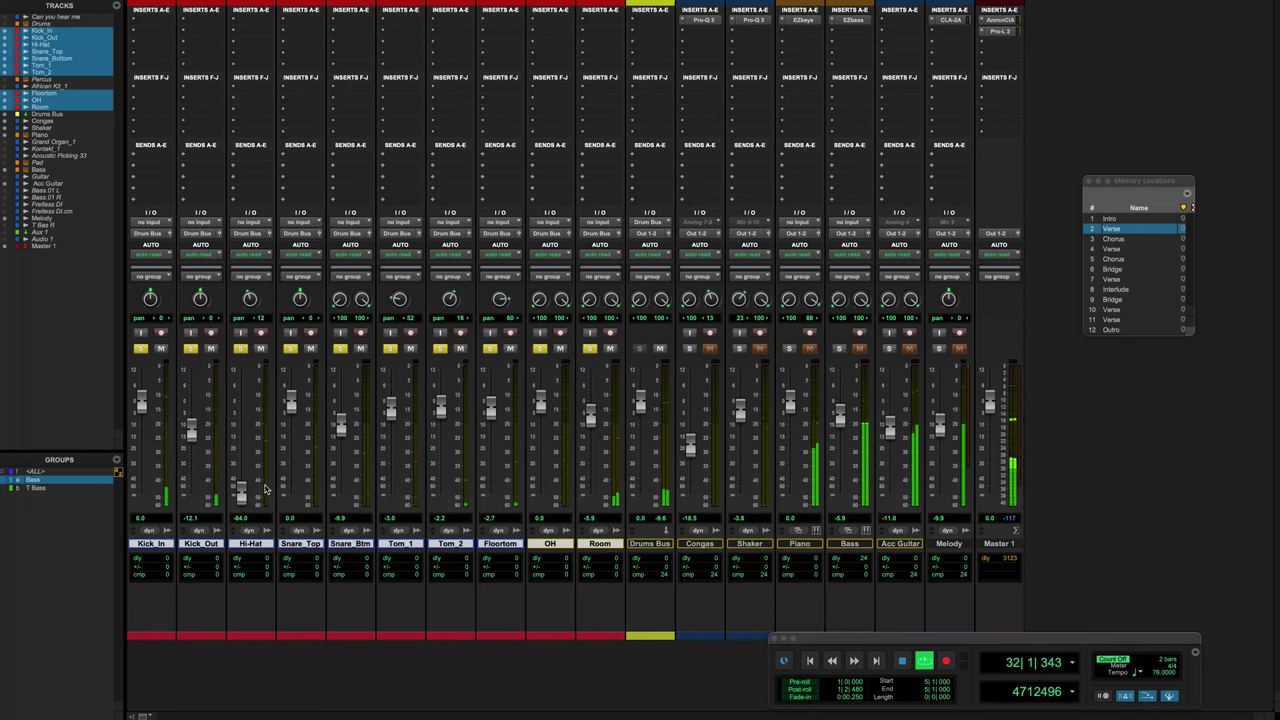
pyautogui.moveTo(265, 500); pyautogui.dragTo(265, 446)
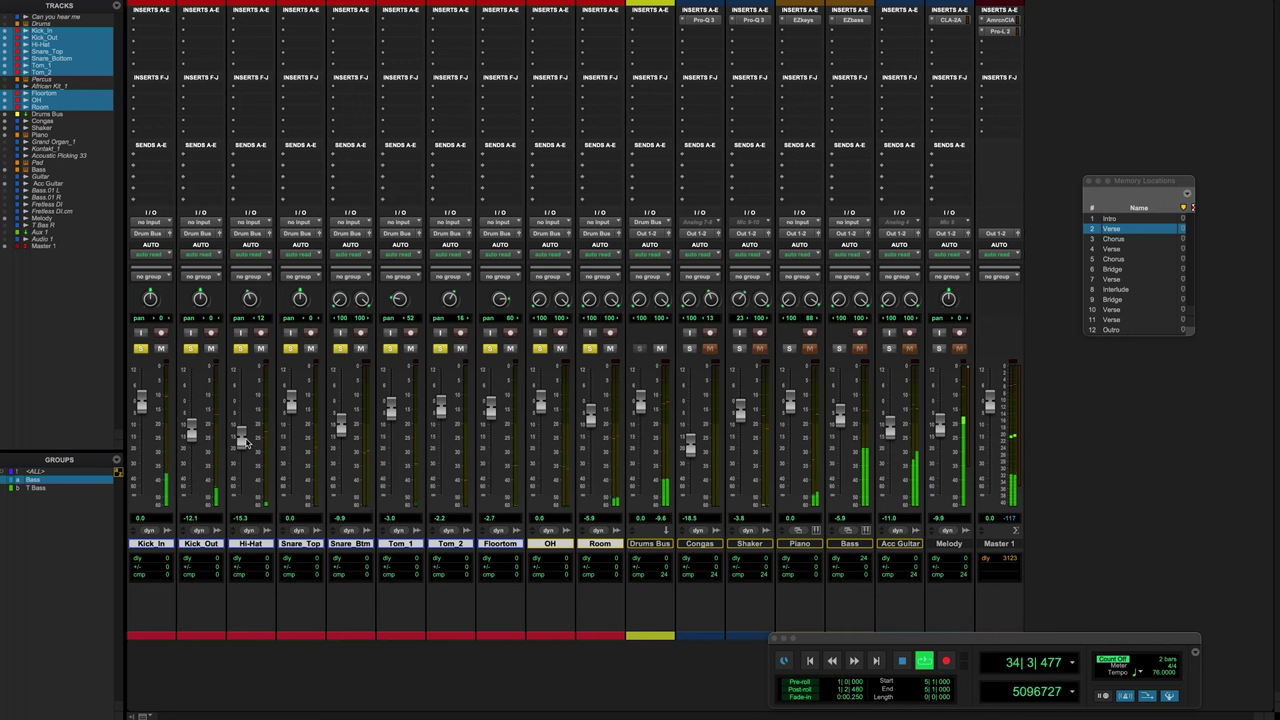
pyautogui.click(441, 349)
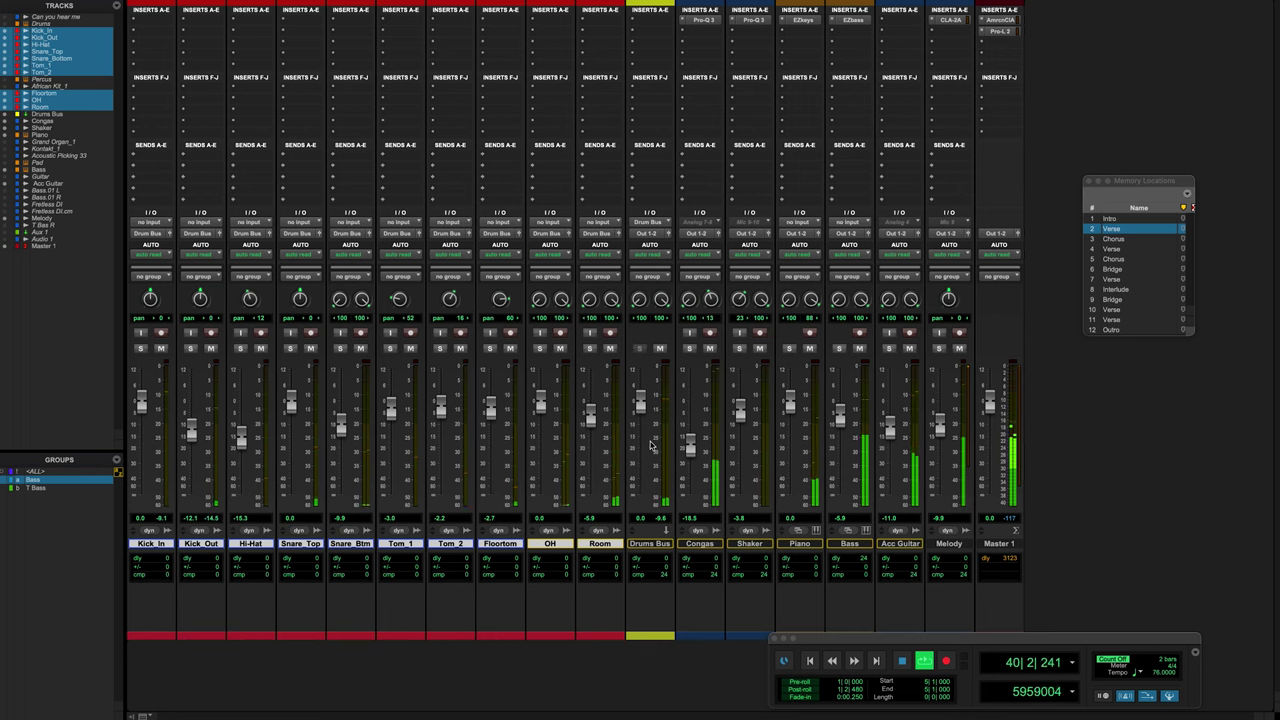
# - Insert the stereo Softube American Class A plug-in on the Drums Bus and move its window clear of the first drum channels
pyautogui.click(657, 20)
pyautogui.moveTo(690, 20)
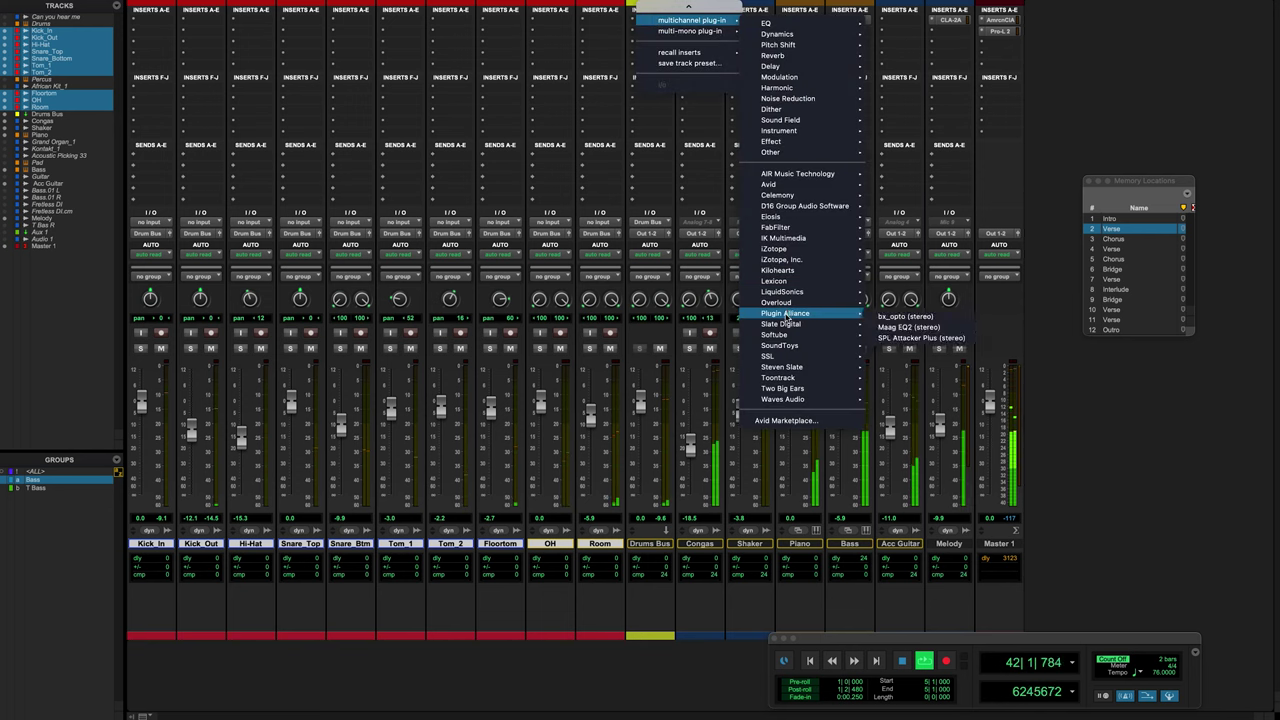
pyautogui.moveTo(785, 326)
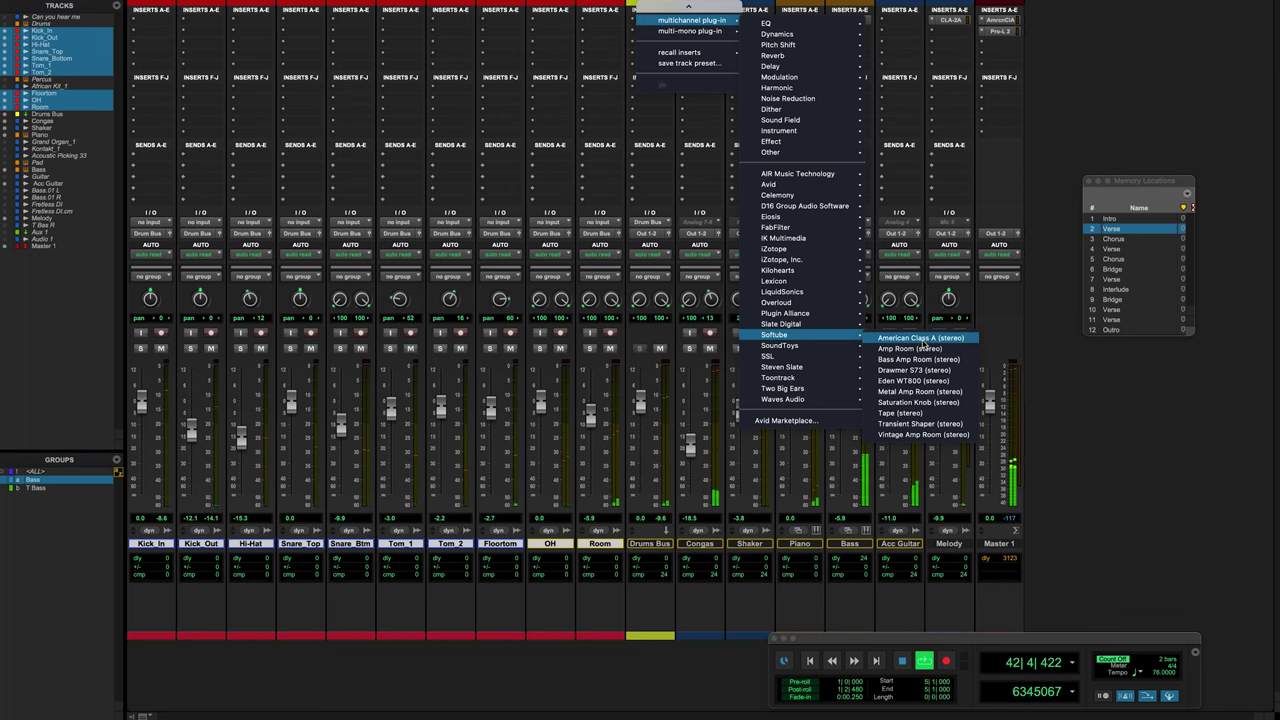
pyautogui.click(924, 347)
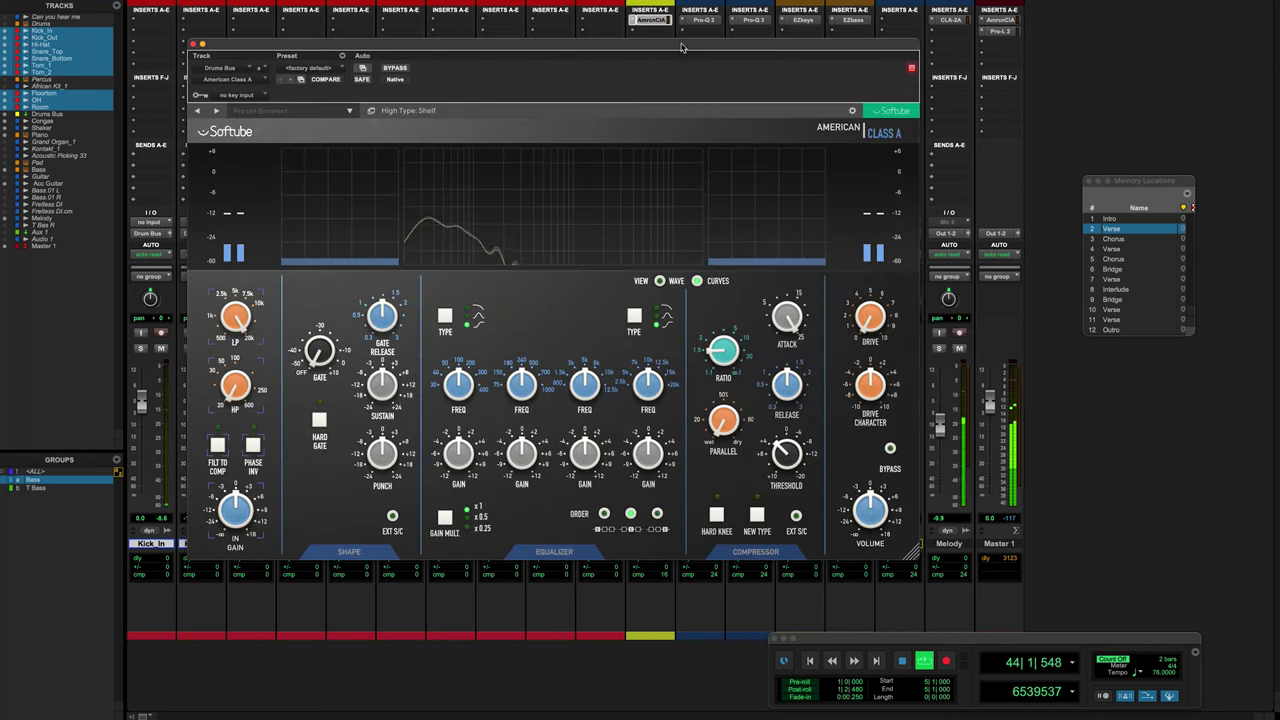
pyautogui.moveTo(682, 47); pyautogui.dragTo(885, 37)
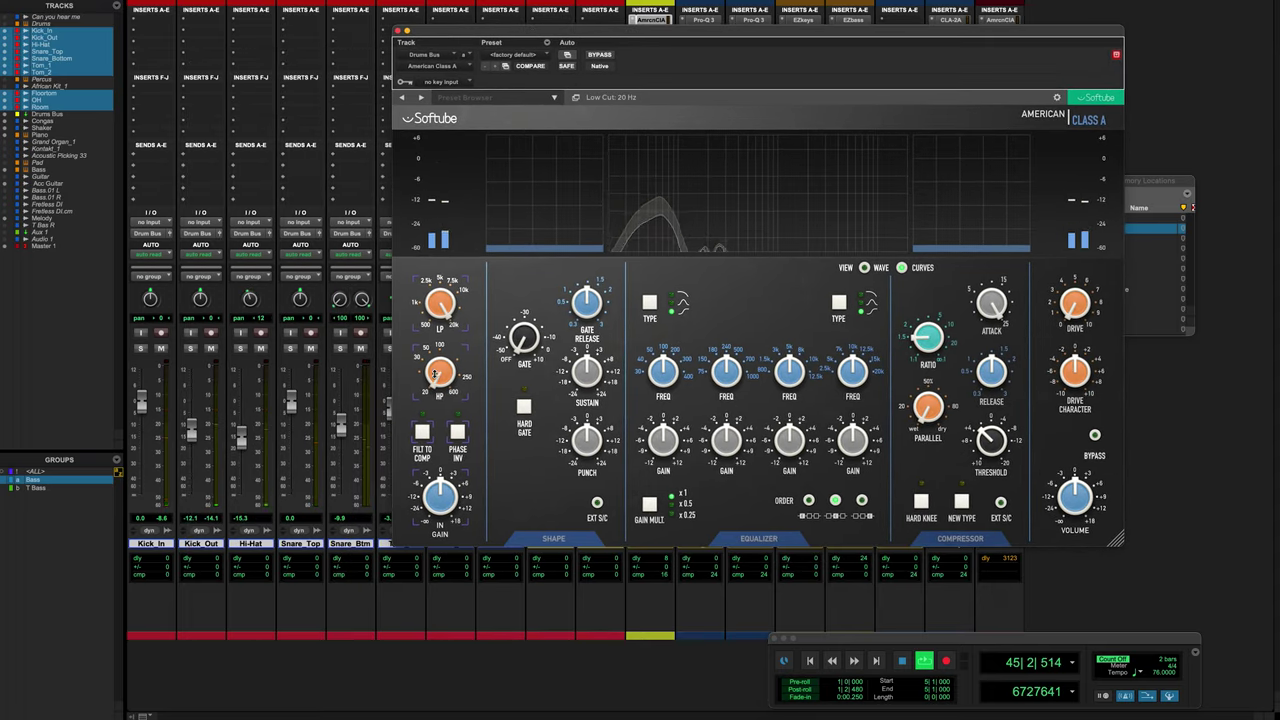
# - Set the plug-in's low cut to 25 Hz and high cut to 9911 Hz, with punch and sustain at 2.4 dB
pyautogui.moveTo(435, 373); pyautogui.dragTo(427, 355)
pyautogui.moveTo(437, 312); pyautogui.dragTo(434, 333)
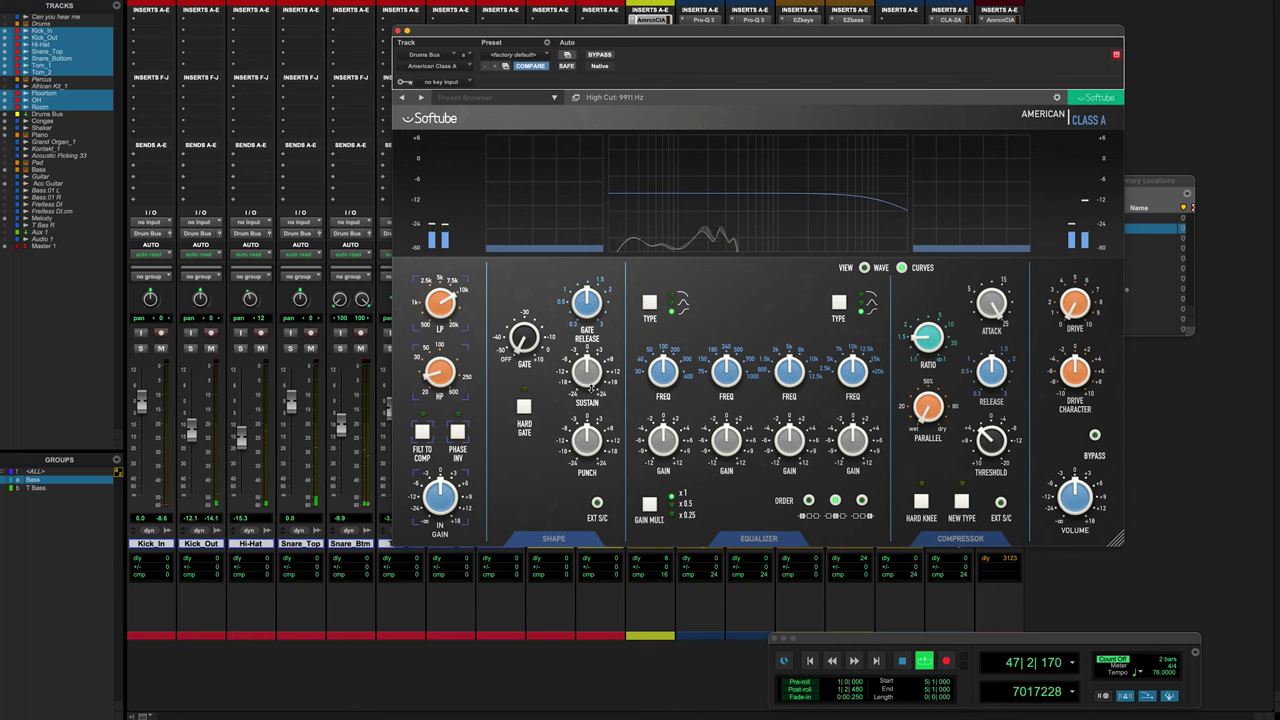
pyautogui.moveTo(580, 437); pyautogui.dragTo(579, 430)
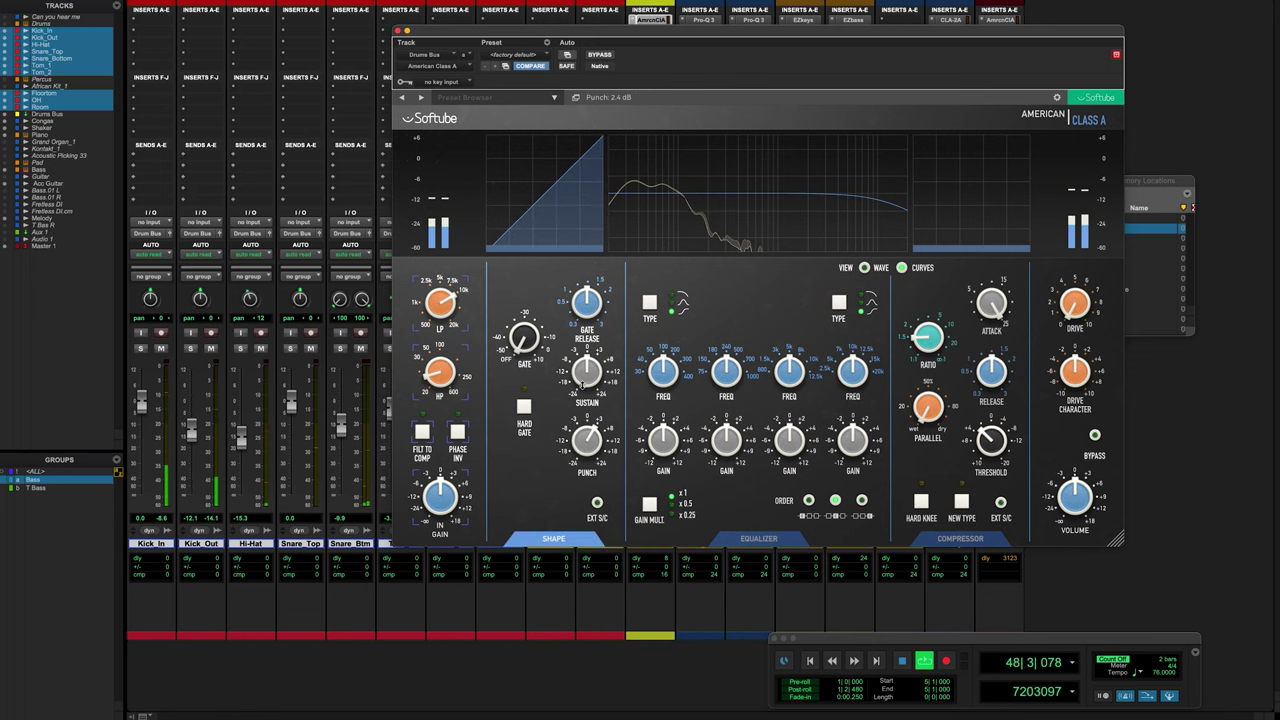
pyautogui.moveTo(581, 372); pyautogui.dragTo(587, 365)
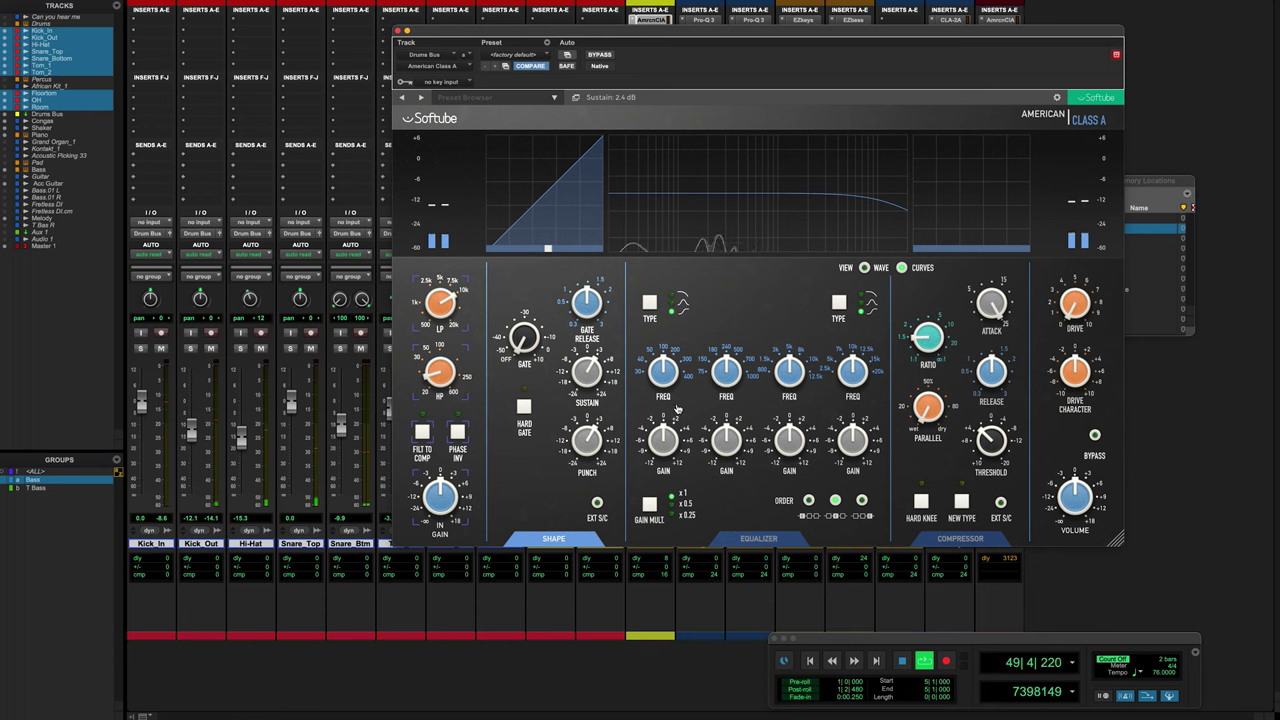
# - In the equalizer, cut the low band at 400 Hz, and lower the high-mid frequency with a 4.0 dB gain boost
pyautogui.moveTo(661, 372); pyautogui.dragTo(649, 325)
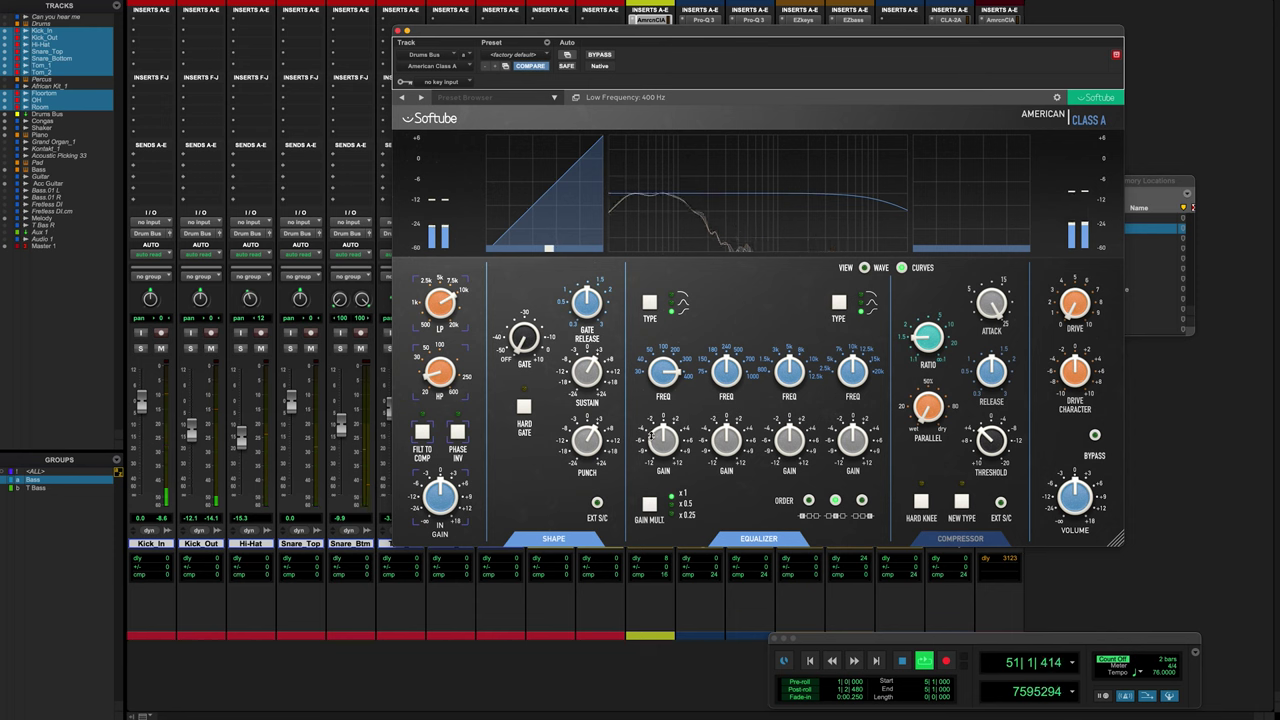
pyautogui.moveTo(657, 436); pyautogui.dragTo(649, 452)
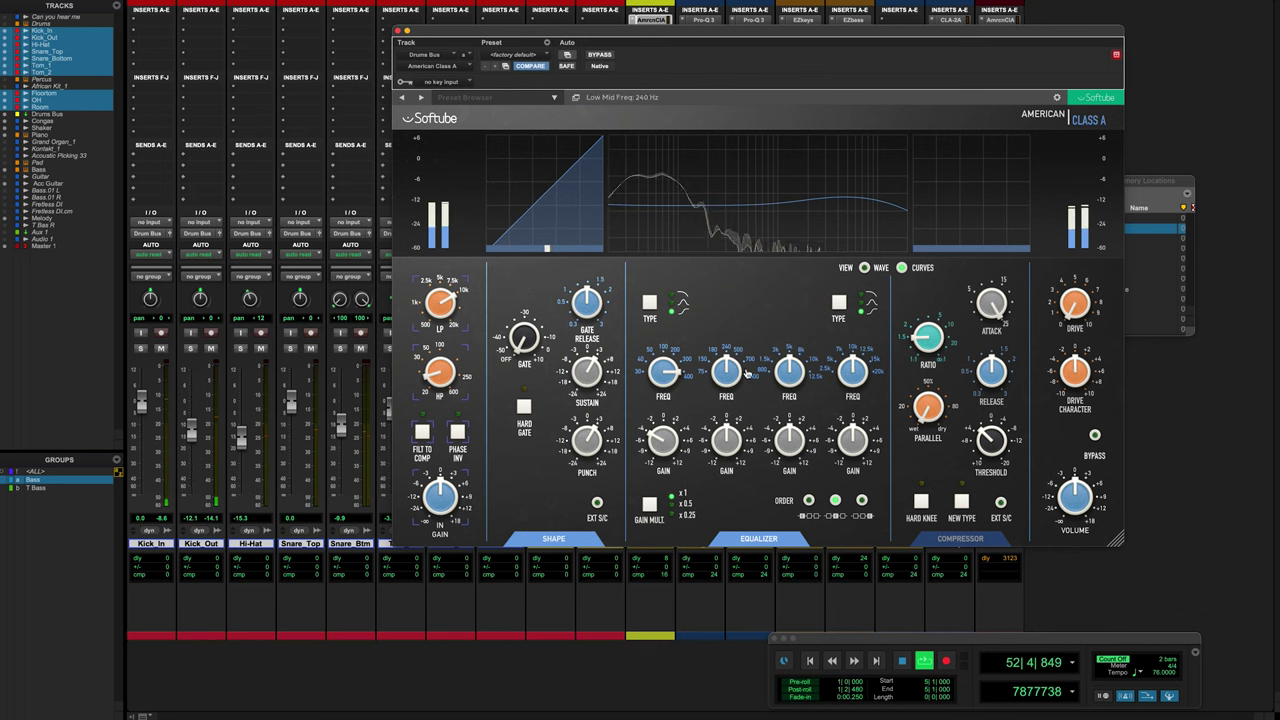
pyautogui.moveTo(789, 377); pyautogui.dragTo(781, 418)
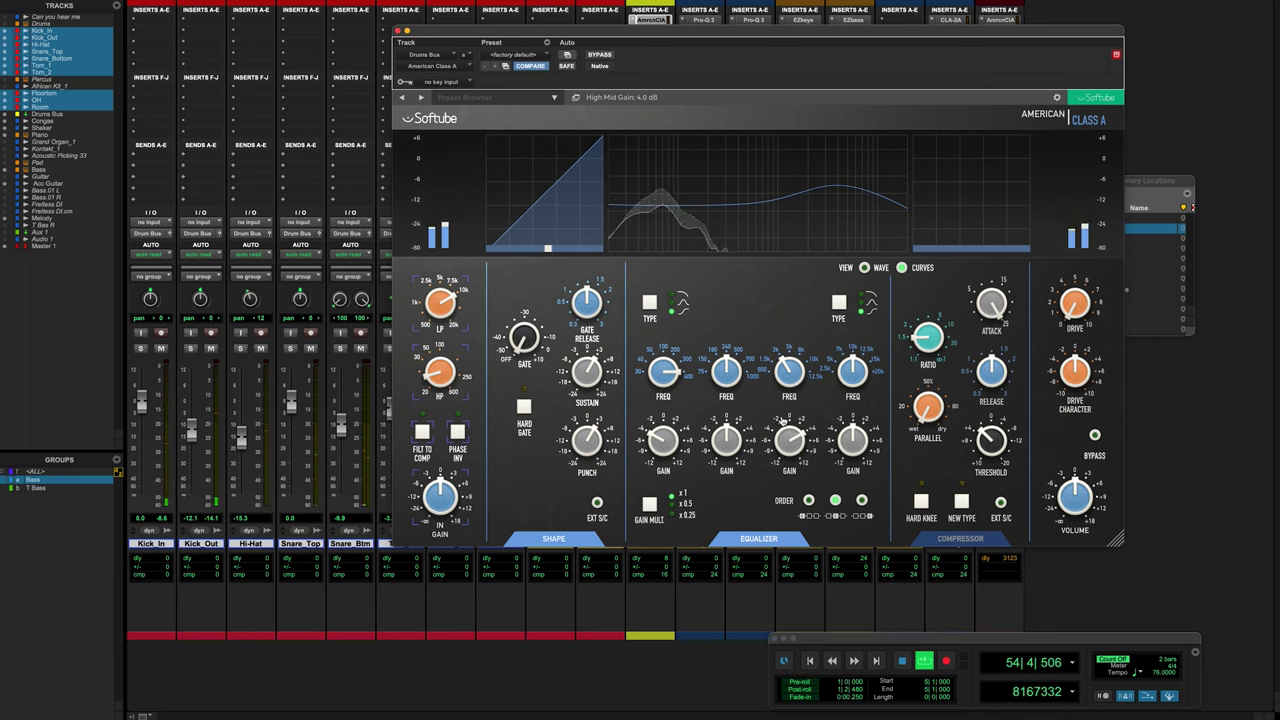
pyautogui.moveTo(851, 377); pyautogui.dragTo(850, 397)
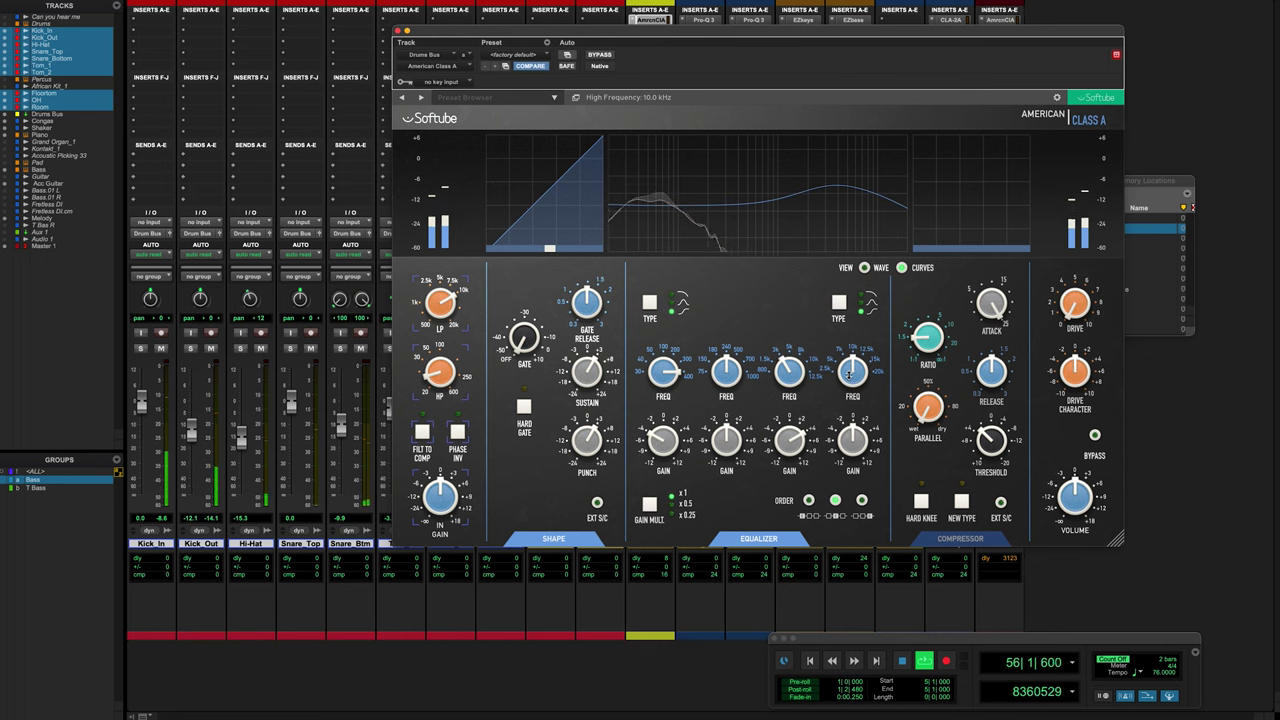
# - Set the Drums Bus compressor ratio to 4.1:1 and shorten its attack and release times
pyautogui.click(928, 345)
pyautogui.moveTo(928, 345); pyautogui.dragTo(914, 306)
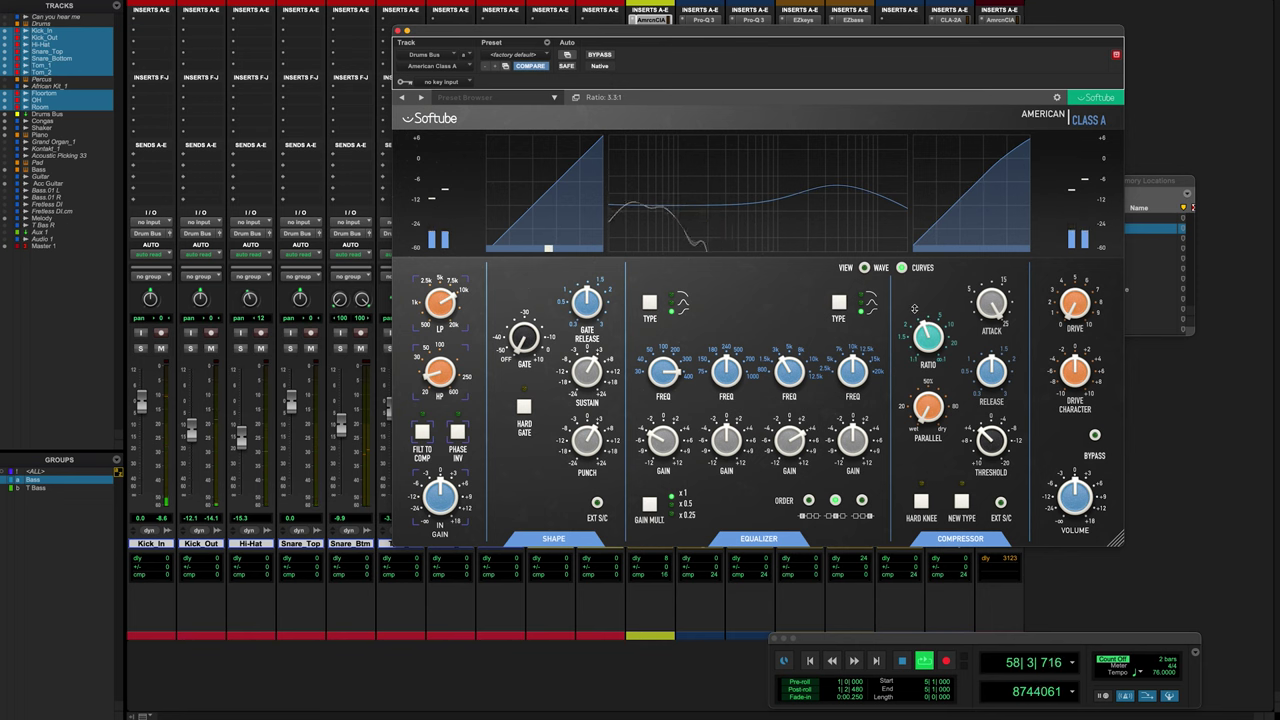
pyautogui.moveTo(913, 310); pyautogui.dragTo(913, 312)
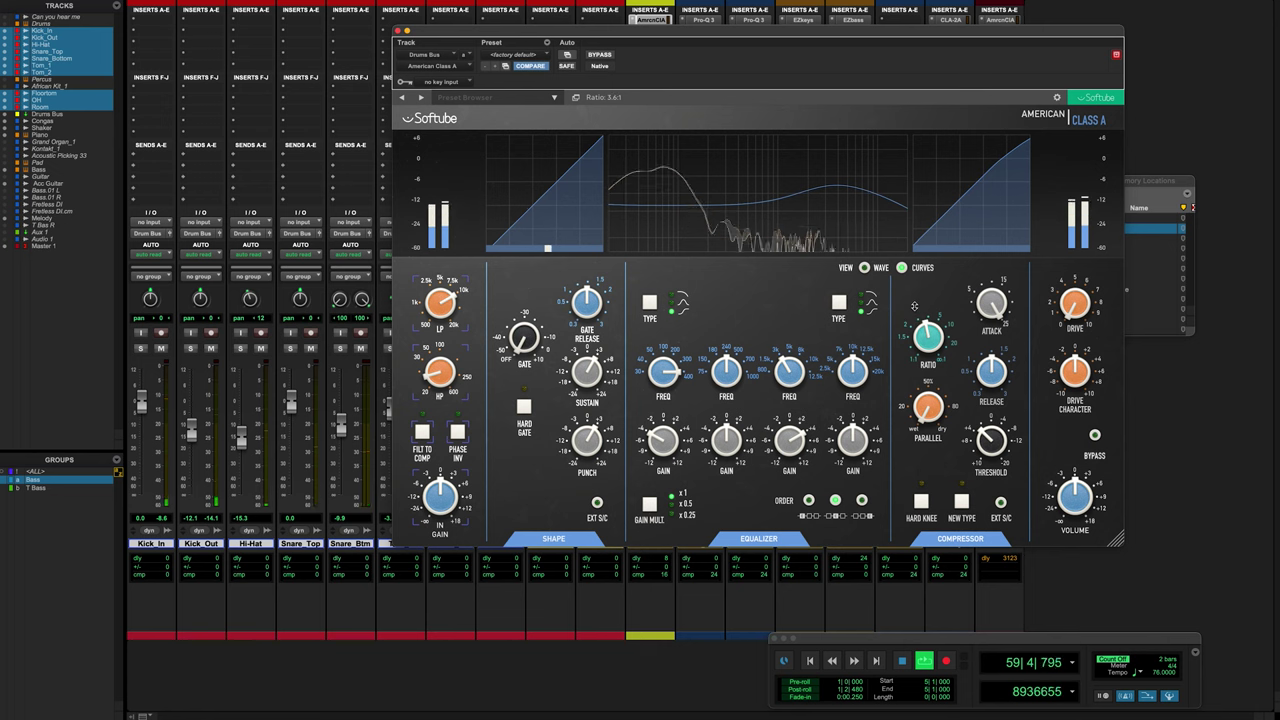
pyautogui.moveTo(914, 304); pyautogui.dragTo(914, 301)
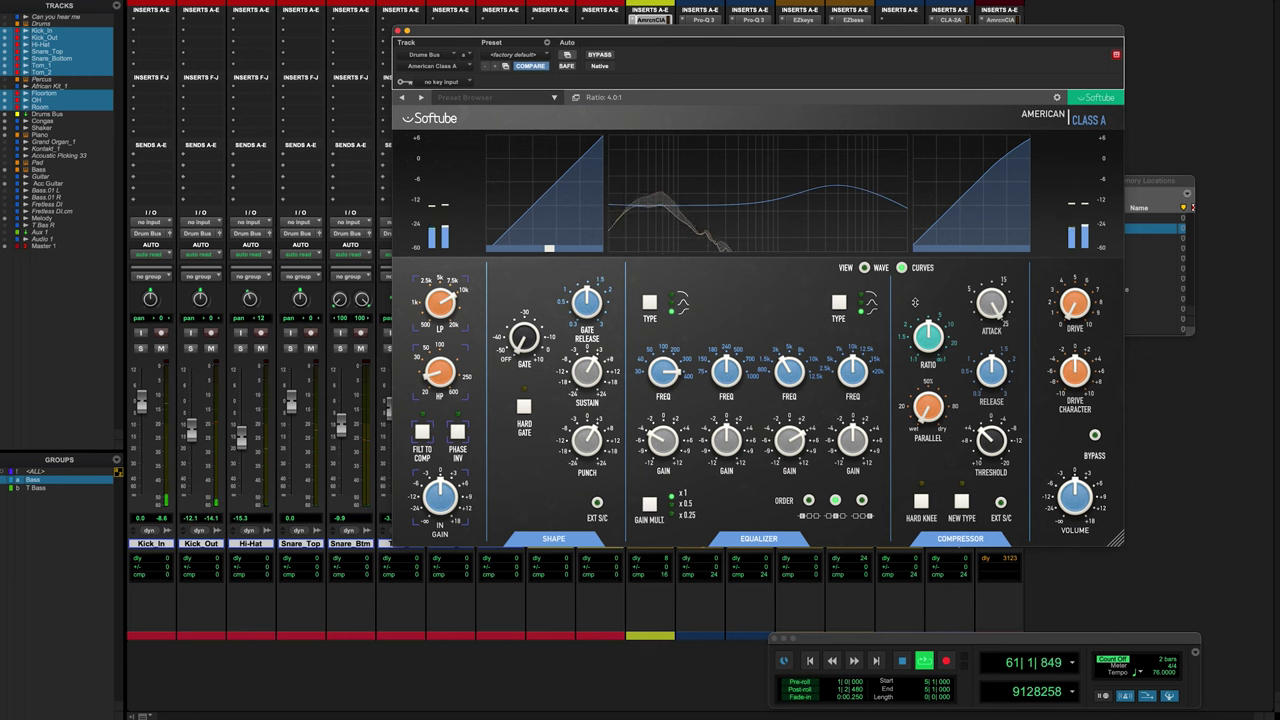
pyautogui.moveTo(914, 301); pyautogui.dragTo(914, 300)
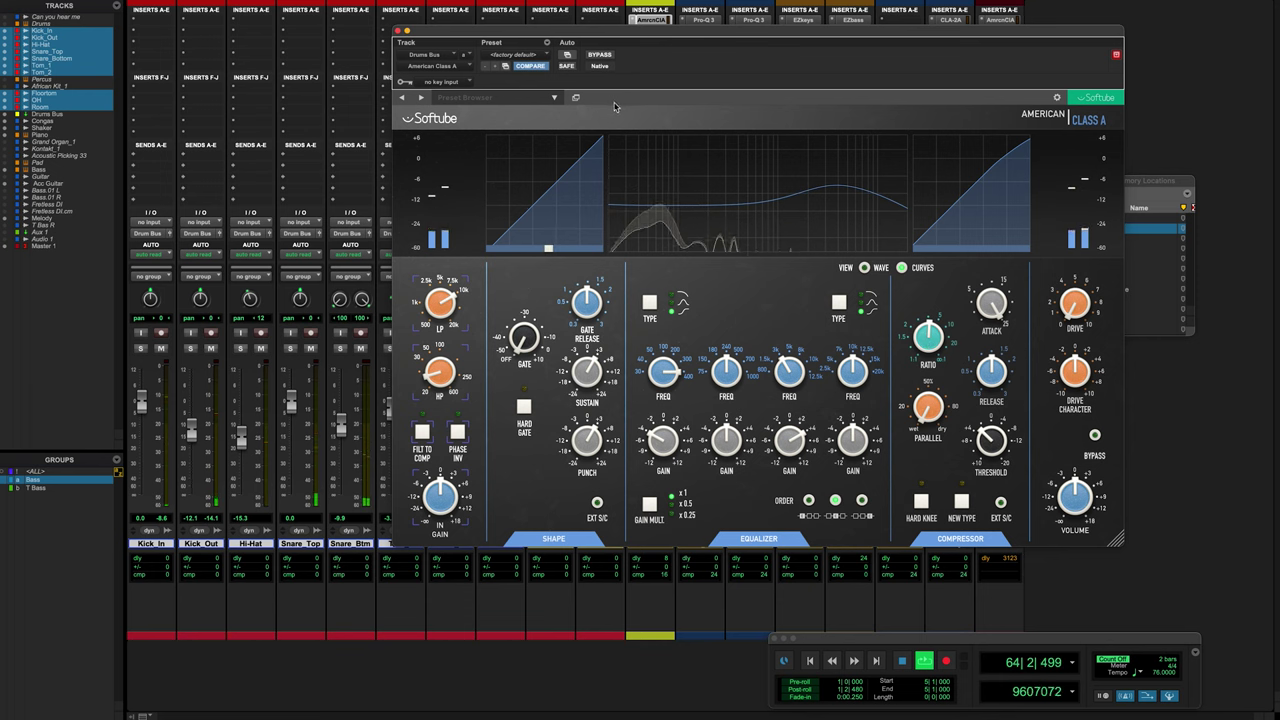
pyautogui.moveTo(929, 340)
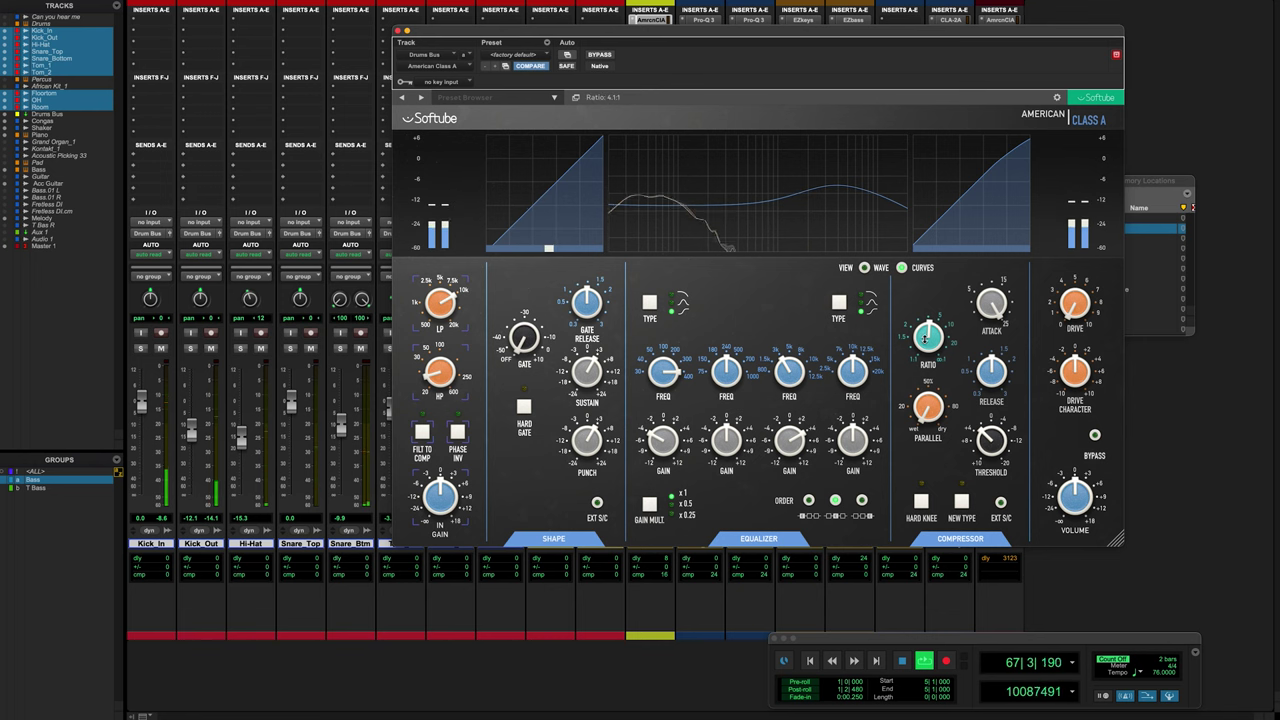
pyautogui.moveTo(935, 415)
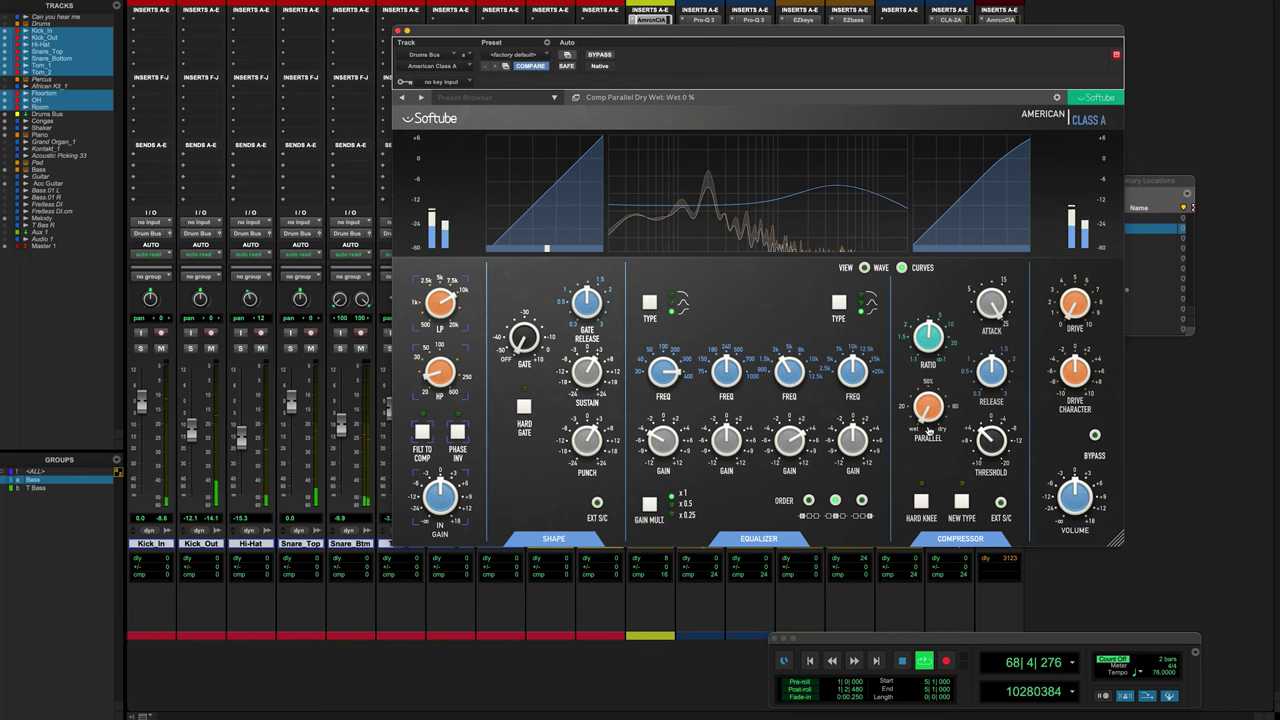
pyautogui.moveTo(993, 303)
pyautogui.moveTo(993, 303); pyautogui.dragTo(973, 384)
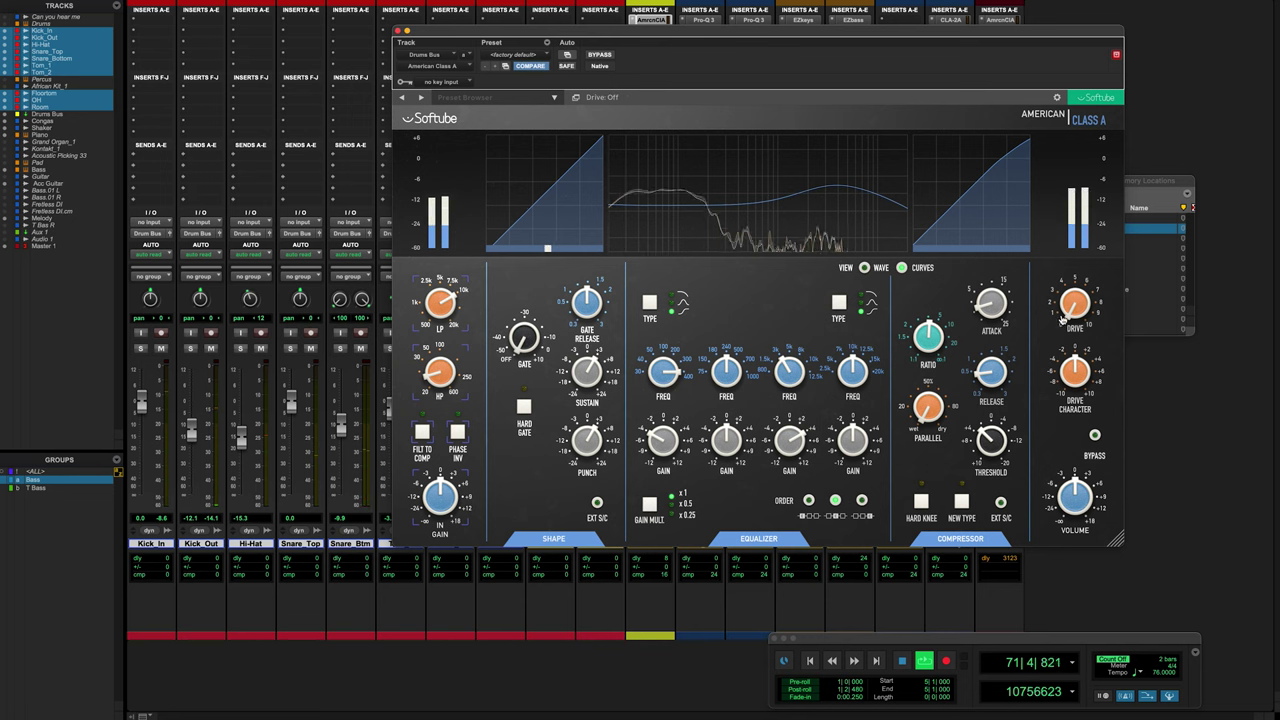
# - Set the plug-in's drive to 4.5 and its drive character to 4.0
pyautogui.moveTo(1072, 306)
pyautogui.moveTo(1060, 250); pyautogui.dragTo(1052, 203)
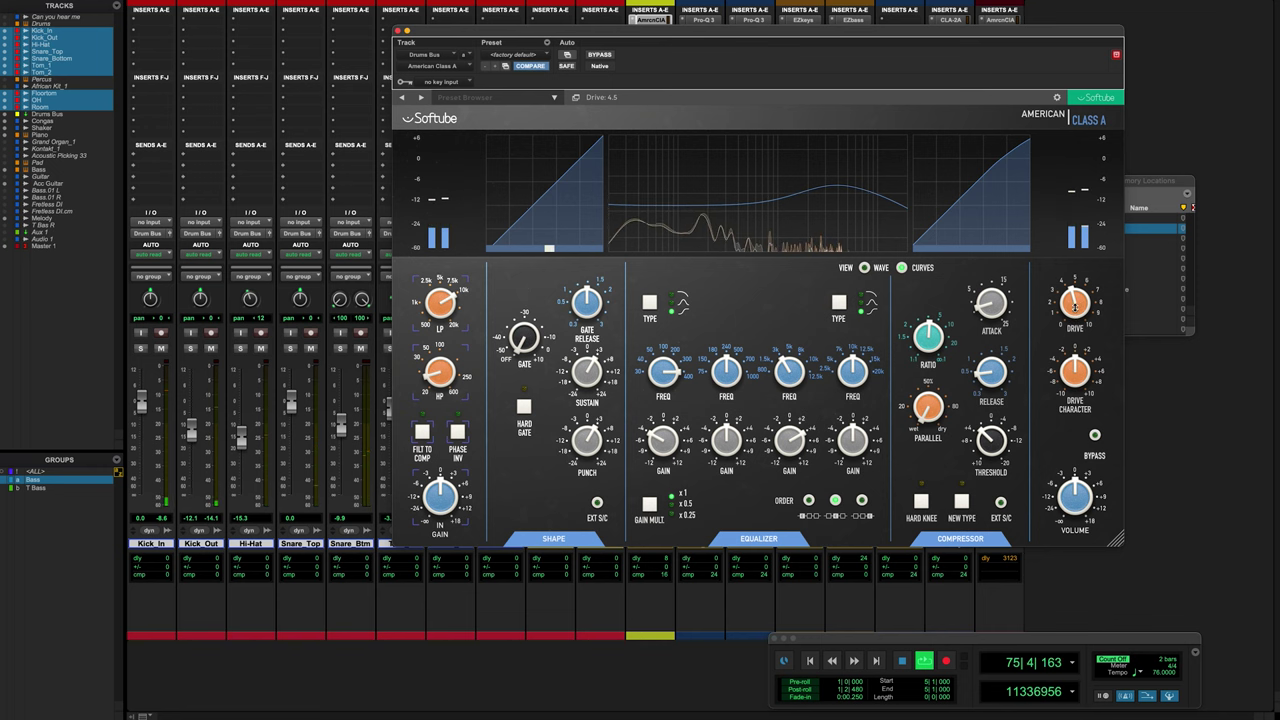
pyautogui.moveTo(1073, 358)
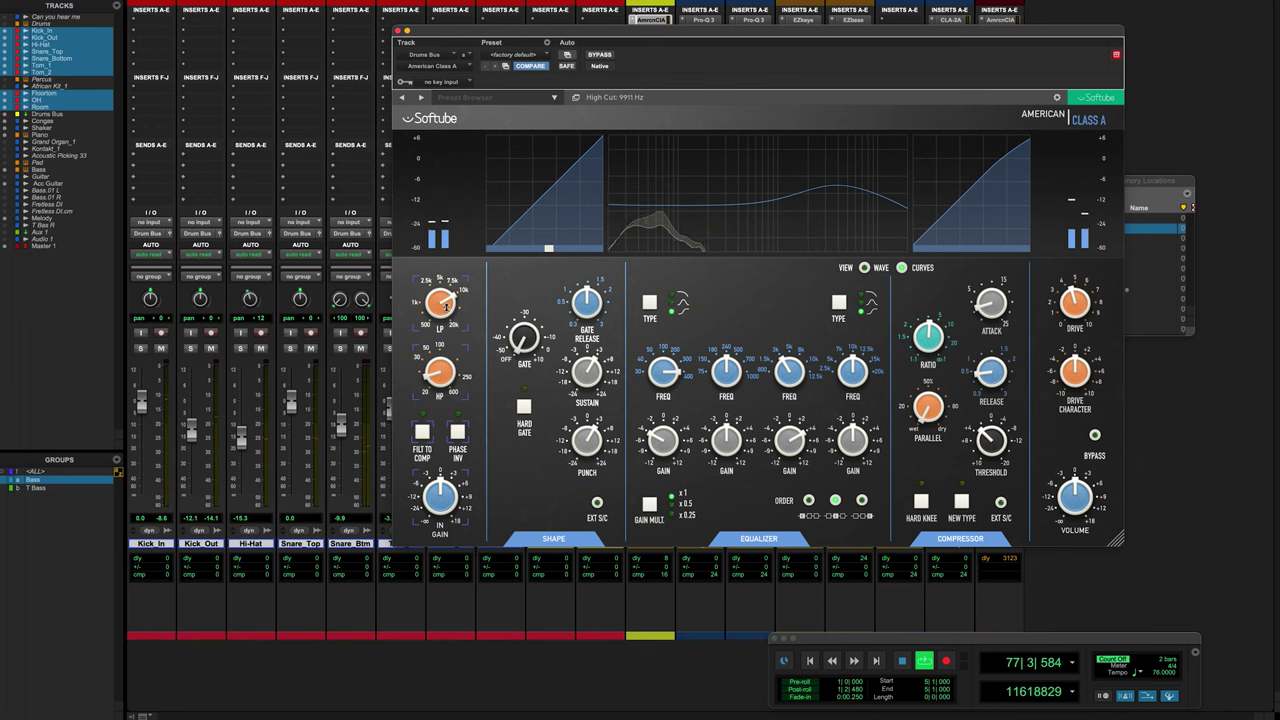
pyautogui.moveTo(1071, 306)
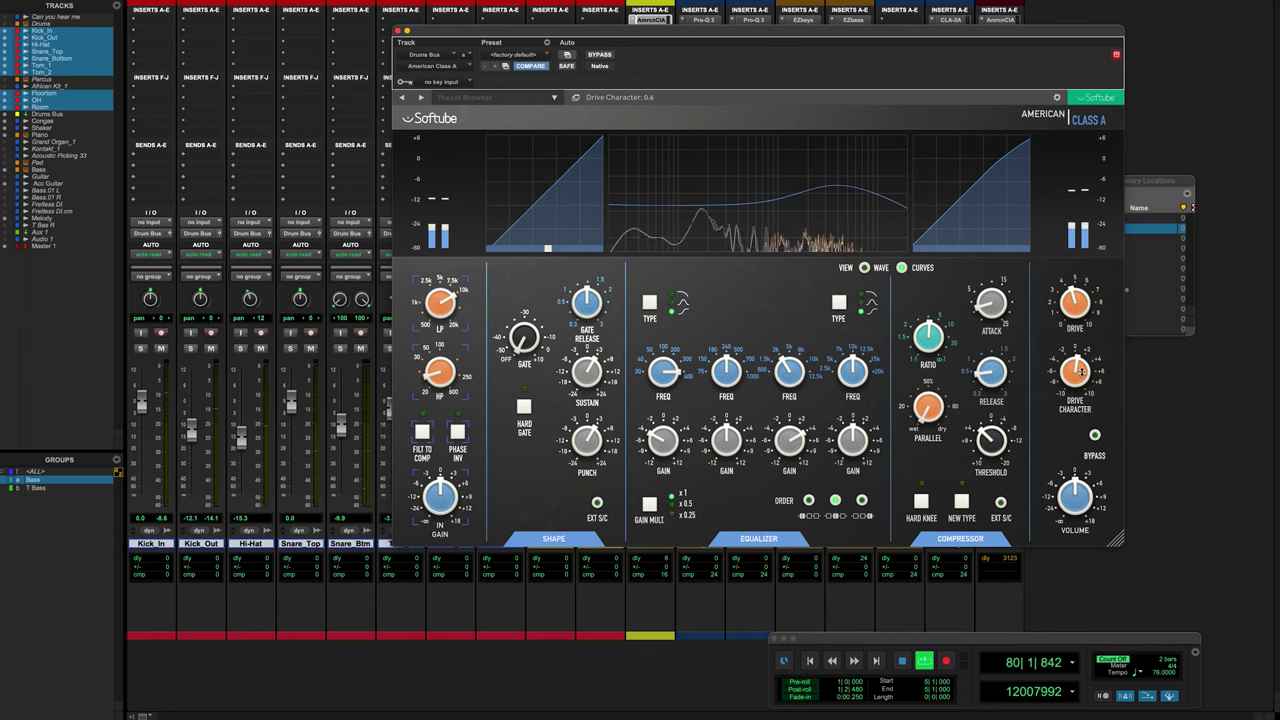
pyautogui.moveTo(1076, 372); pyautogui.dragTo(1067, 348)
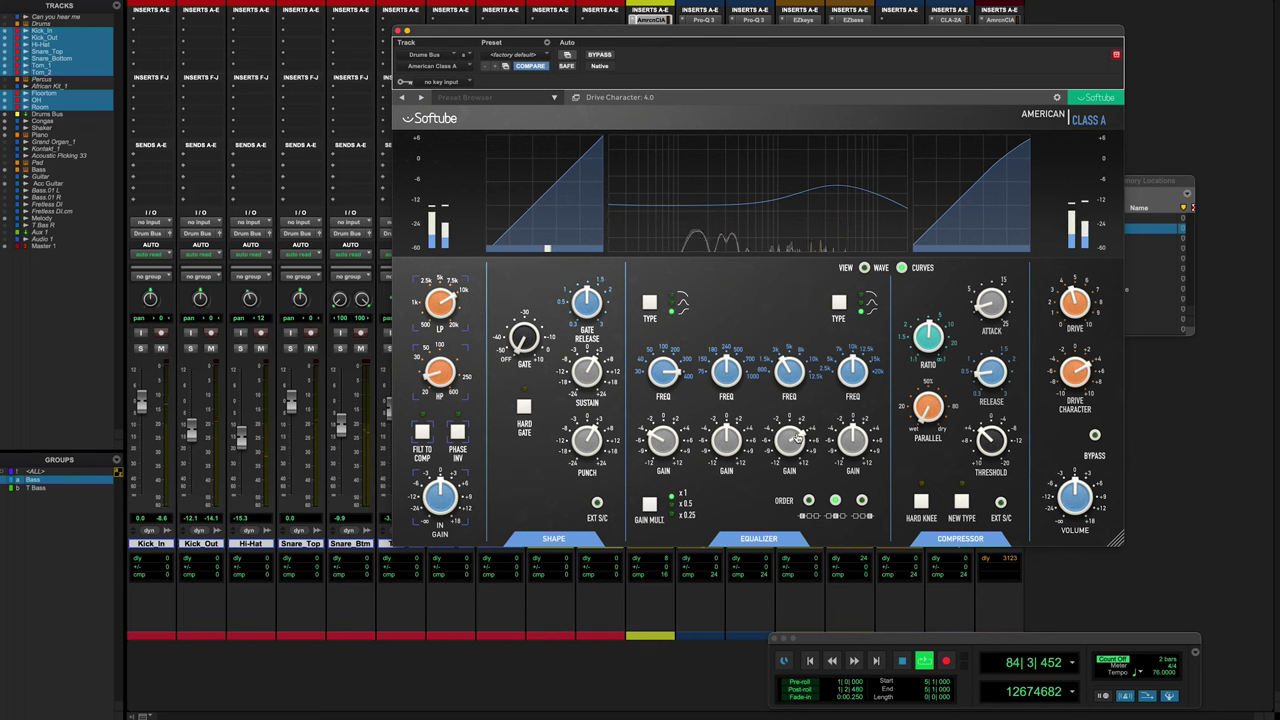
# - Solo all the drum tracks and bypass the American Class A plug-in to hear the drums without processing
pyautogui.click(901, 267)
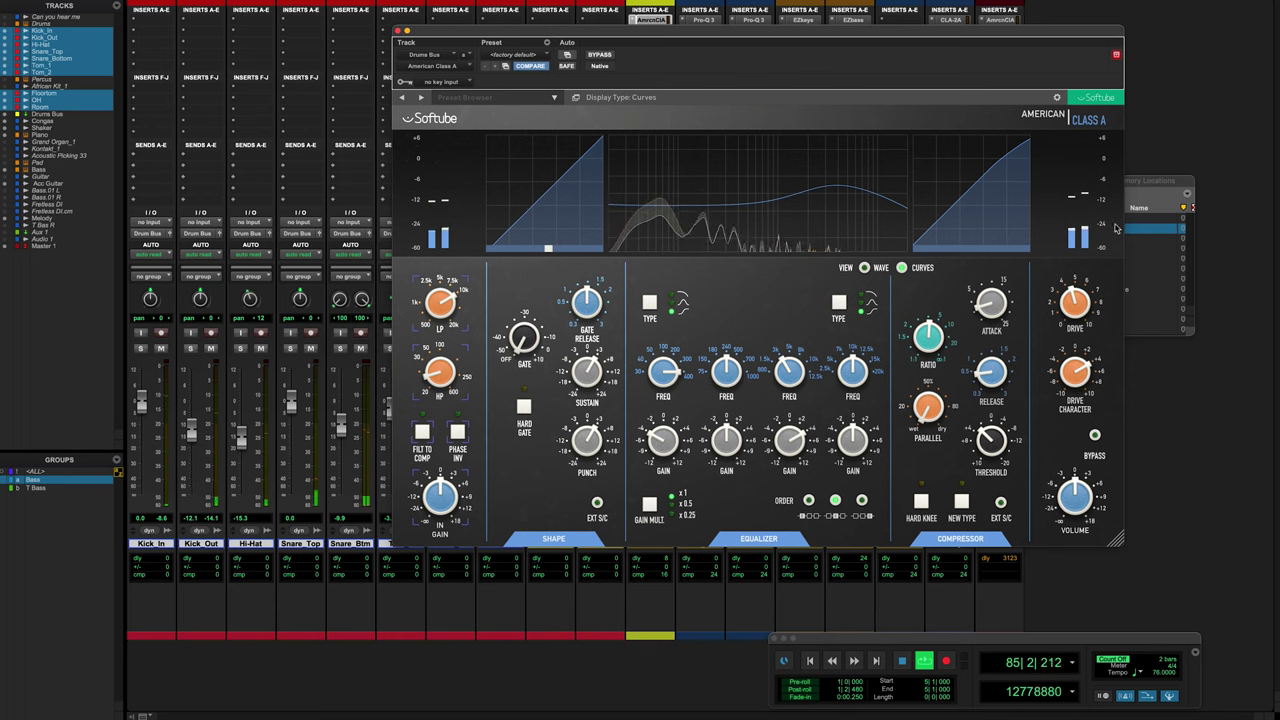
pyautogui.moveTo(496, 341)
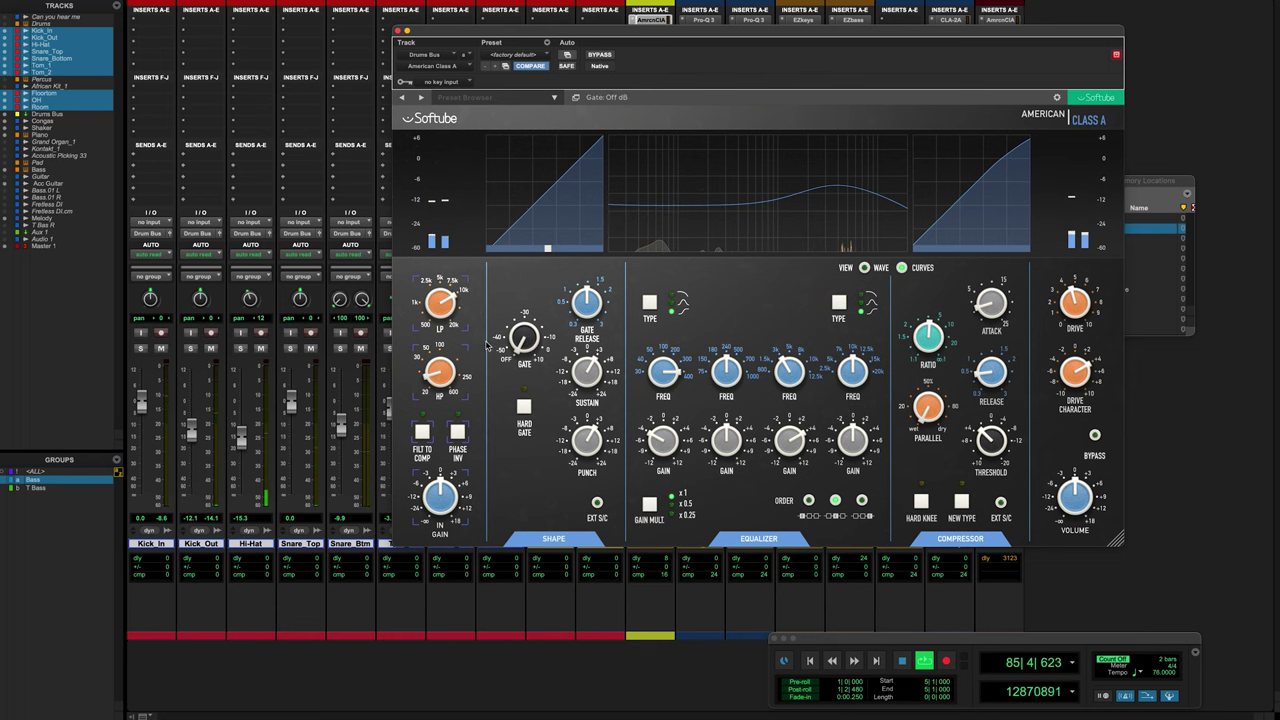
pyautogui.click(290, 348)
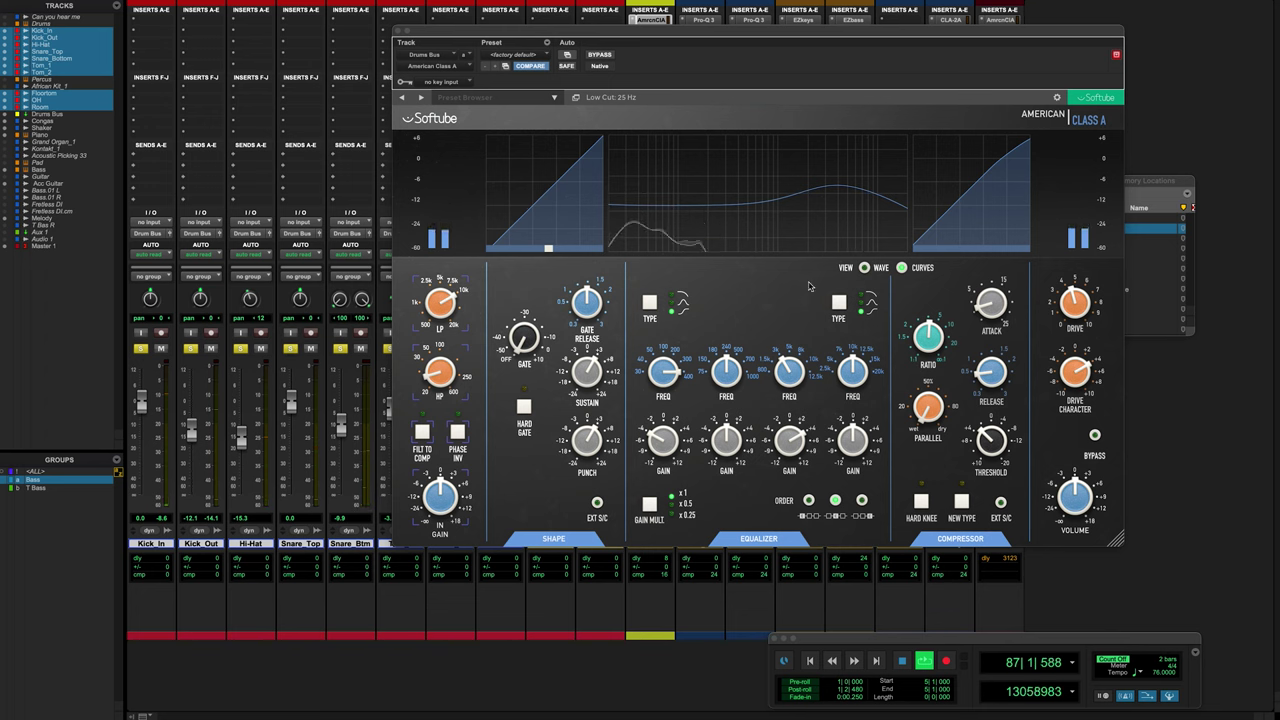
pyautogui.click(600, 55)
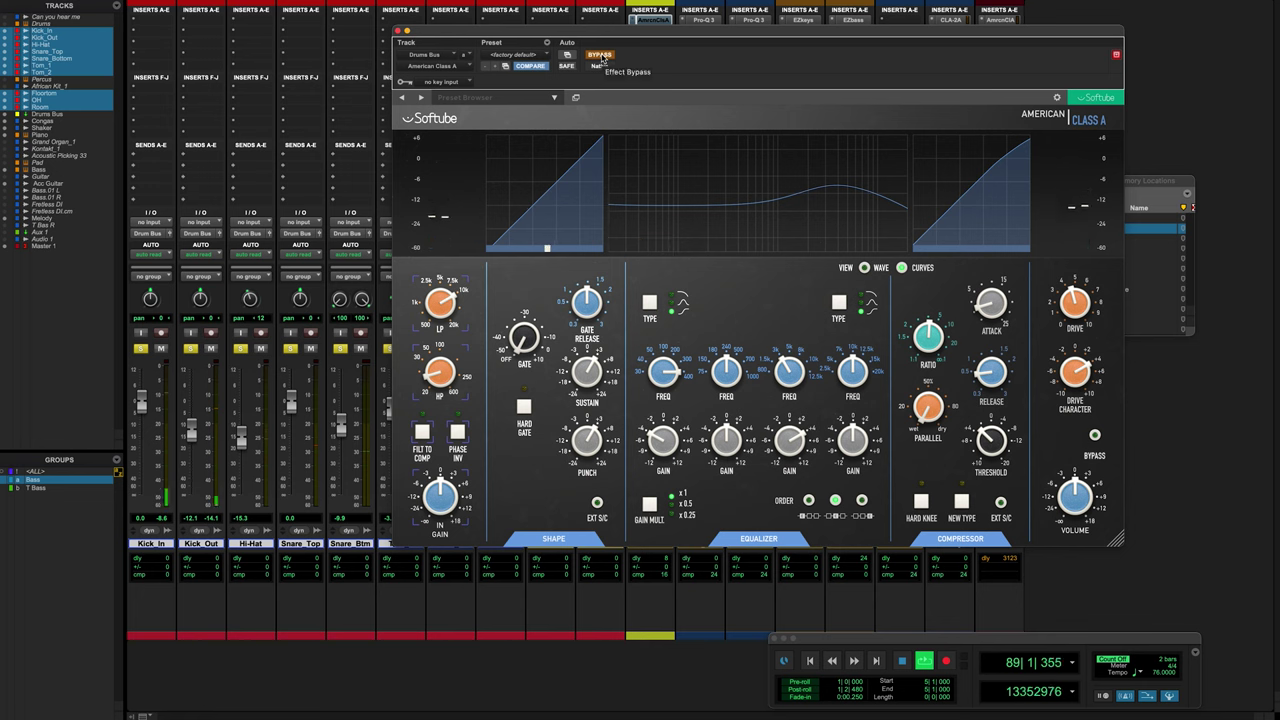
# - Re-enable the American Class A plug-in on the Drums Bus and switch its equalizer's low band to the bell type
pyautogui.click(601, 56)
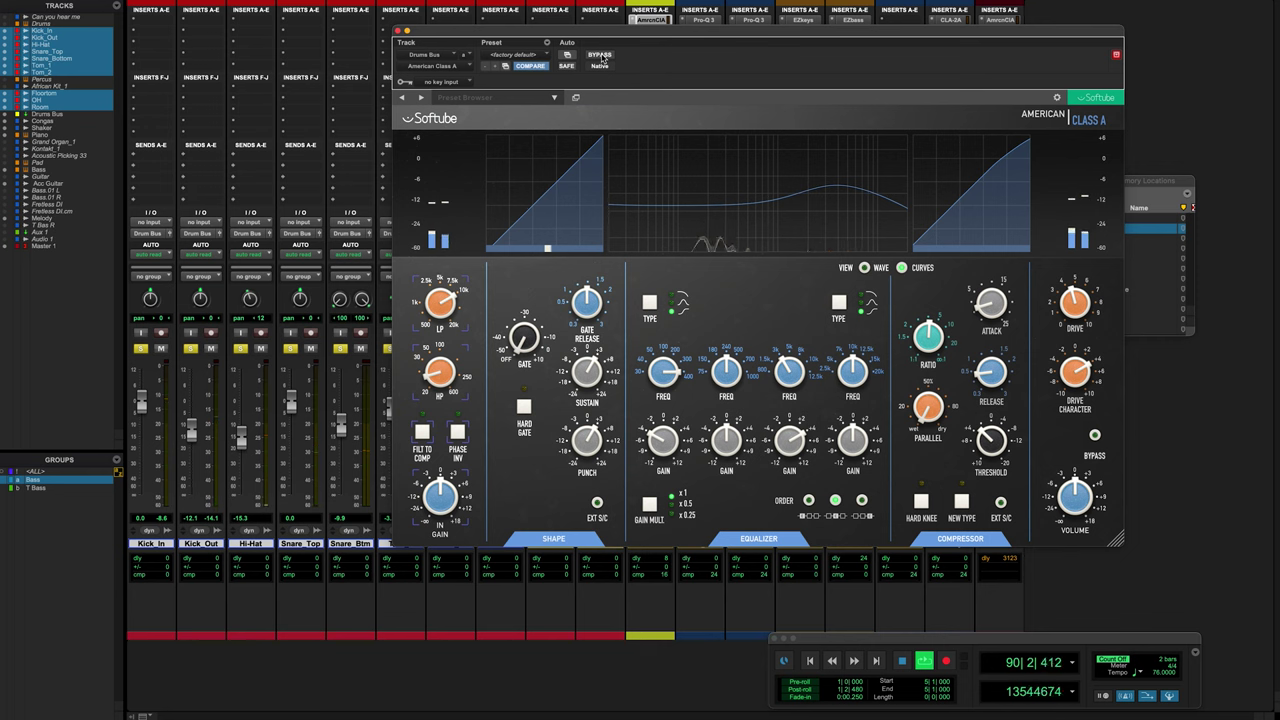
pyautogui.moveTo(656, 322)
pyautogui.click(670, 308)
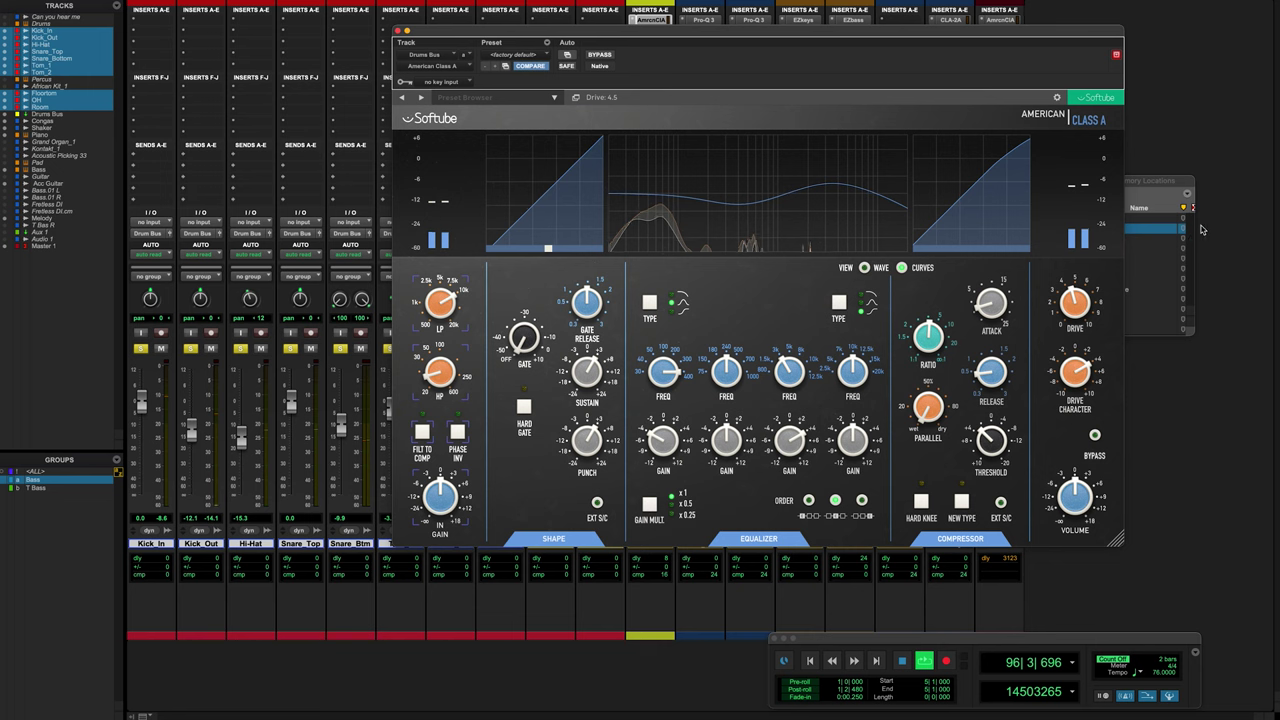
# - Recall the Verse marker at memory location 11, then close the plug-in and show the Edit window
pyautogui.click(1165, 219)
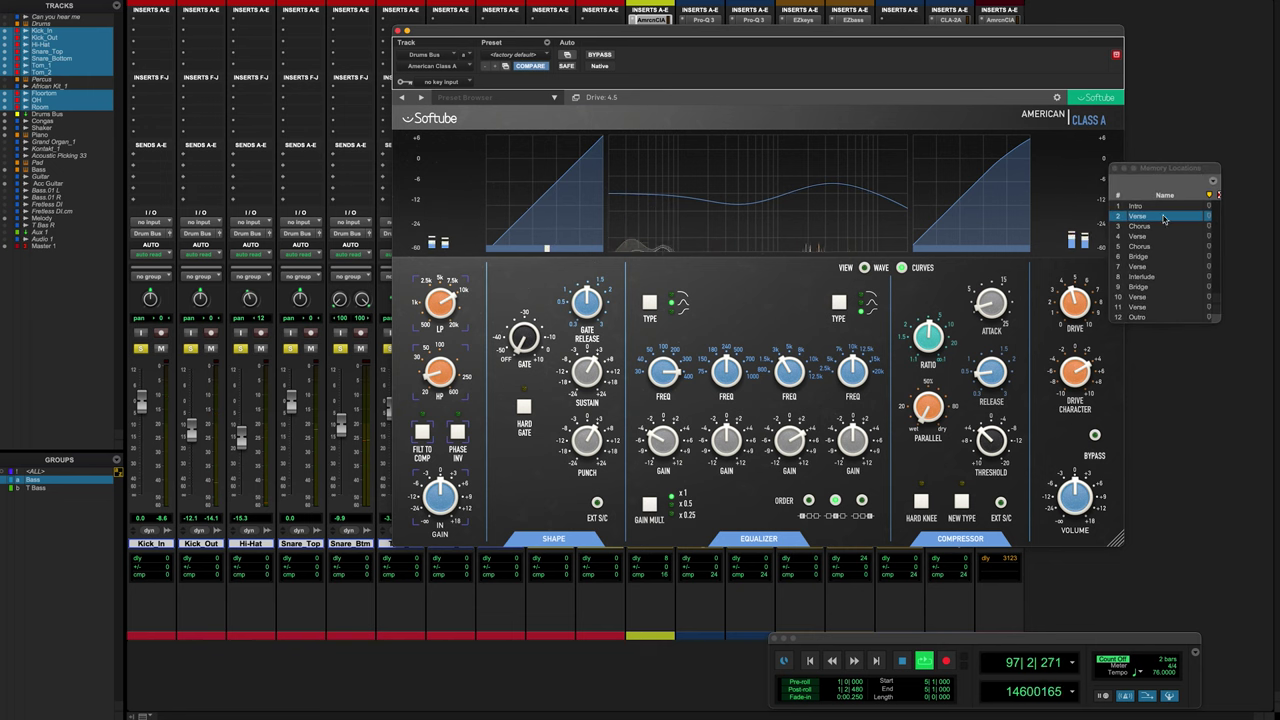
pyautogui.click(1139, 307)
pyautogui.press('super+w')
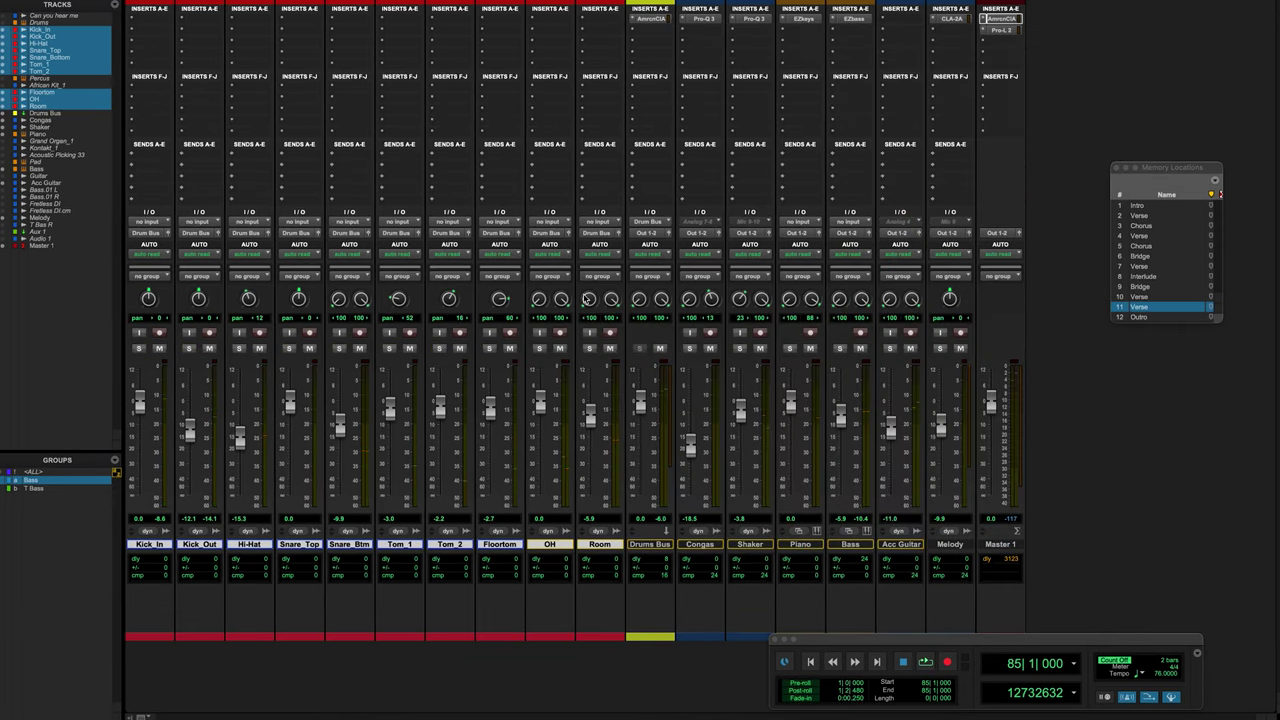
pyautogui.press('super+equal')
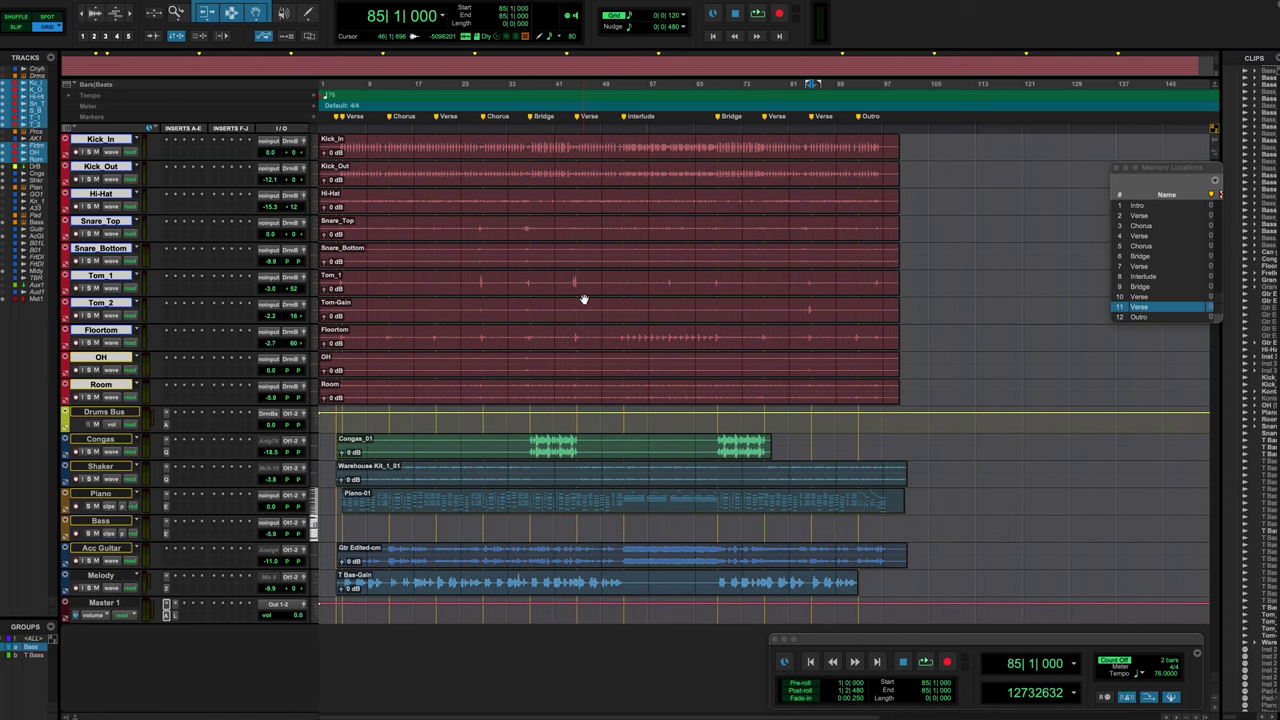
# - Recall the Intro marker at memory location 1 and move the Memory Locations window over the empty timeline area beyond the clips
pyautogui.press('KP_Decimal')
pyautogui.press('KP_1')
pyautogui.press('KP_Decimal')
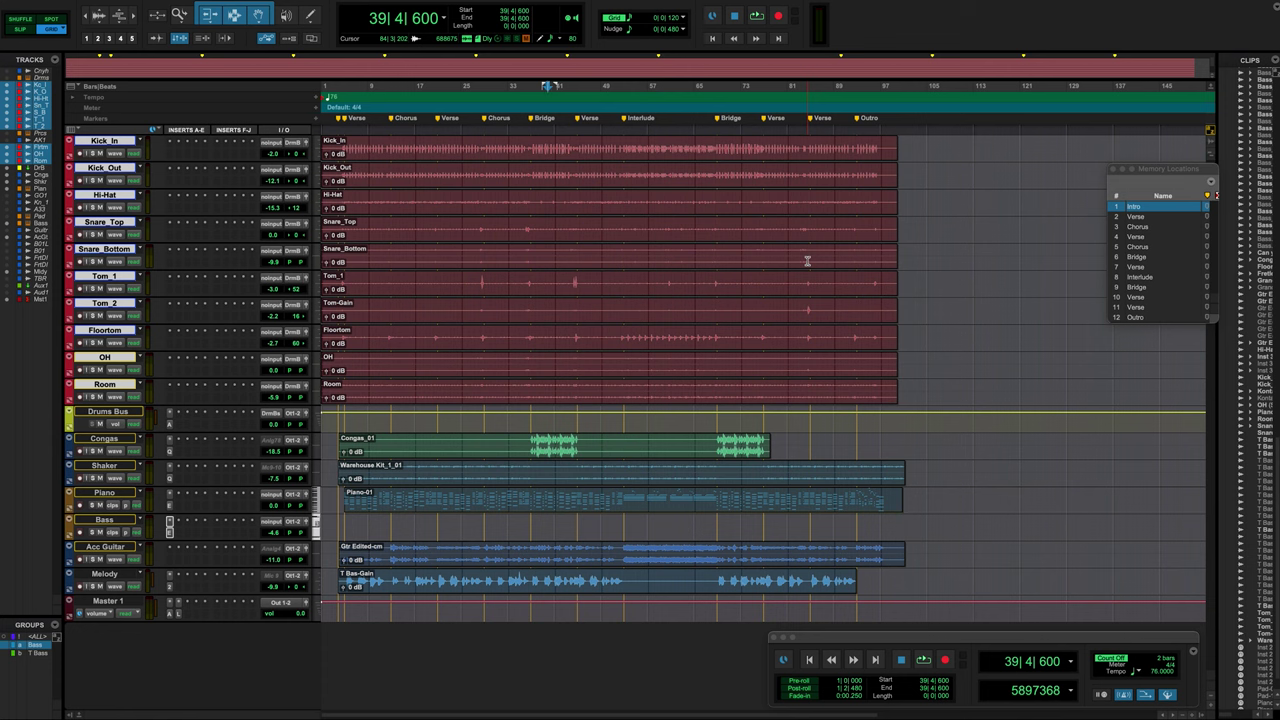
pyautogui.moveTo(1191, 174); pyautogui.dragTo(1042, 174)
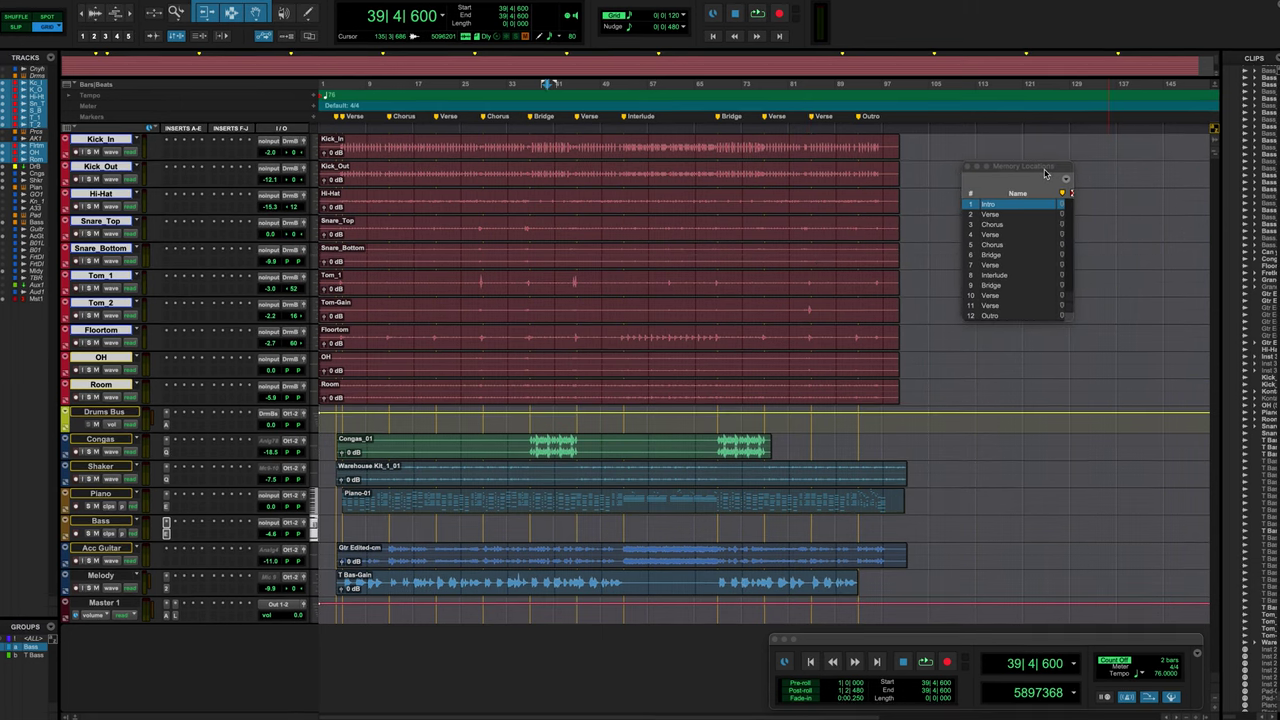